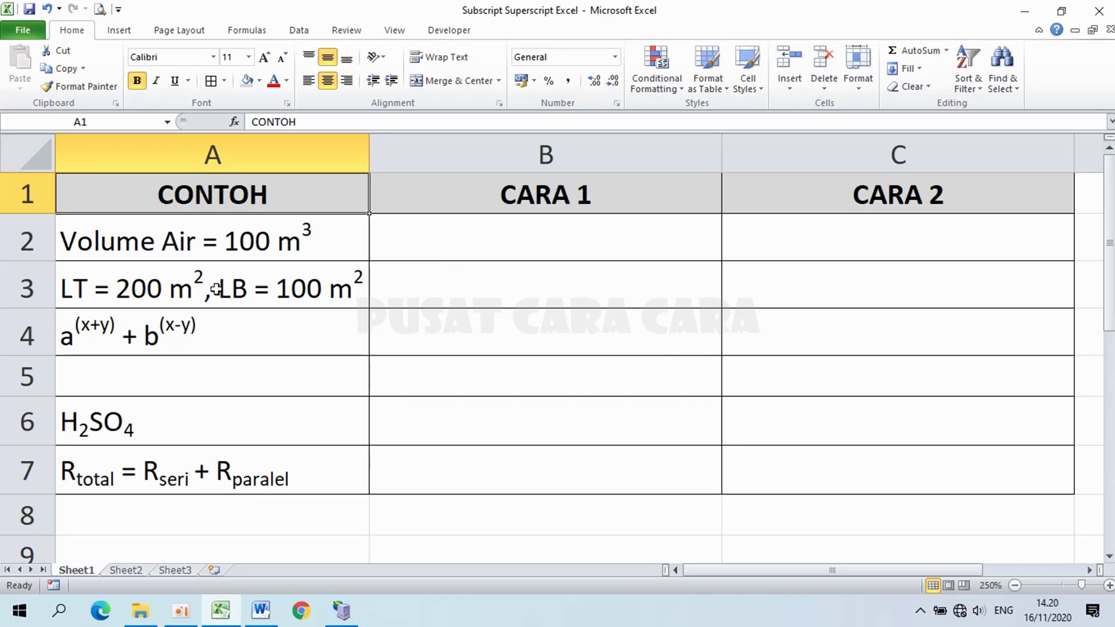
- Examine the superscript and subscript examples in column A and the empty CARA 1 and CARA 2 cells beside them
click(78, 325)
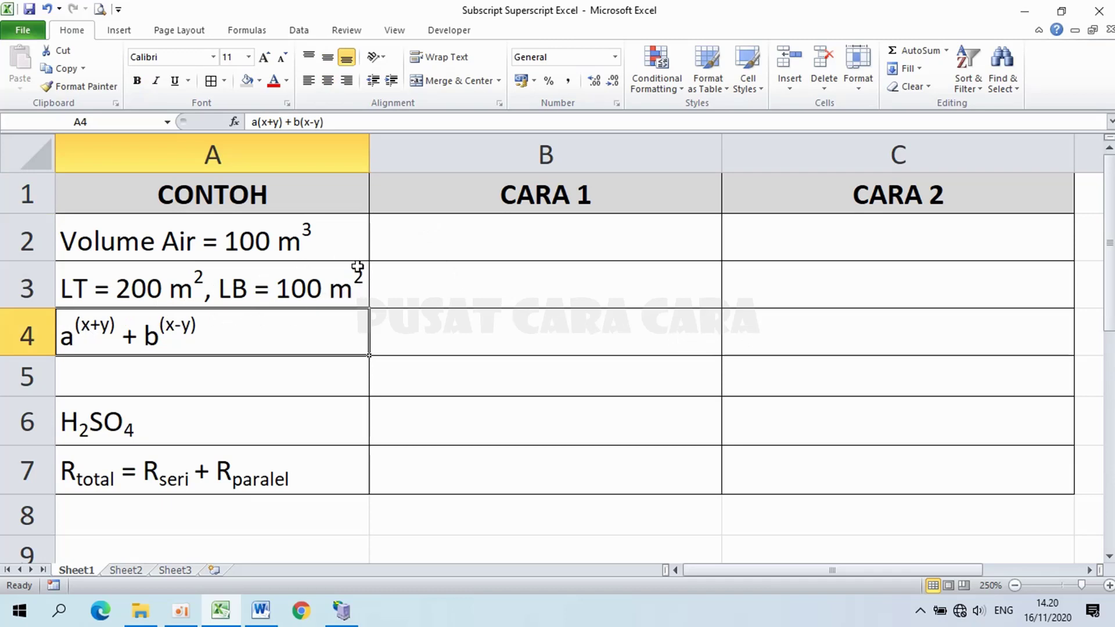
click(349, 291)
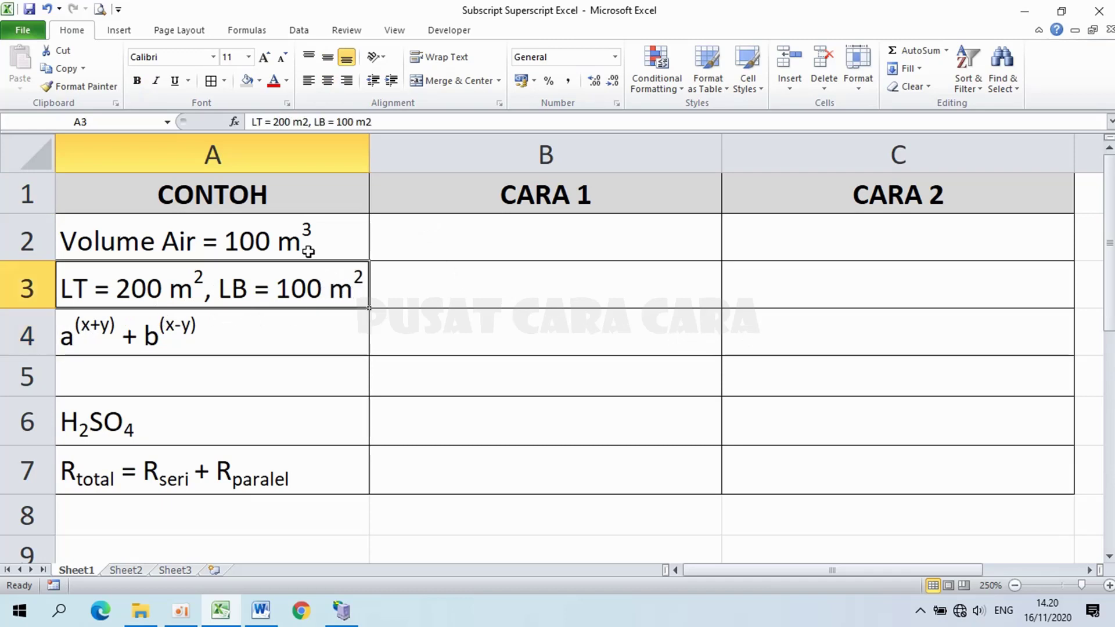
click(294, 237)
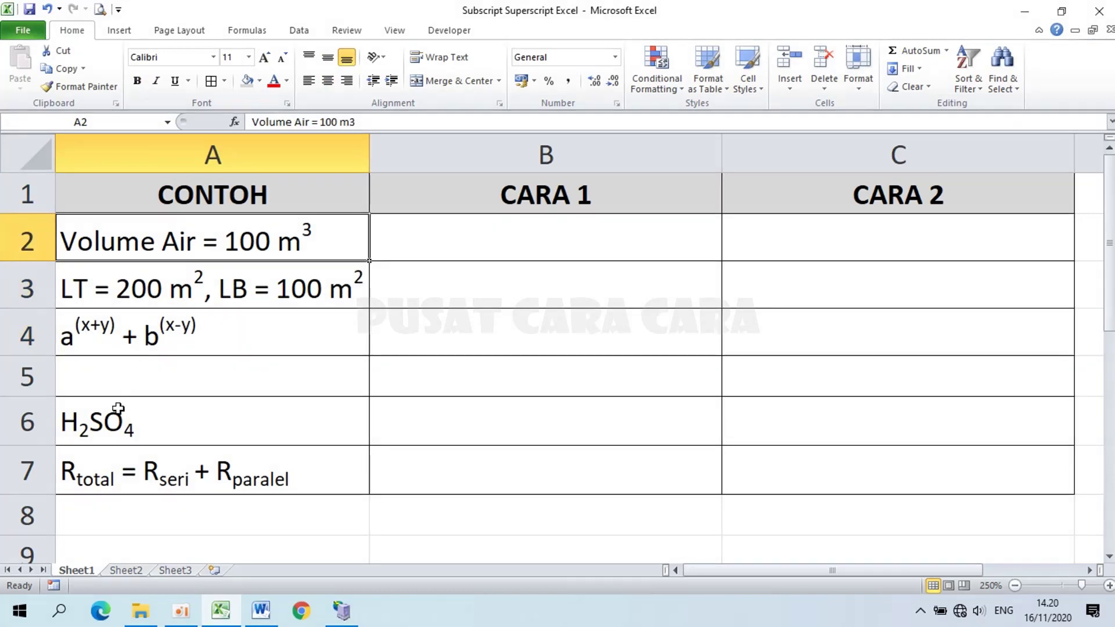
click(87, 427)
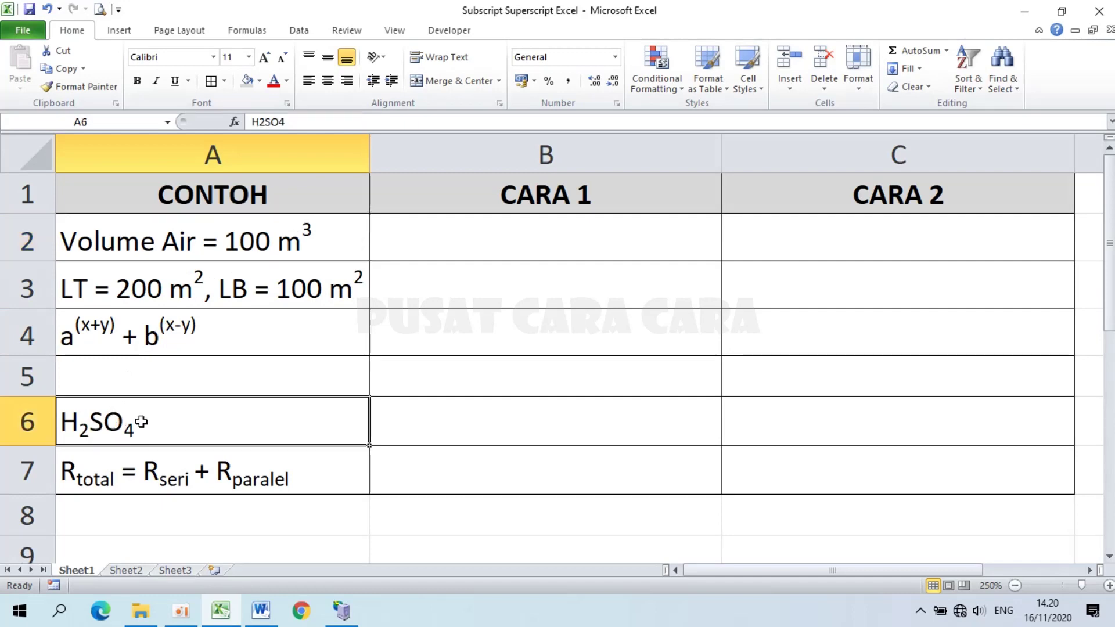
click(93, 473)
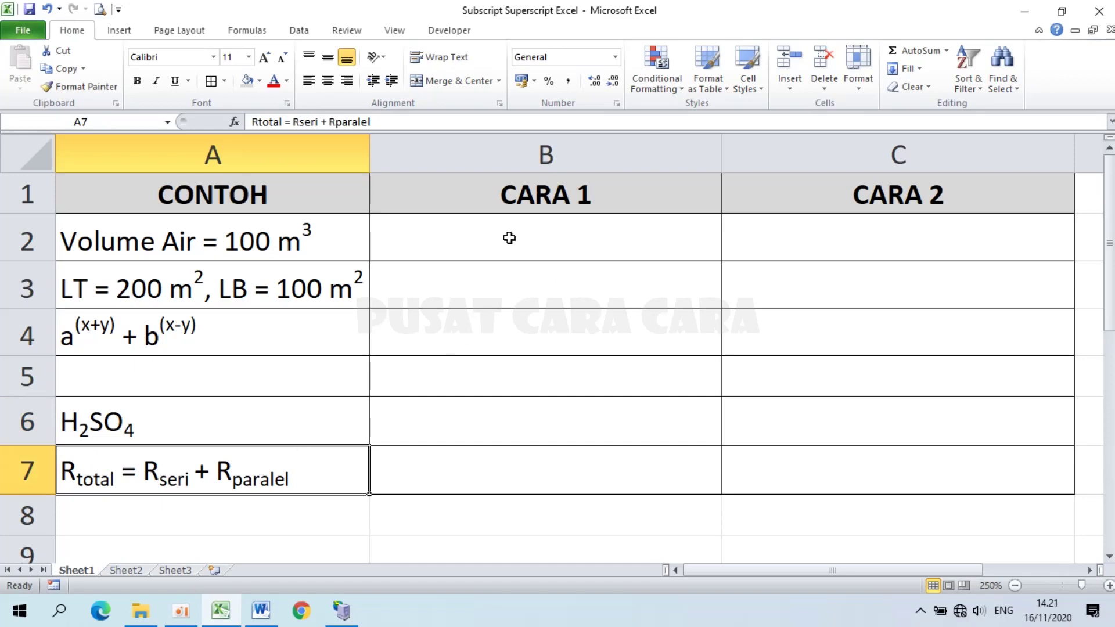
click(527, 238)
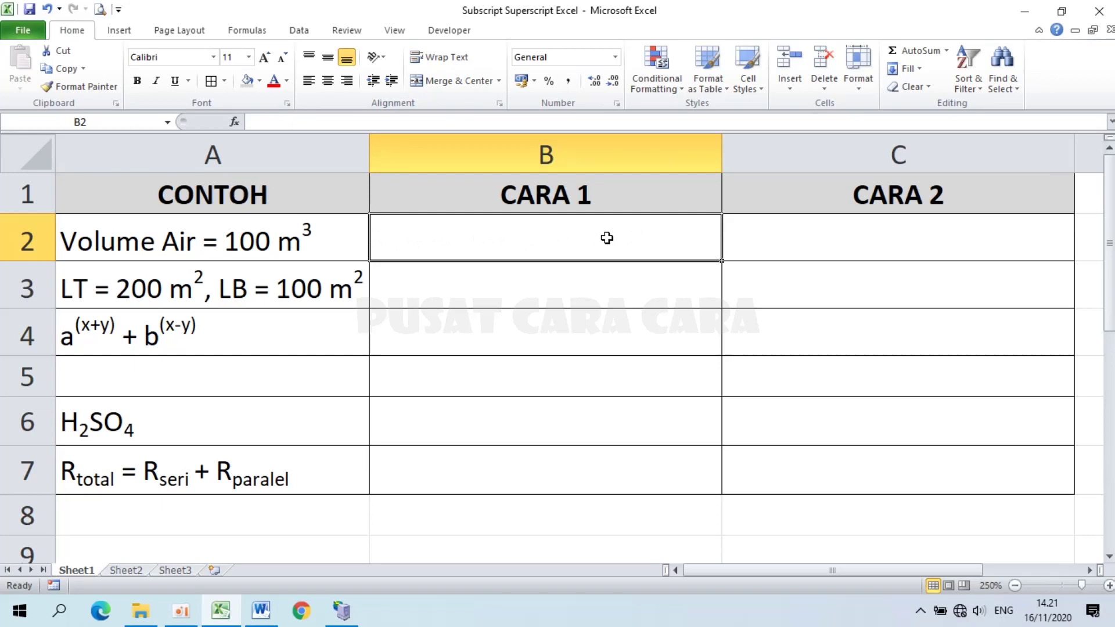
click(810, 248)
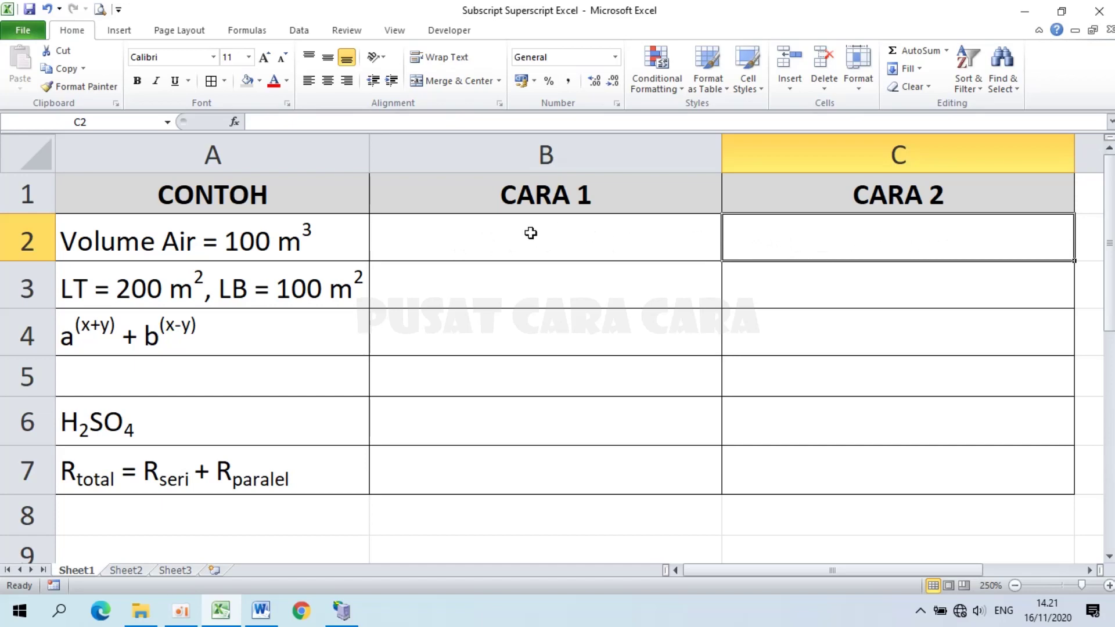
click(508, 239)
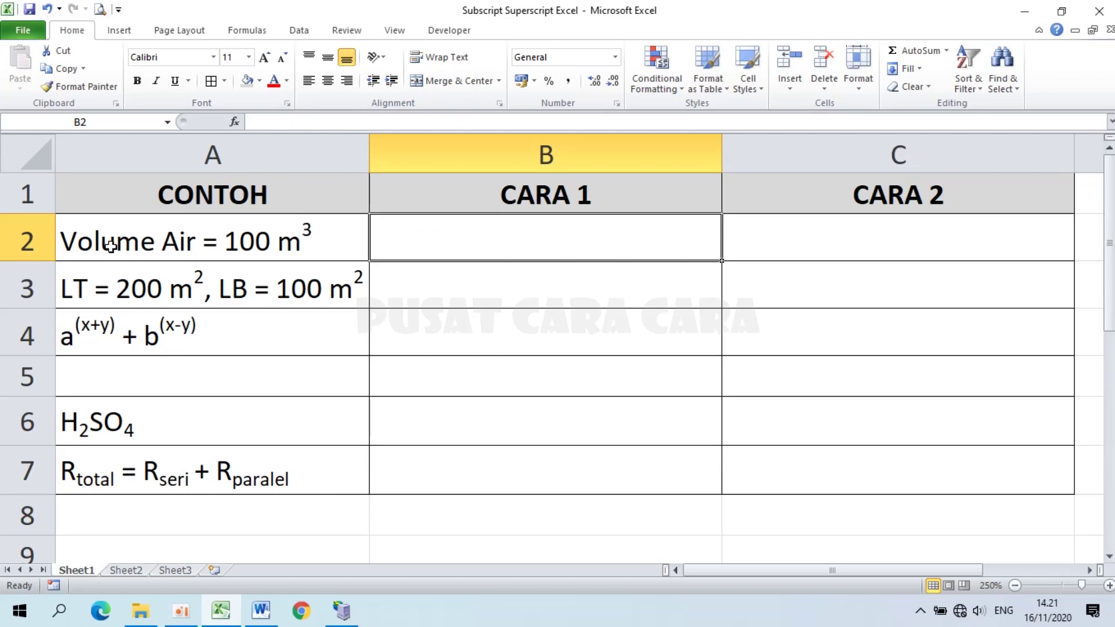
click(109, 243)
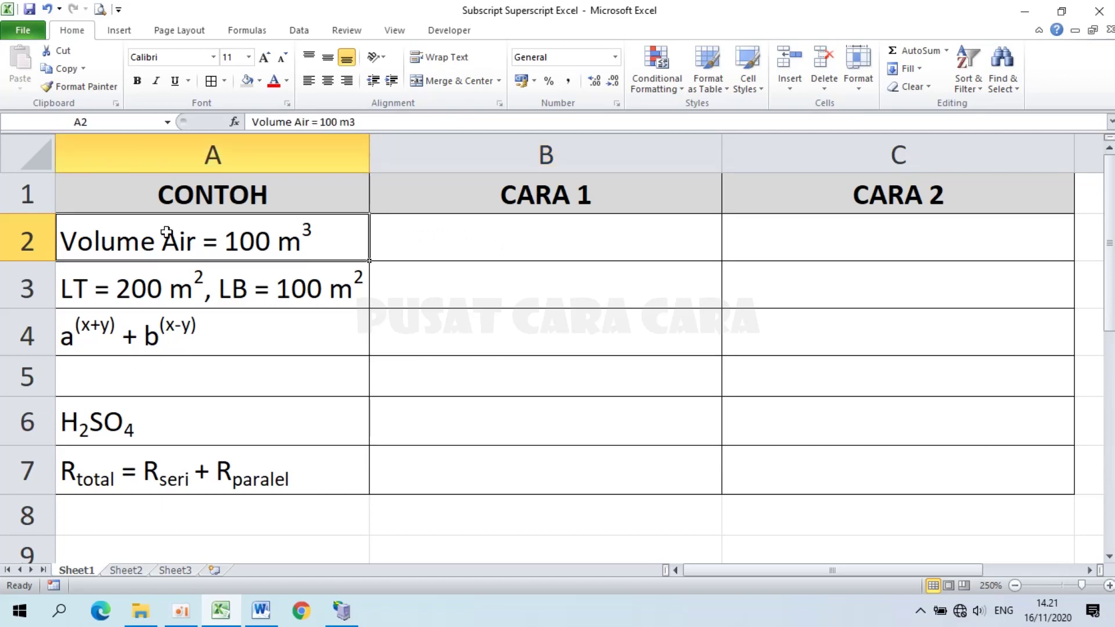
- Enter "Volume Air = 100 m3" in cell B2 and select only its final 3 within the text
click(462, 236)
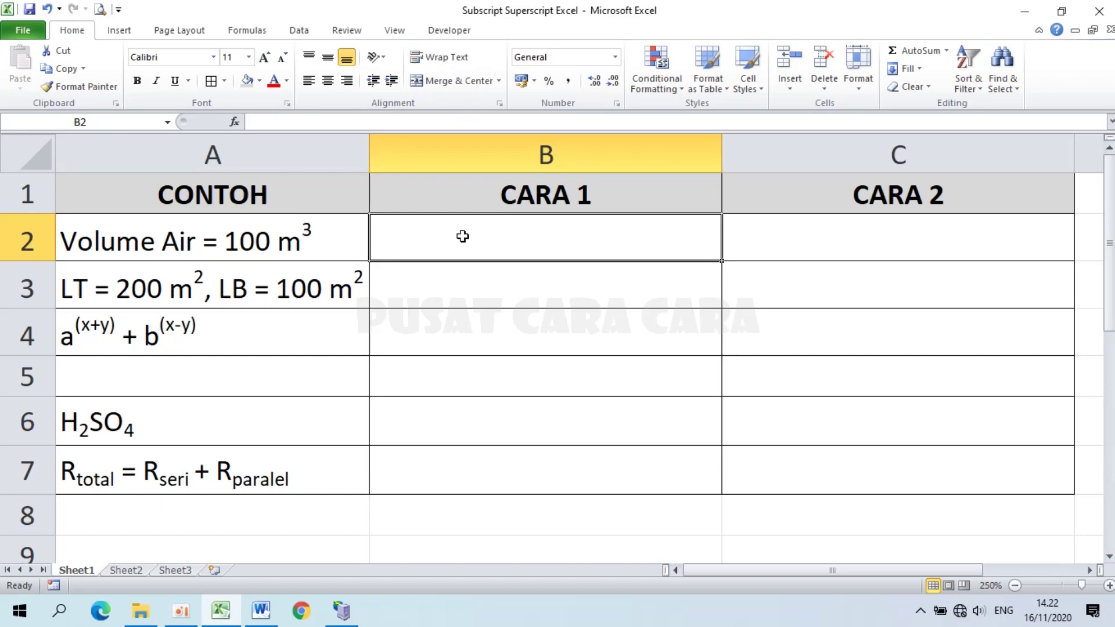
text(Volu)
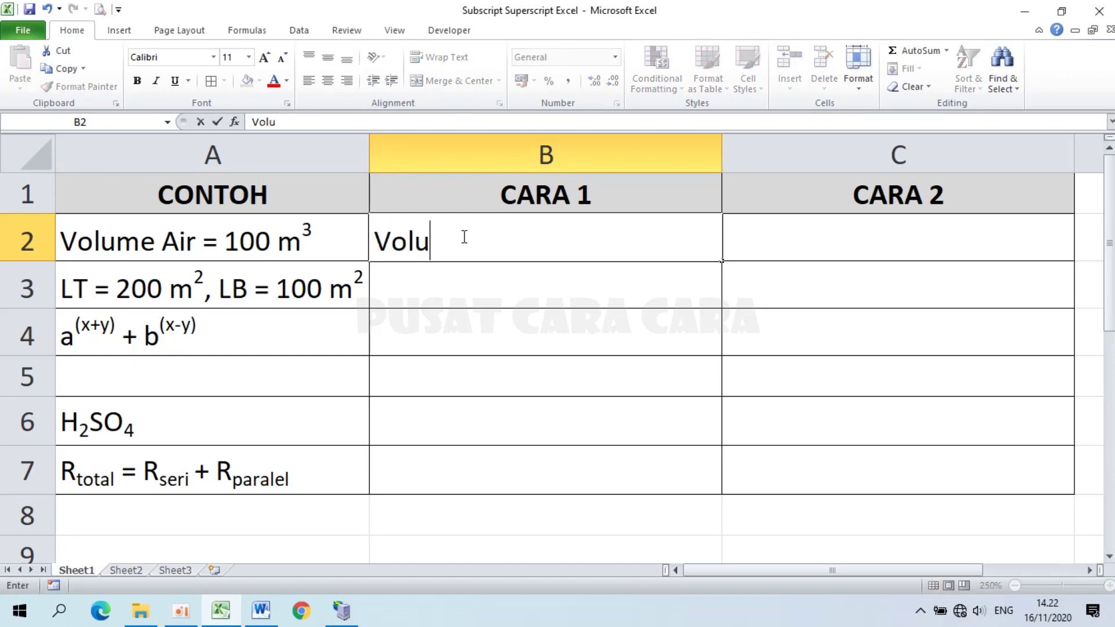
text(me Air )
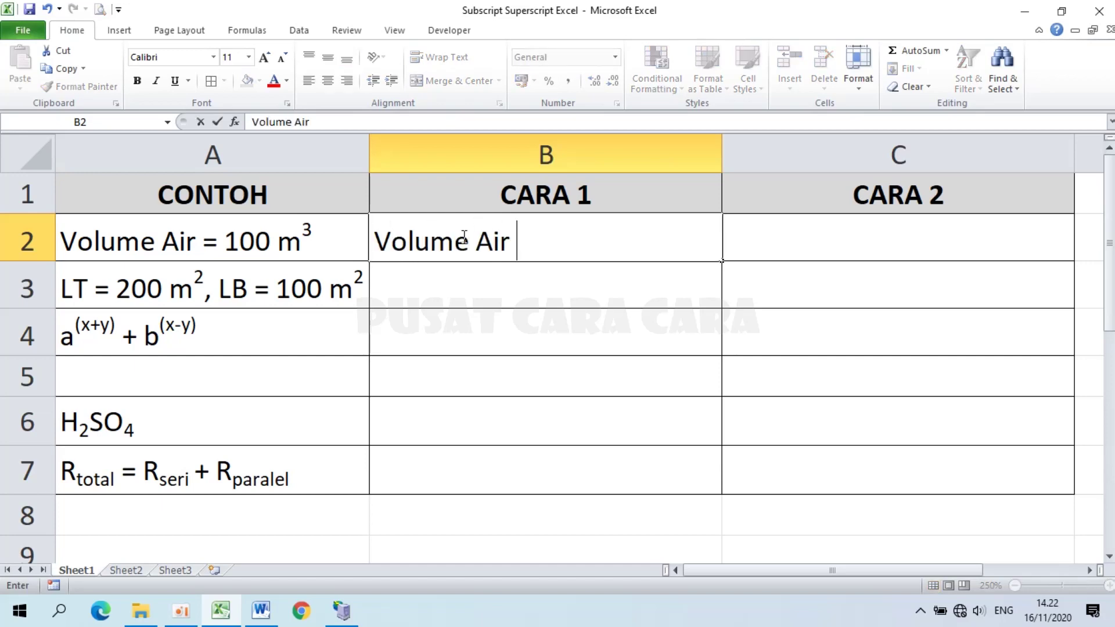
text(= 100)
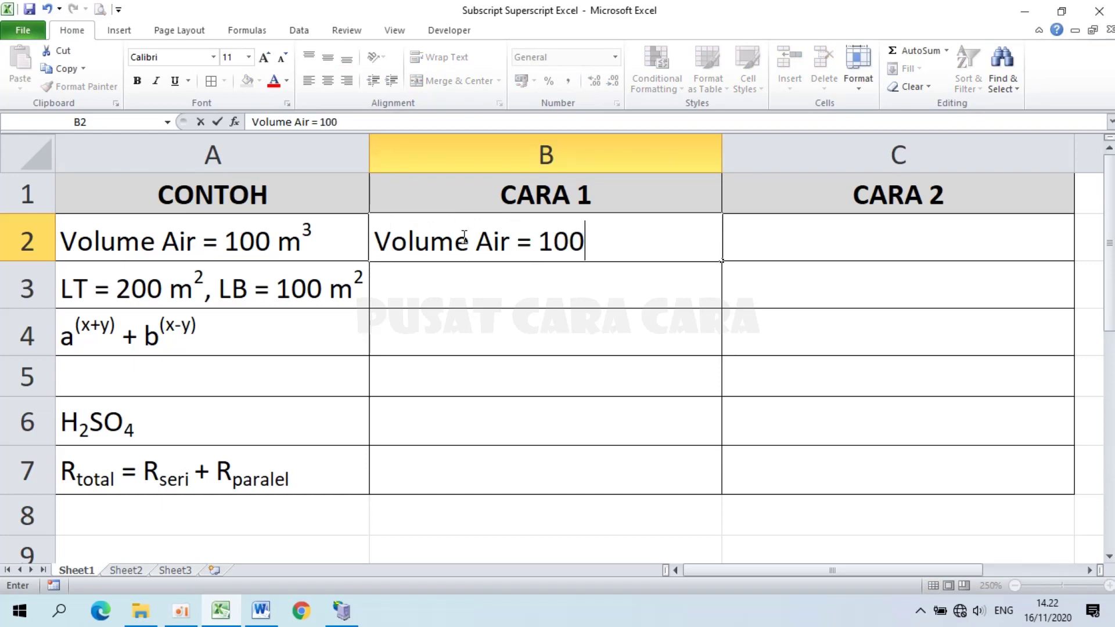
text( m3)
click(641, 236)
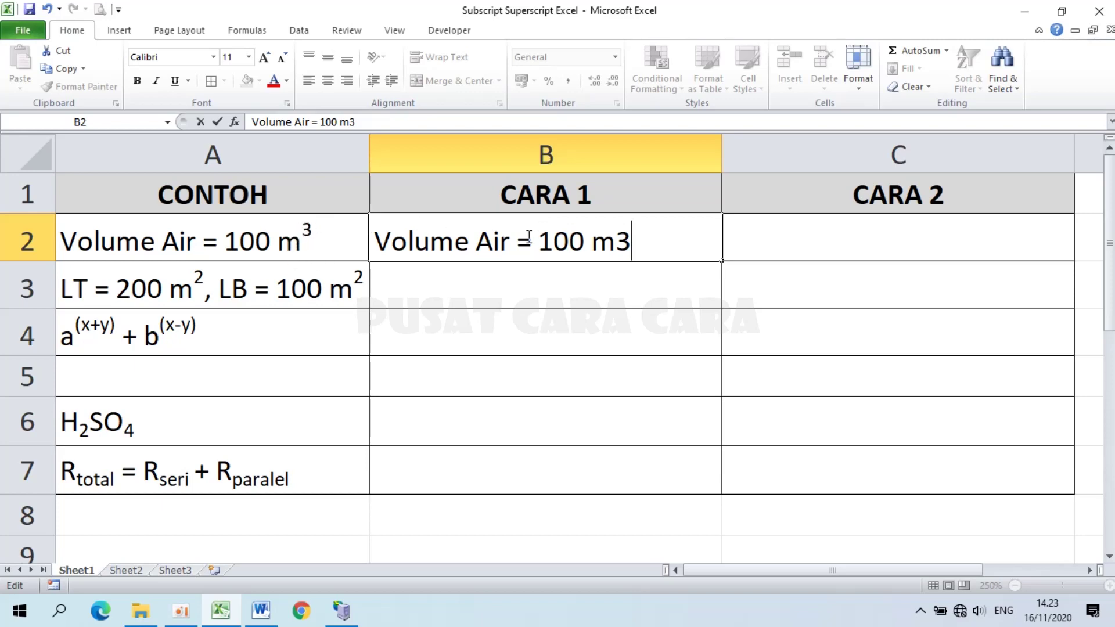
drag(632, 240, 622, 241)
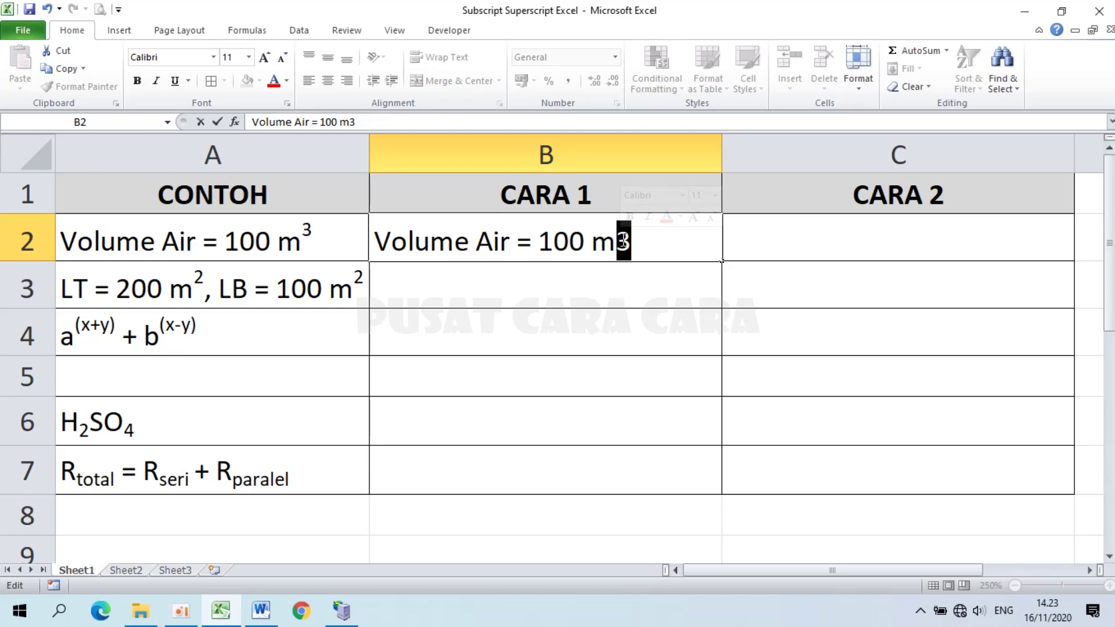
right_click(623, 241)
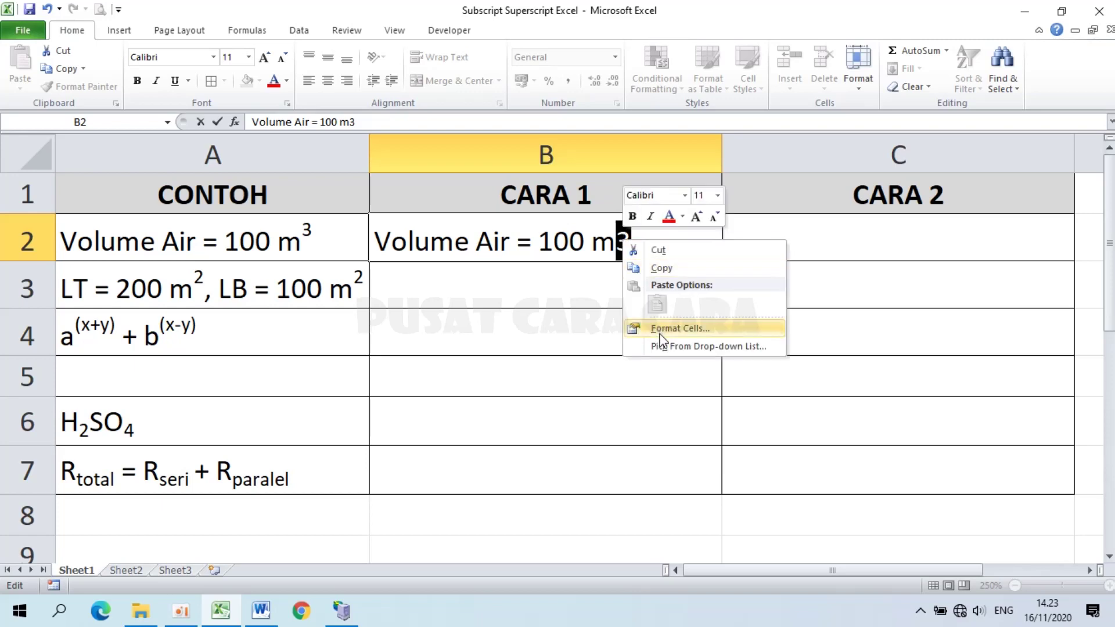
click(680, 328)
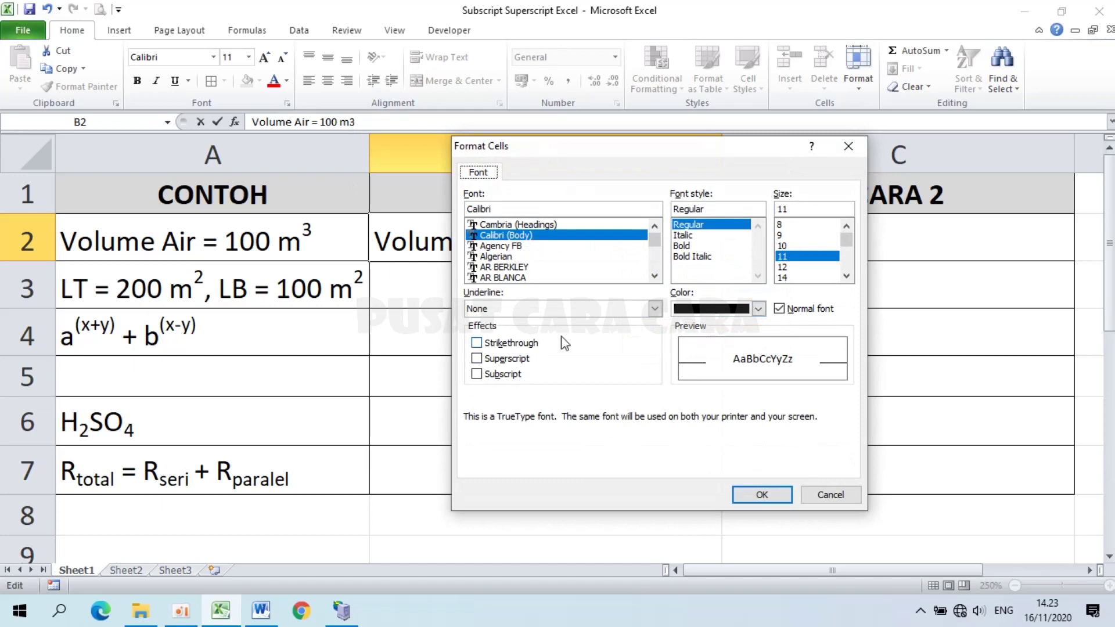
click(848, 146)
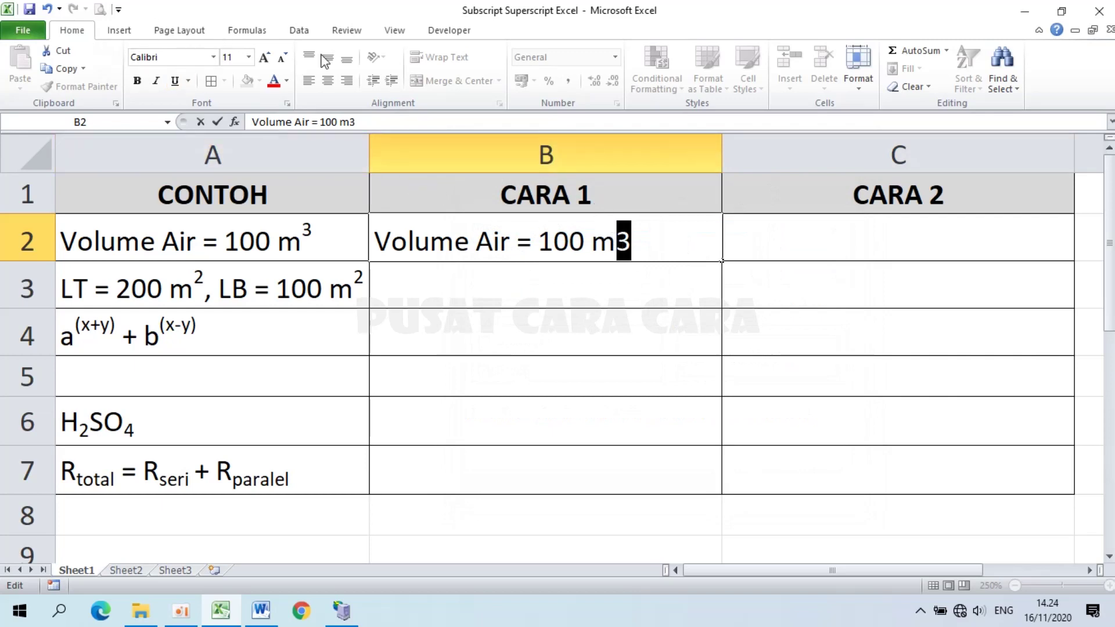
click(859, 71)
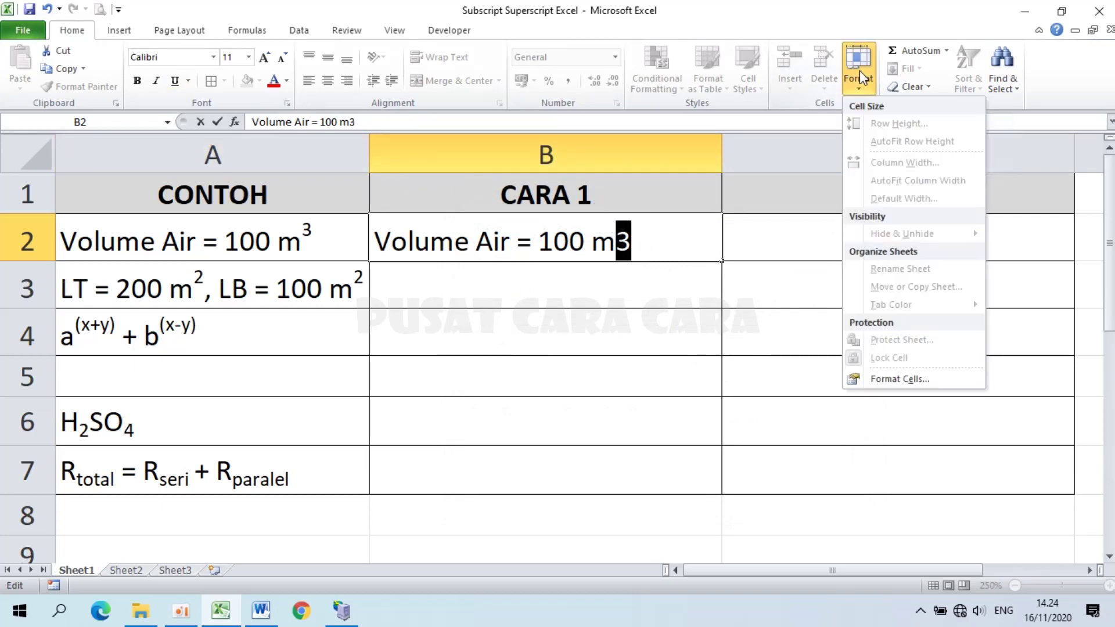
click(906, 380)
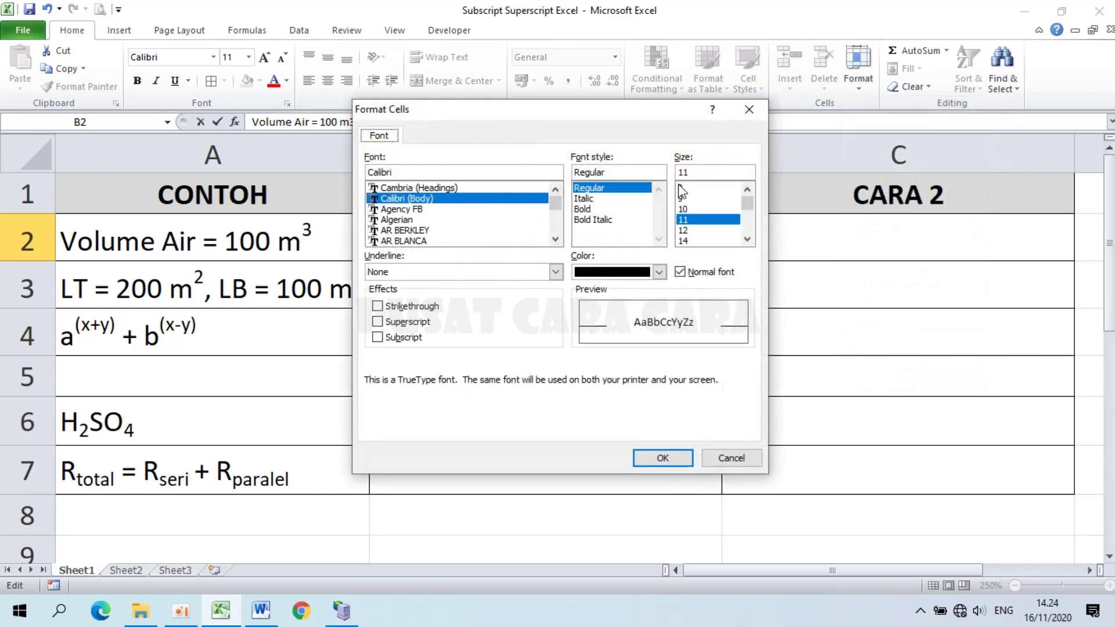
click(750, 110)
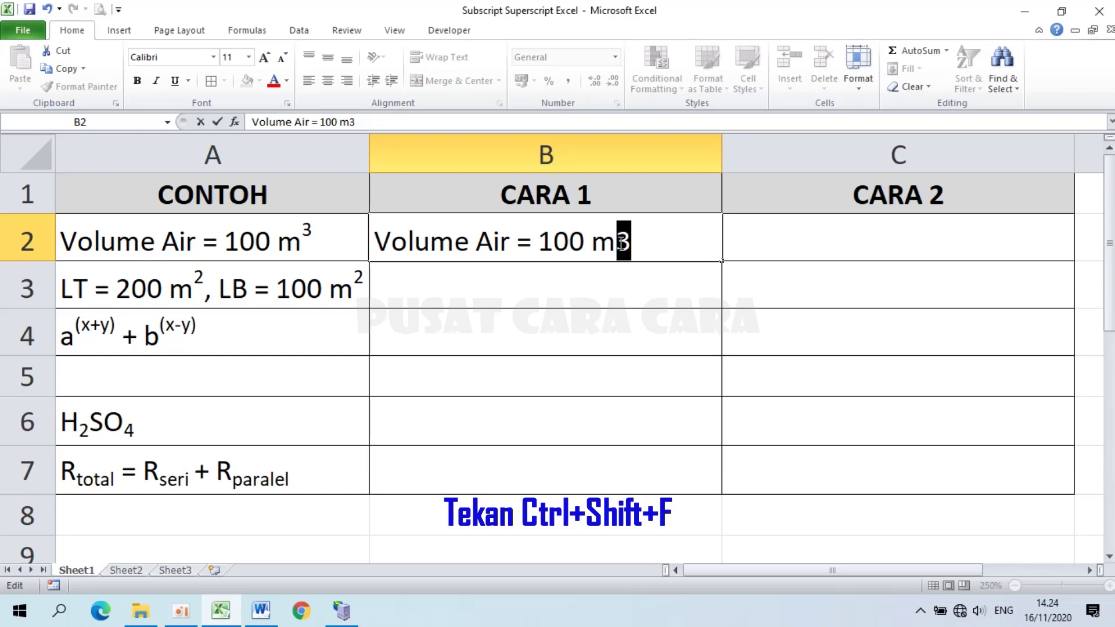
key(ctrl+shift+f)
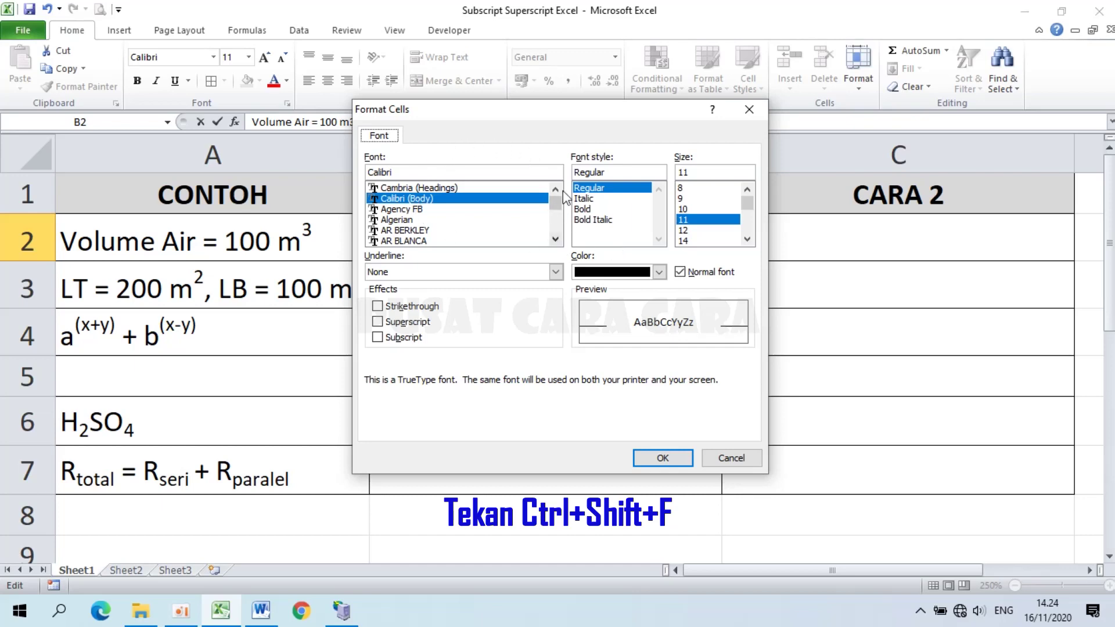
click(748, 110)
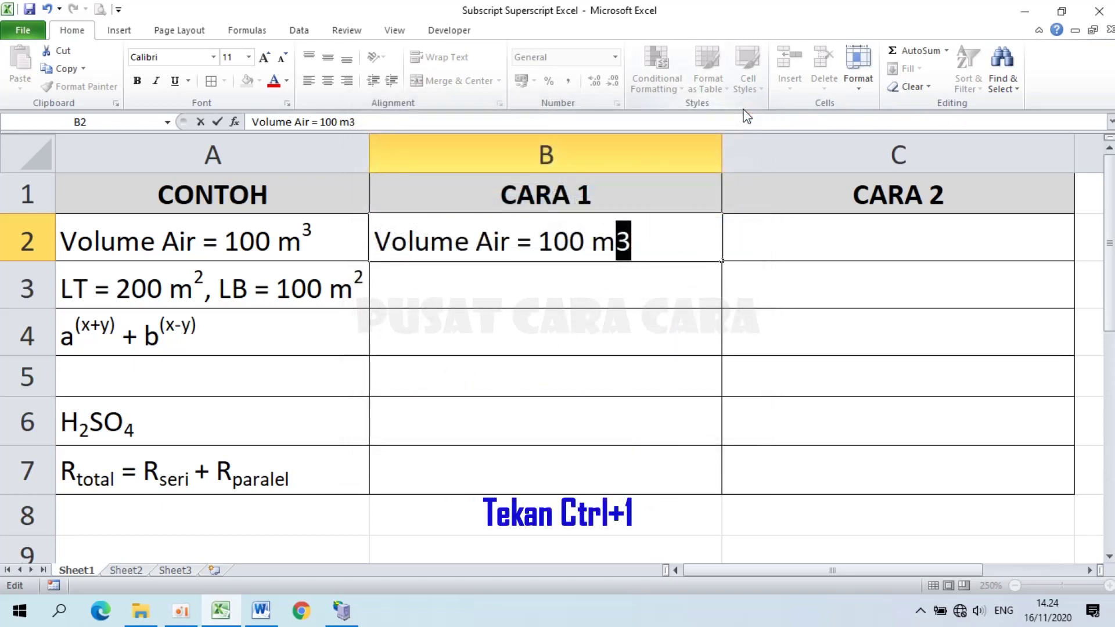
key(ctrl+1)
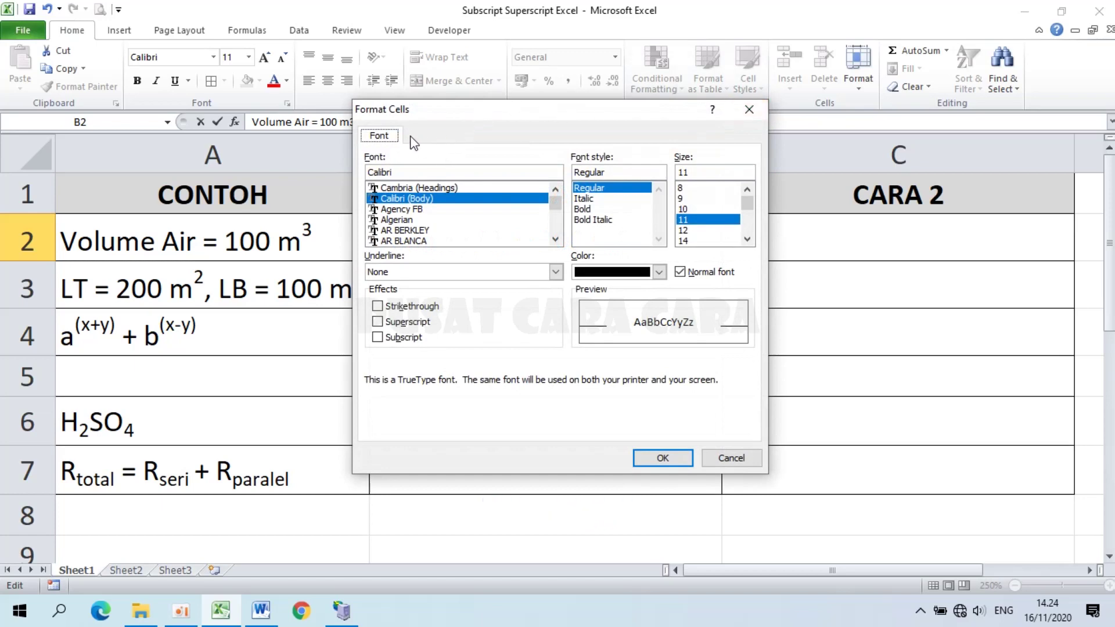
click(756, 116)
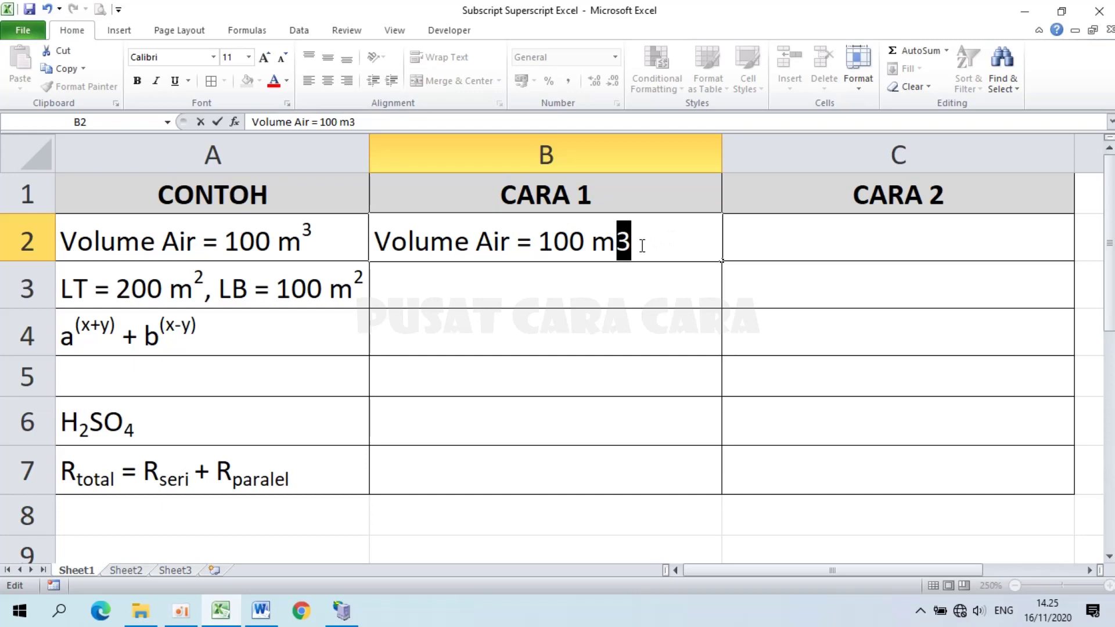
- Format the selected 3 in cell B2 as superscript and commit the cell entry
key(ctrl+1)
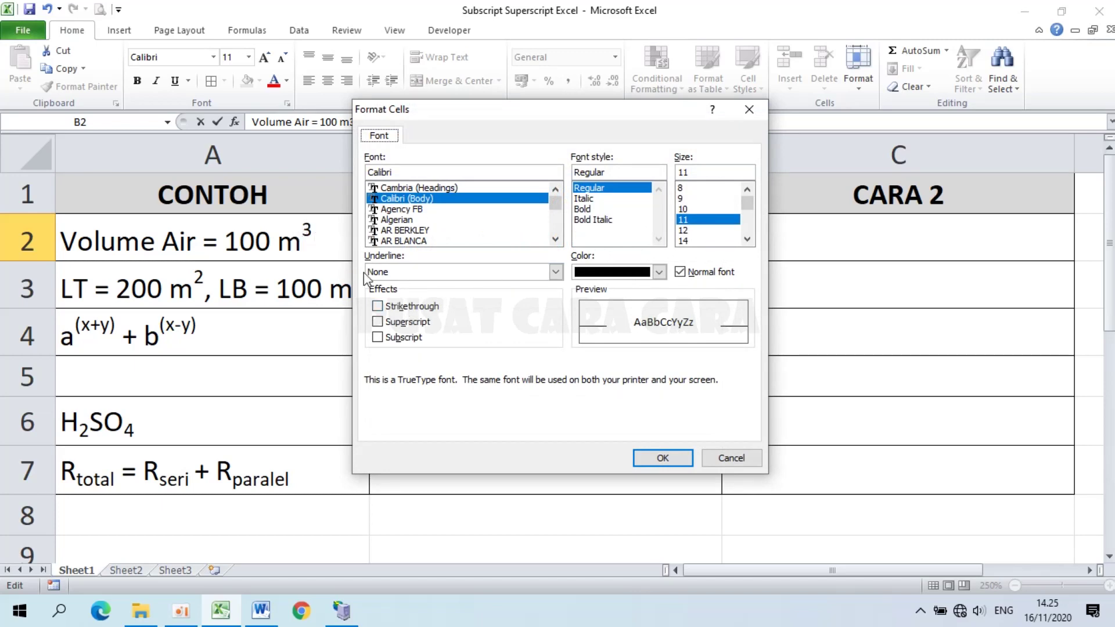
click(381, 324)
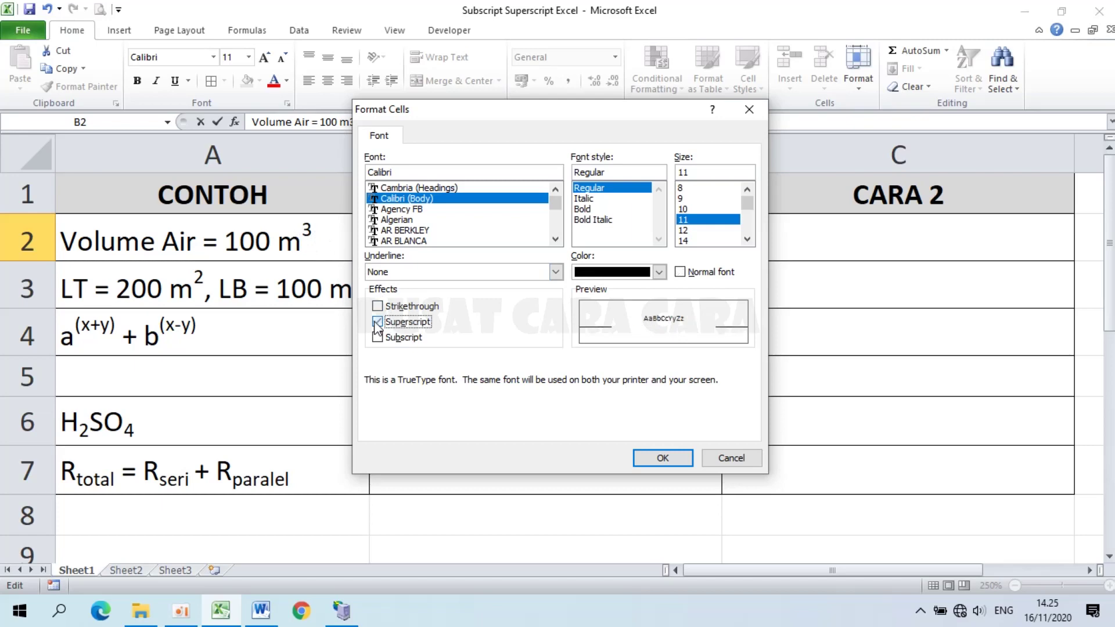
click(652, 459)
click(632, 234)
key(Return)
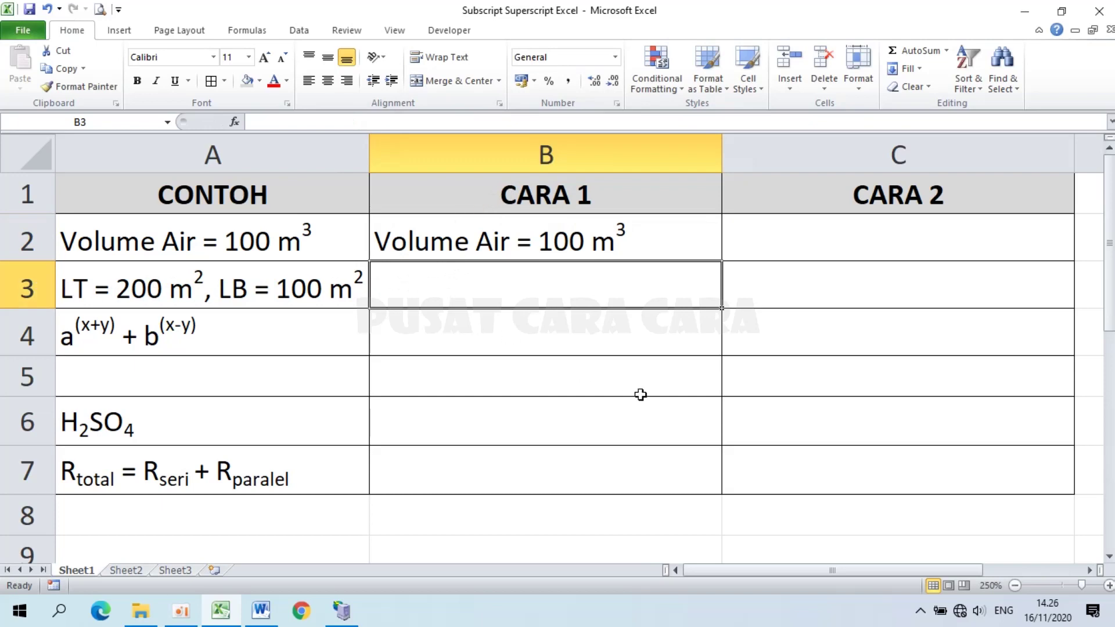
- Fill cell B3 with the text "LT = 200 m2, LB = 100 m2"
text(LT )
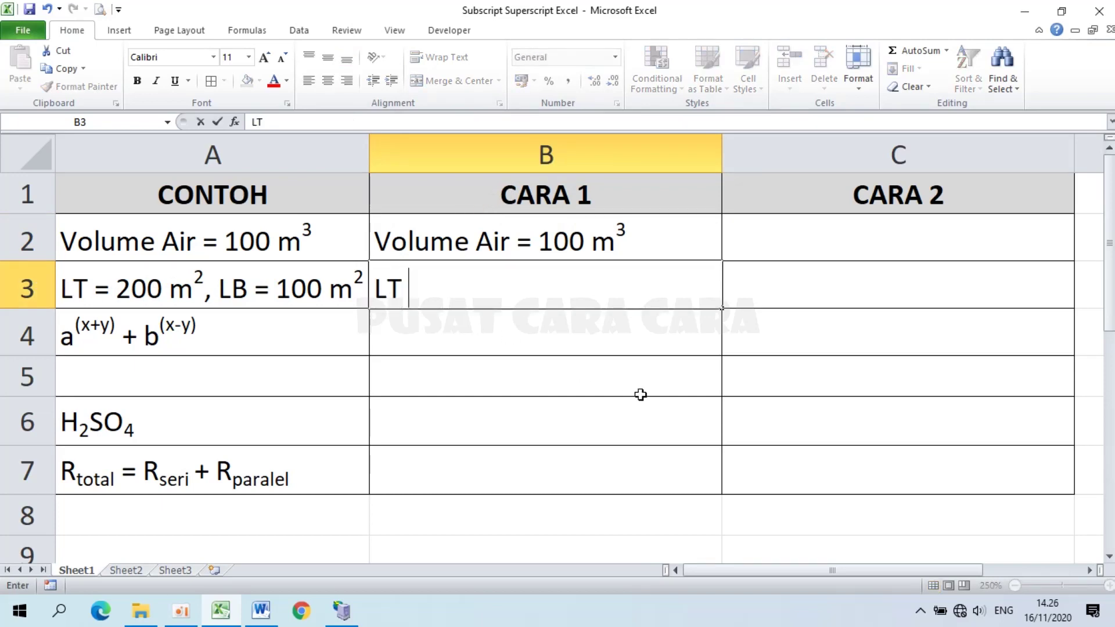
text(= 200 )
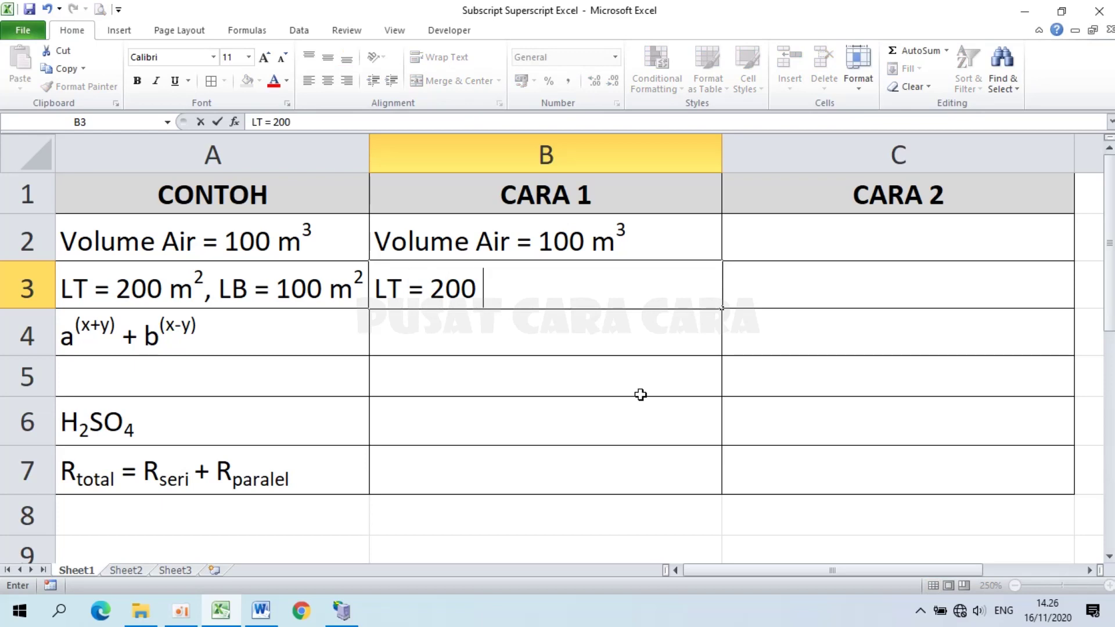
text(m2)
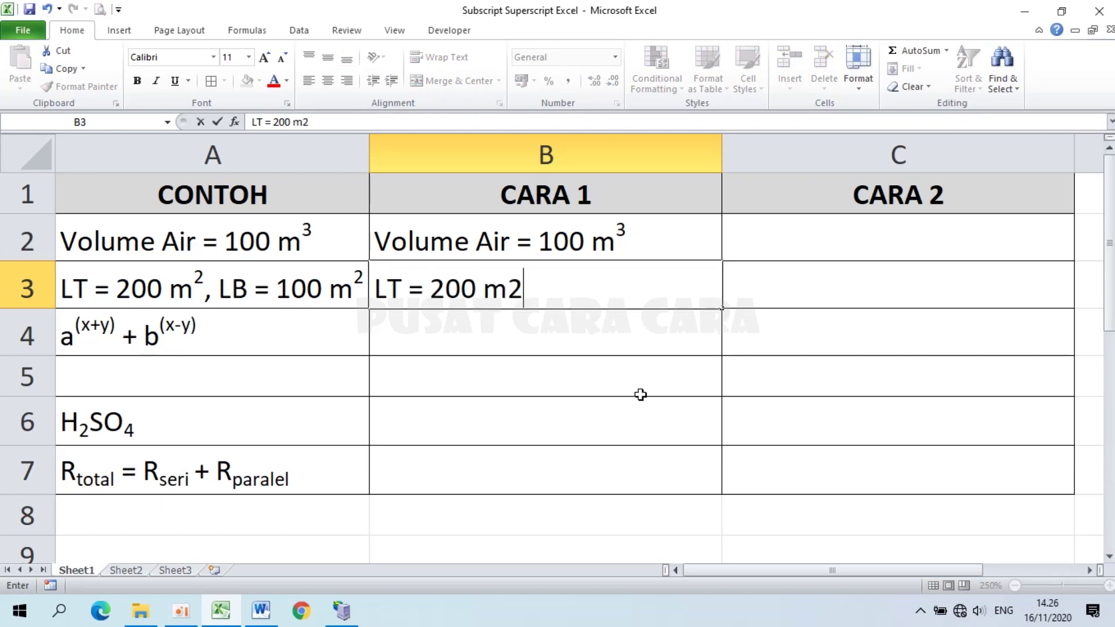
text(, LB = 100 )
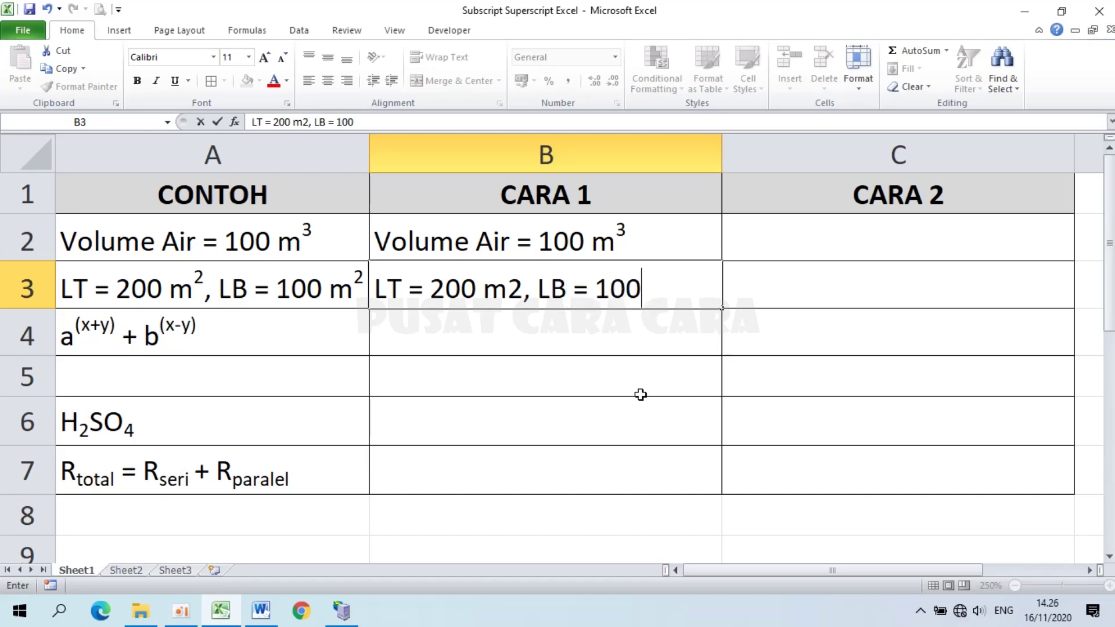
text(m2)
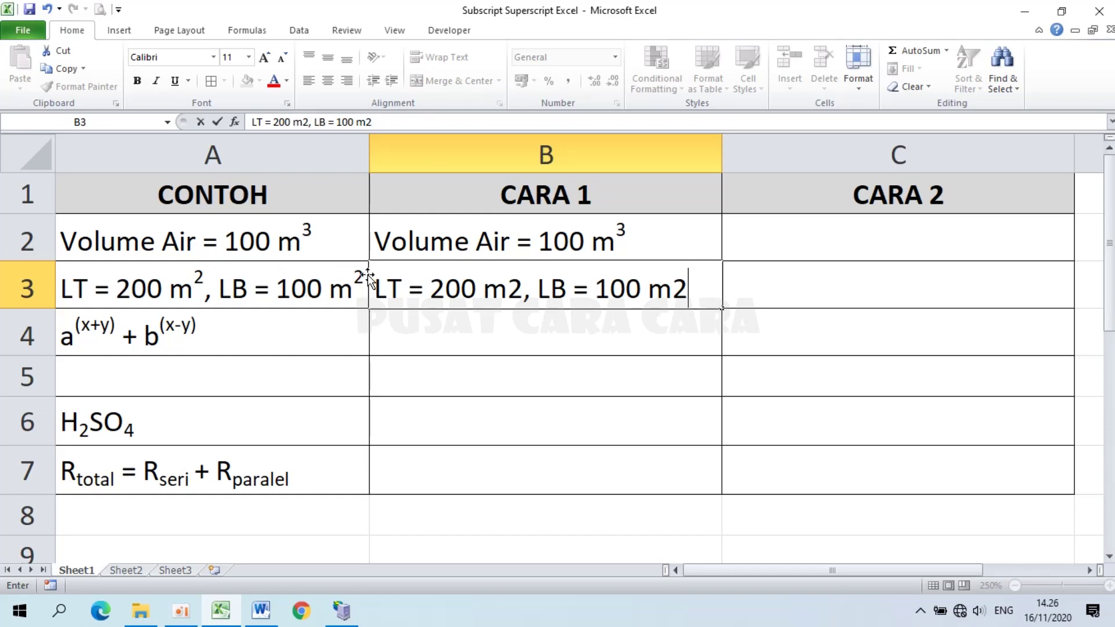
- Format the 2 in "200 m2" in cell B3 as superscript
drag(508, 284, 522, 289)
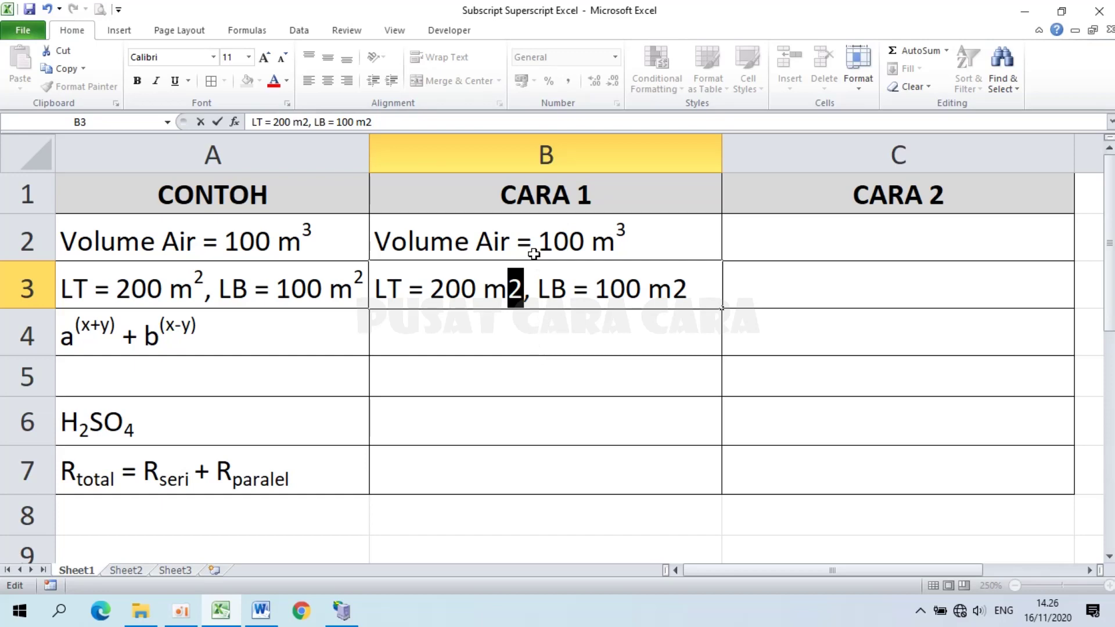
key(ctrl+1)
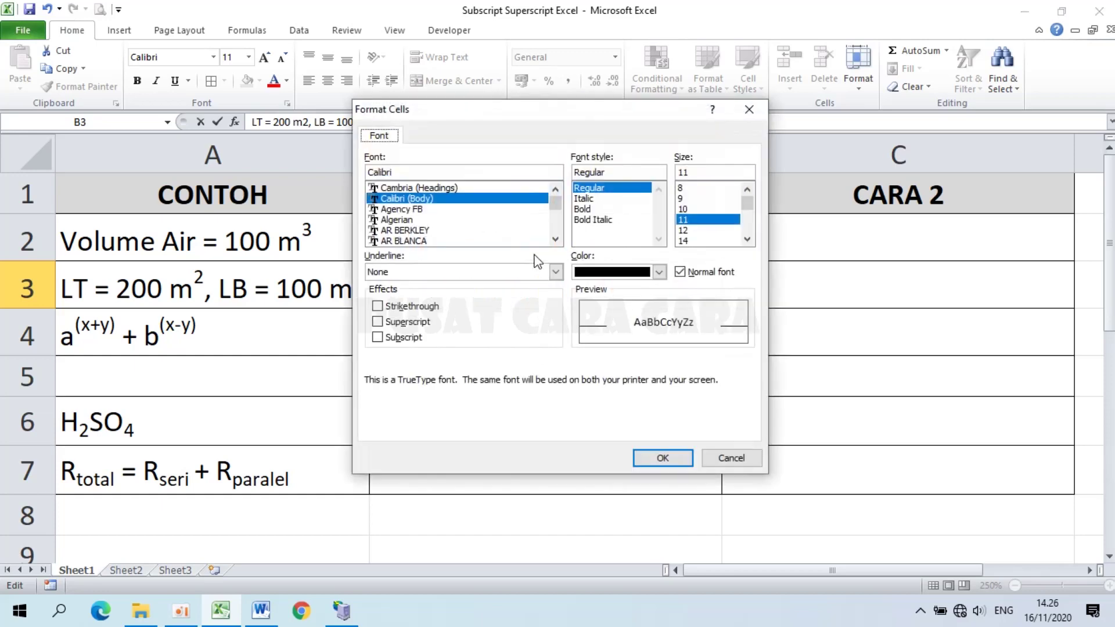
click(388, 322)
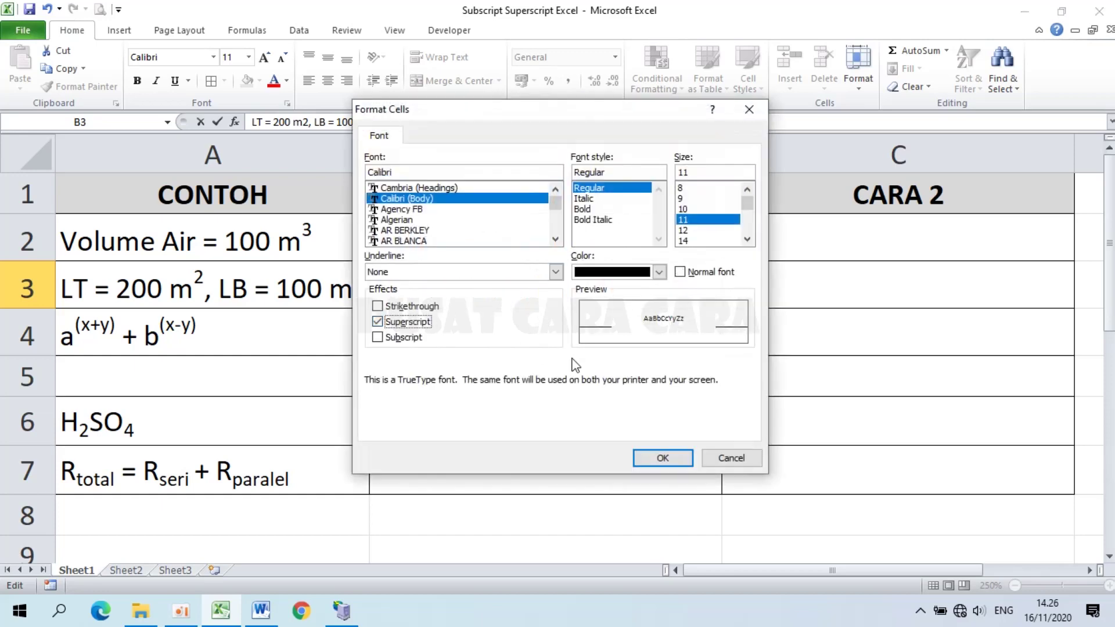
click(676, 458)
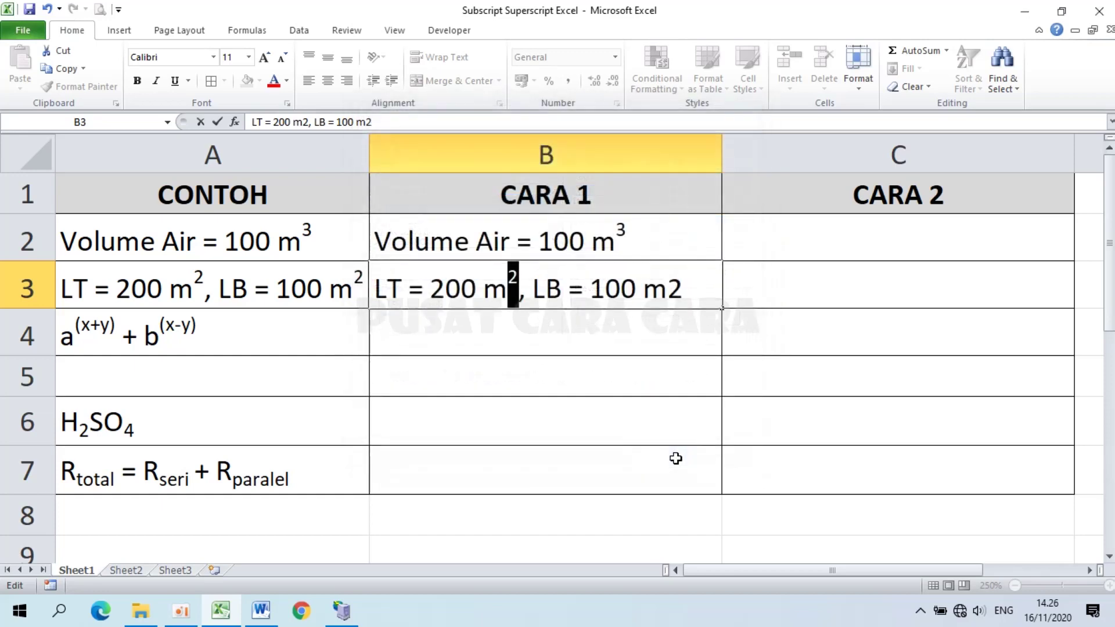
- Format the final 2 in "LB = 100 m2" in cell B3 as superscript and commit the cell entry
click(676, 287)
drag(683, 287, 676, 288)
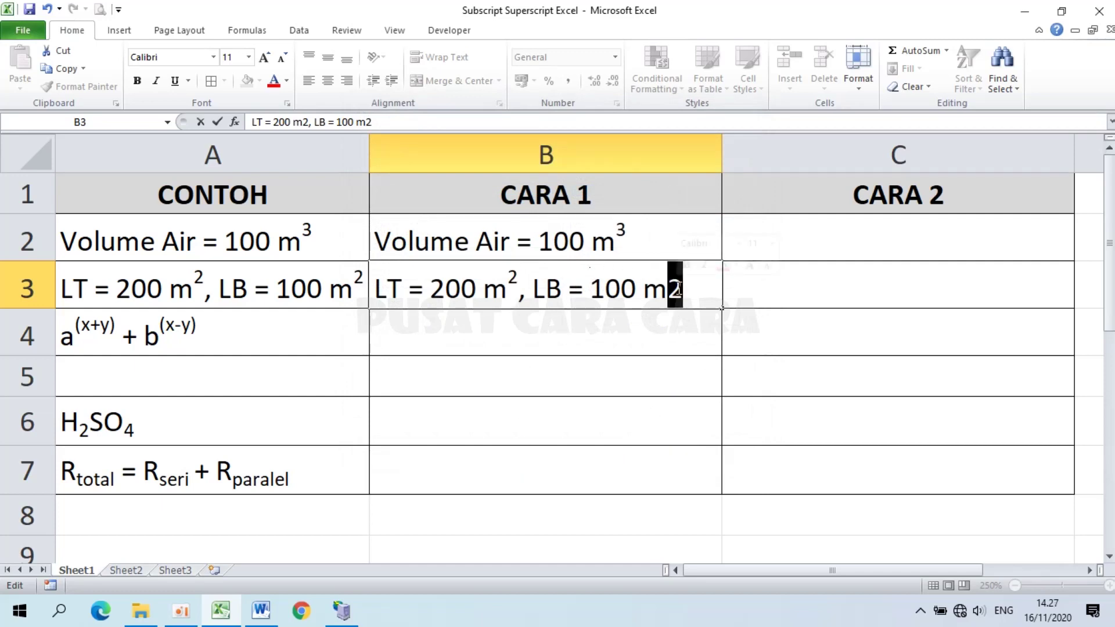
key(ctrl+1)
click(390, 322)
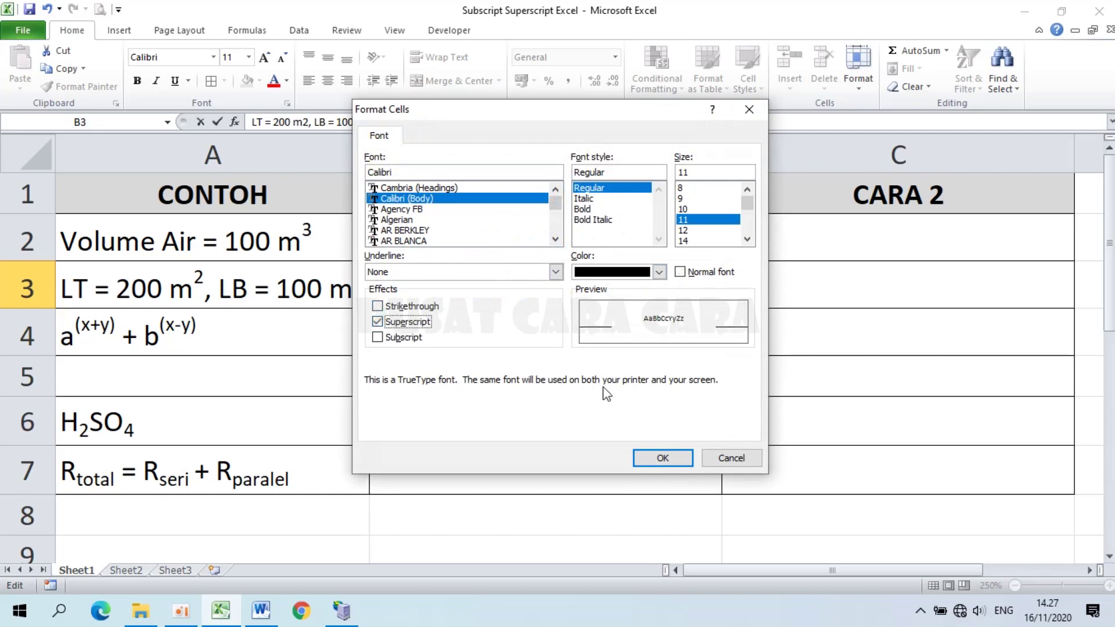
click(660, 459)
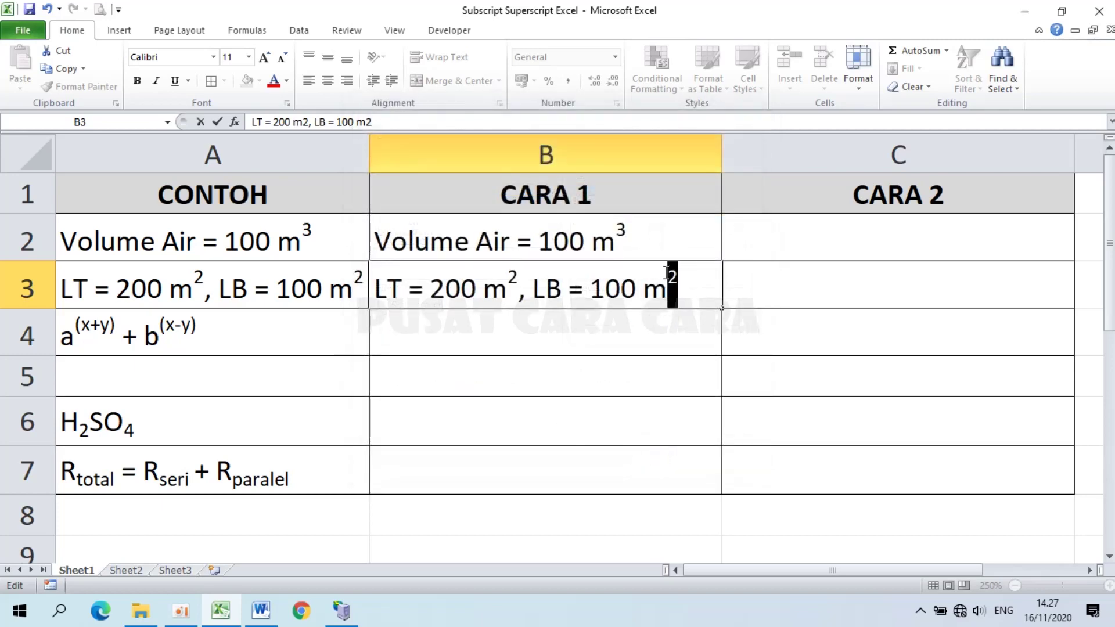
key(Return)
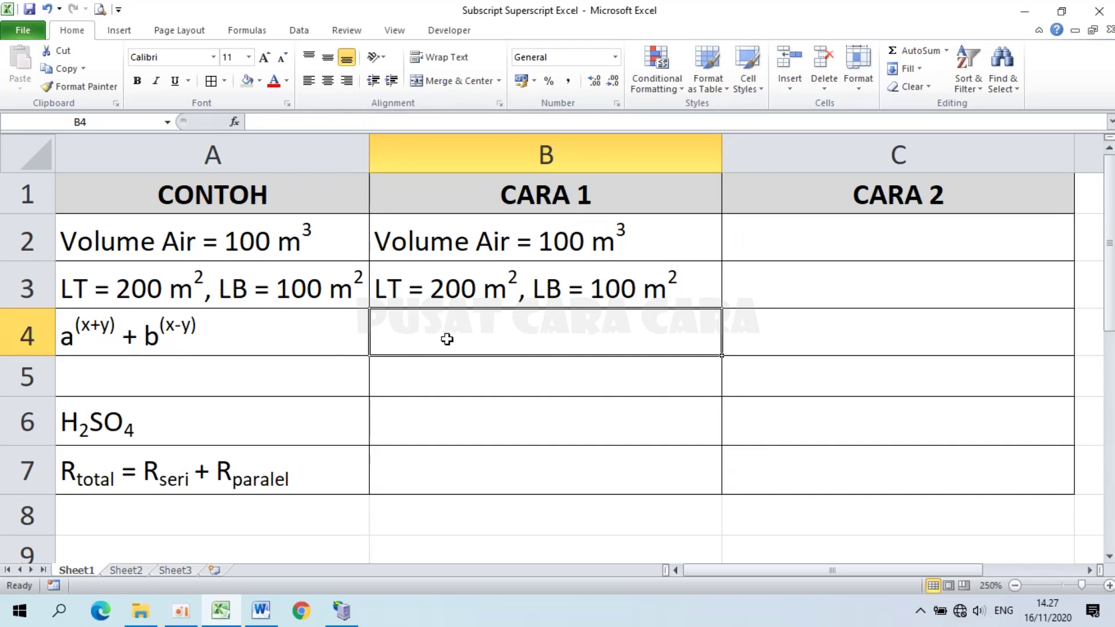
- Enter "a(x+y) + b(x-y)" in cell B4 and format its "(x+y)" part as superscript
text(a(x+y)
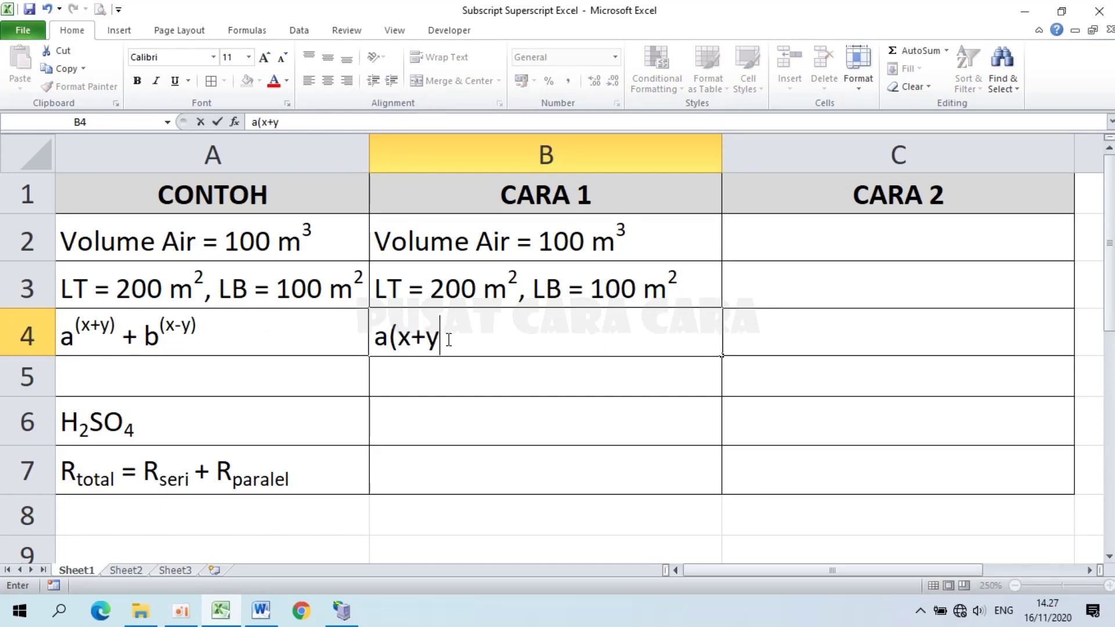
text() + b(x-y))
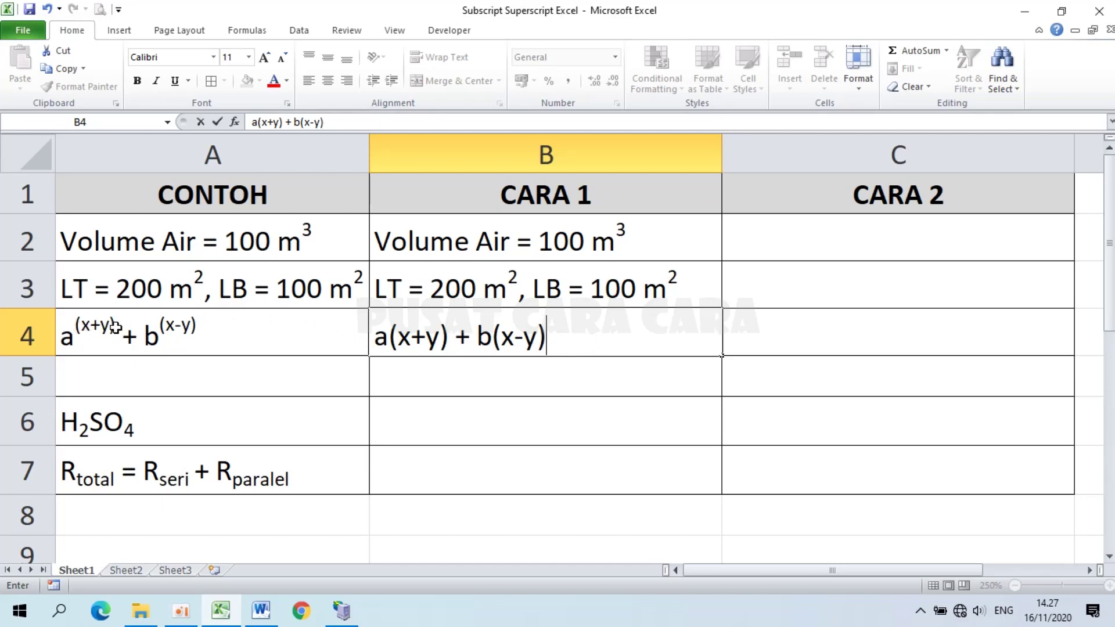
drag(390, 337, 450, 340)
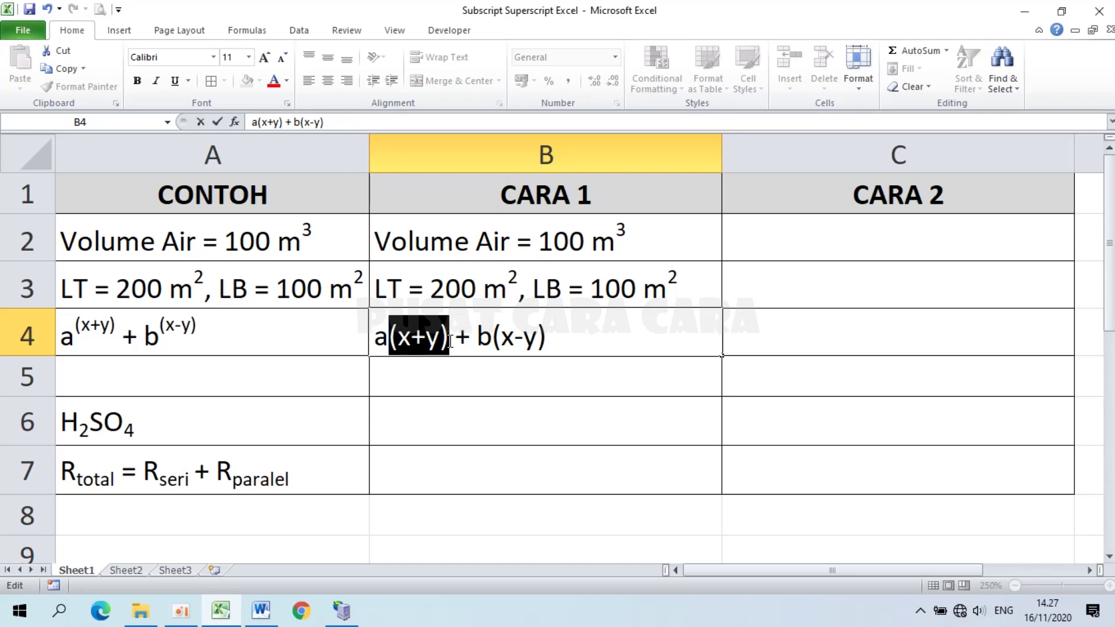
key(ctrl+1)
click(407, 323)
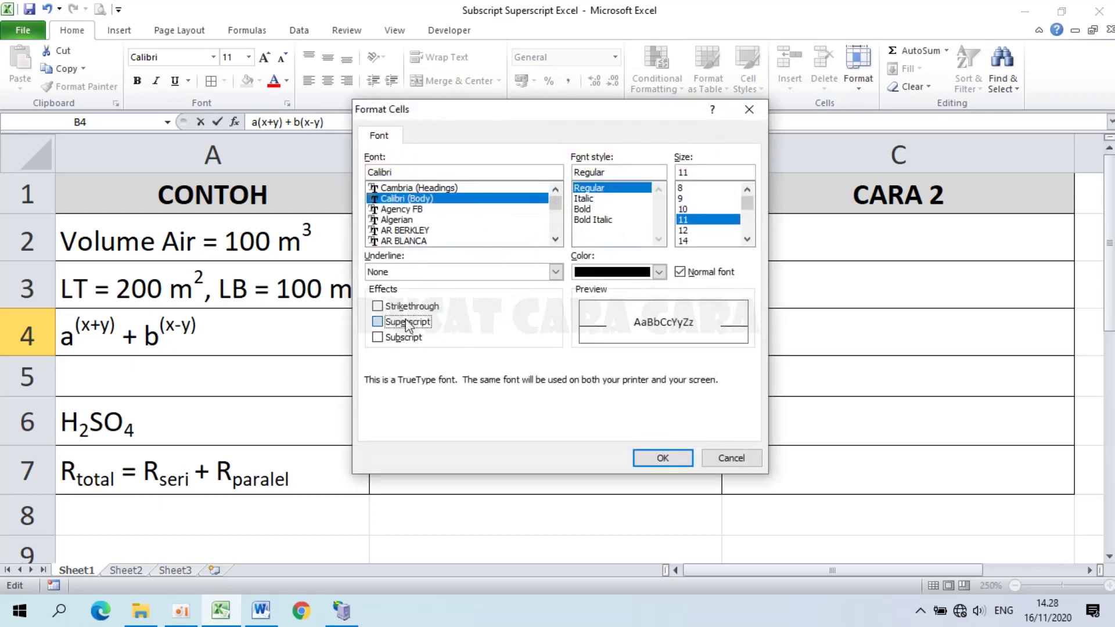
click(670, 457)
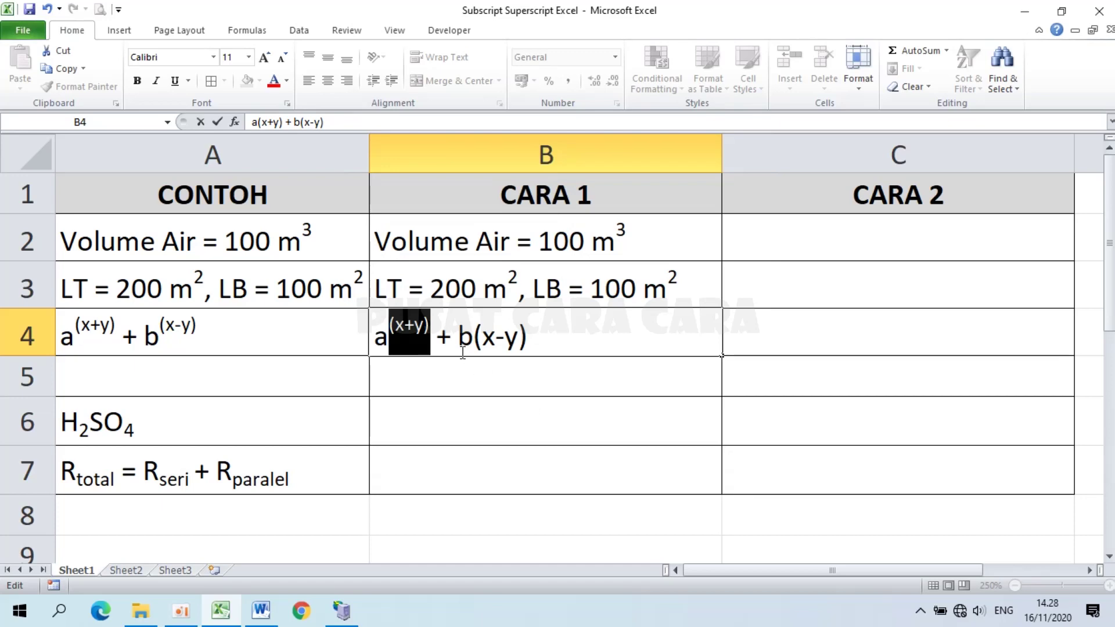
key(Right)
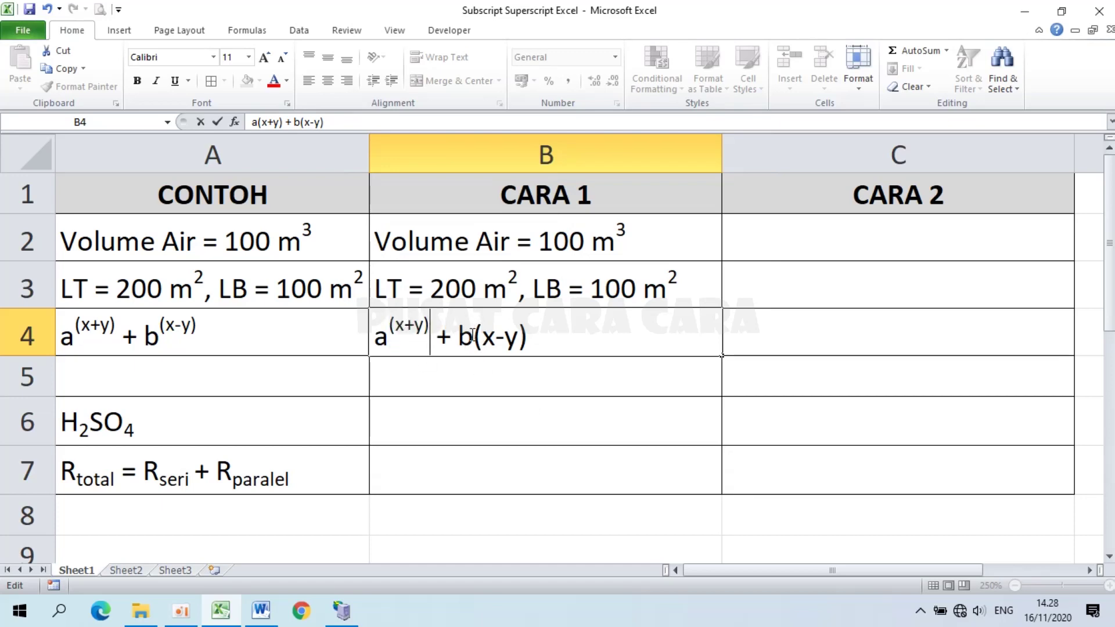
- Format the "(x-y)" part of cell B4 as superscript and commit the cell entry
drag(473, 336, 540, 341)
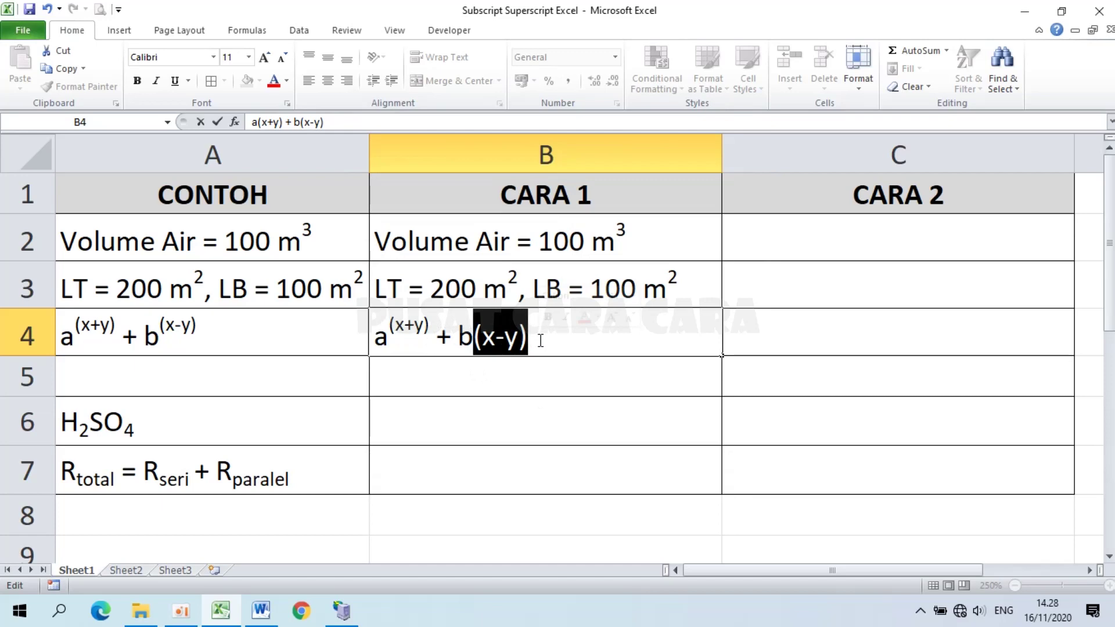
key(ctrl+1)
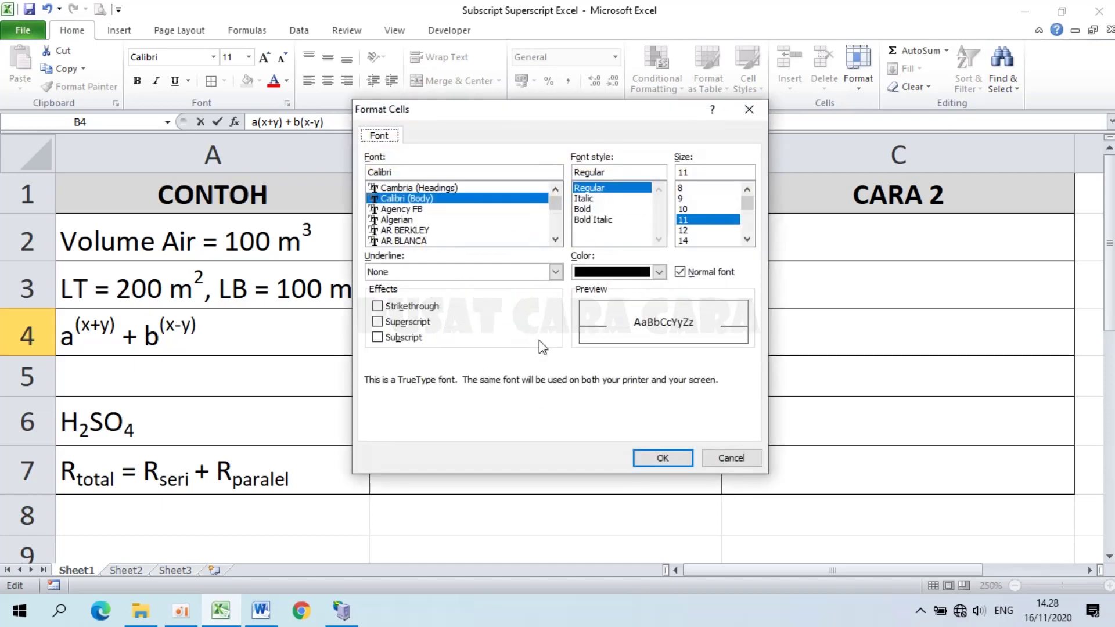
click(410, 322)
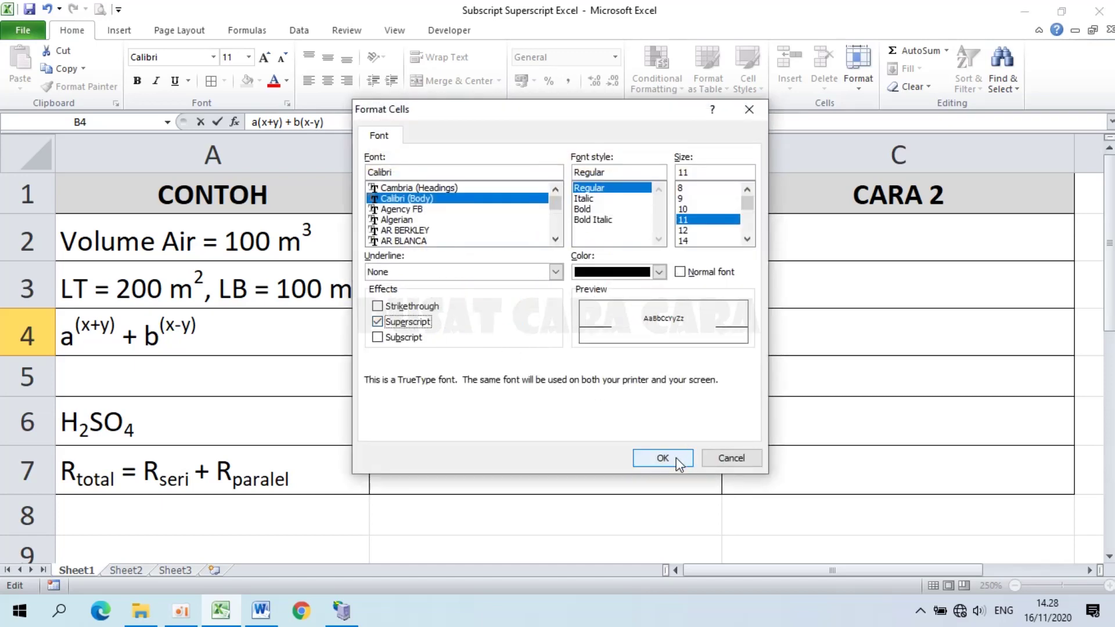
click(674, 457)
click(560, 342)
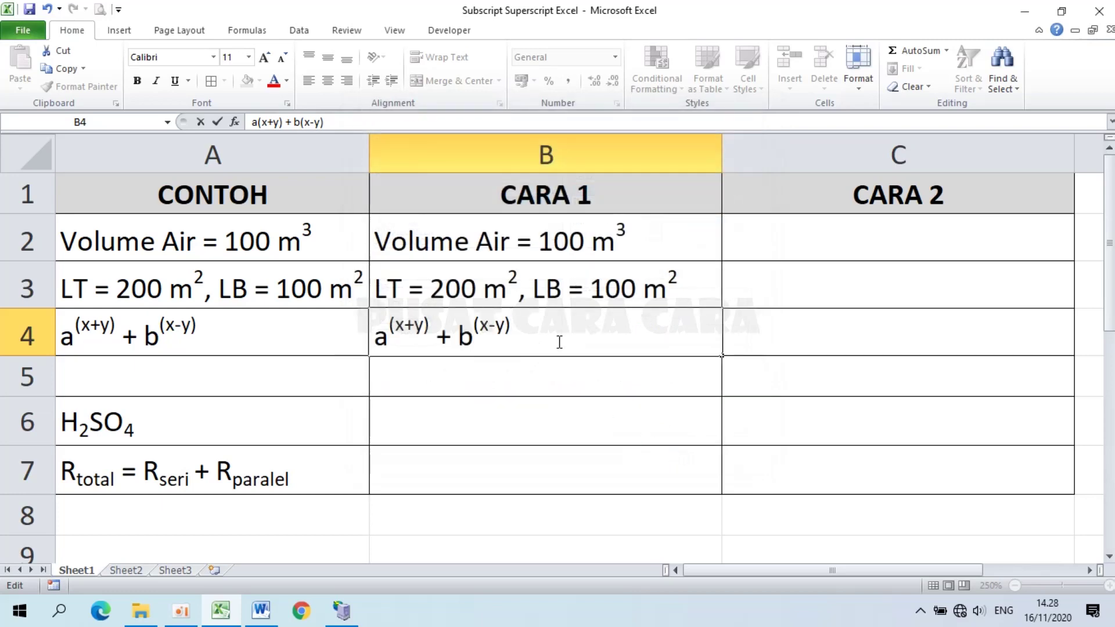
key(Return)
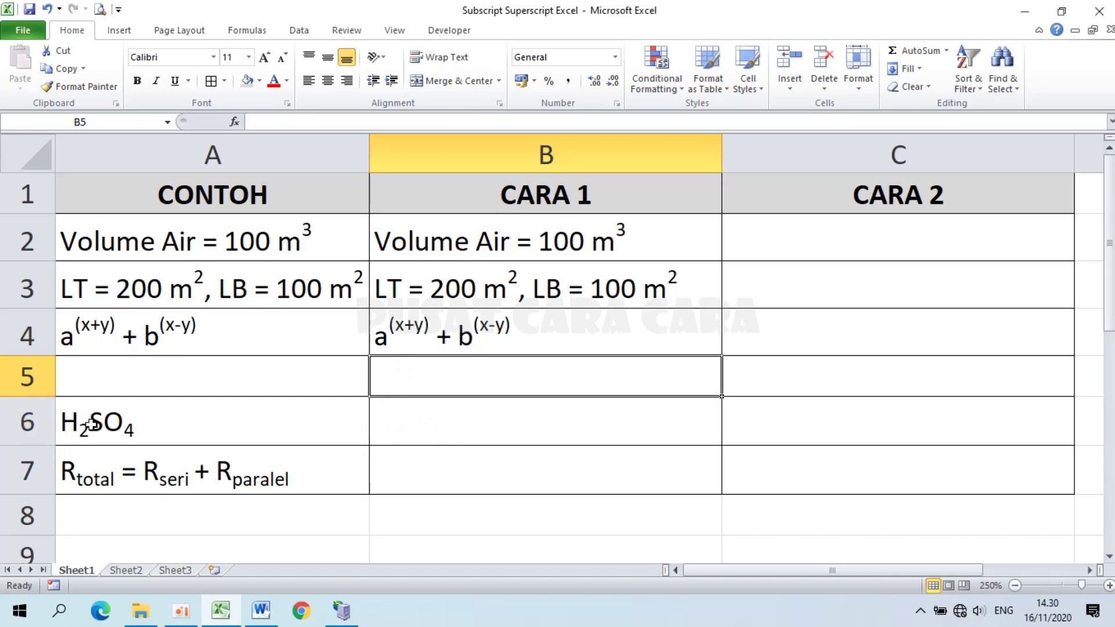
- Fill cell B6 with the text "H2SO4"
click(443, 429)
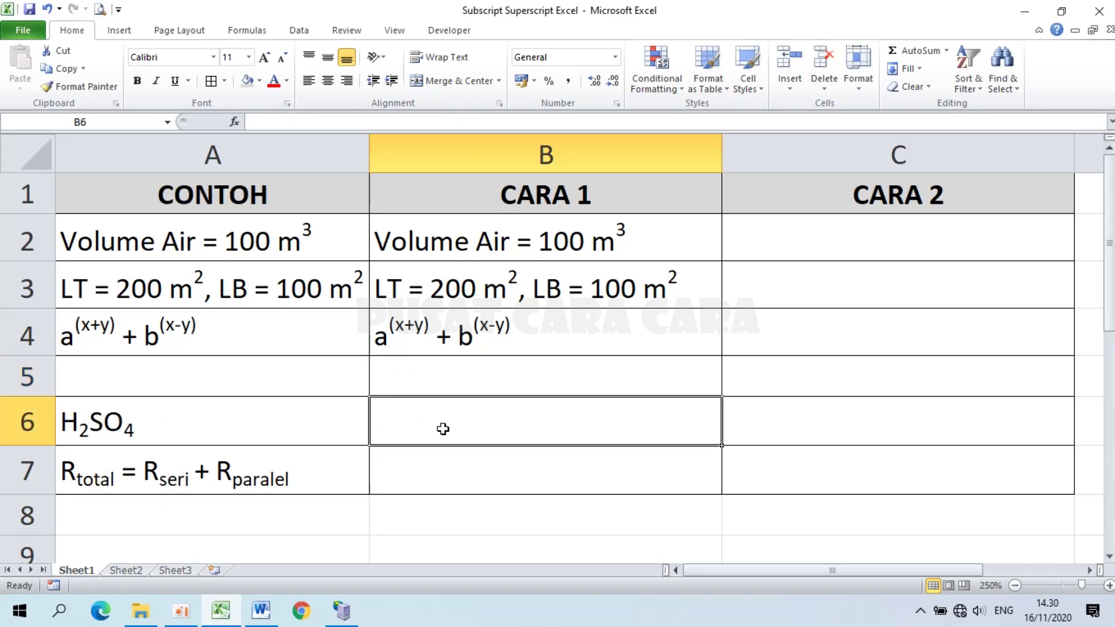
text(H2)
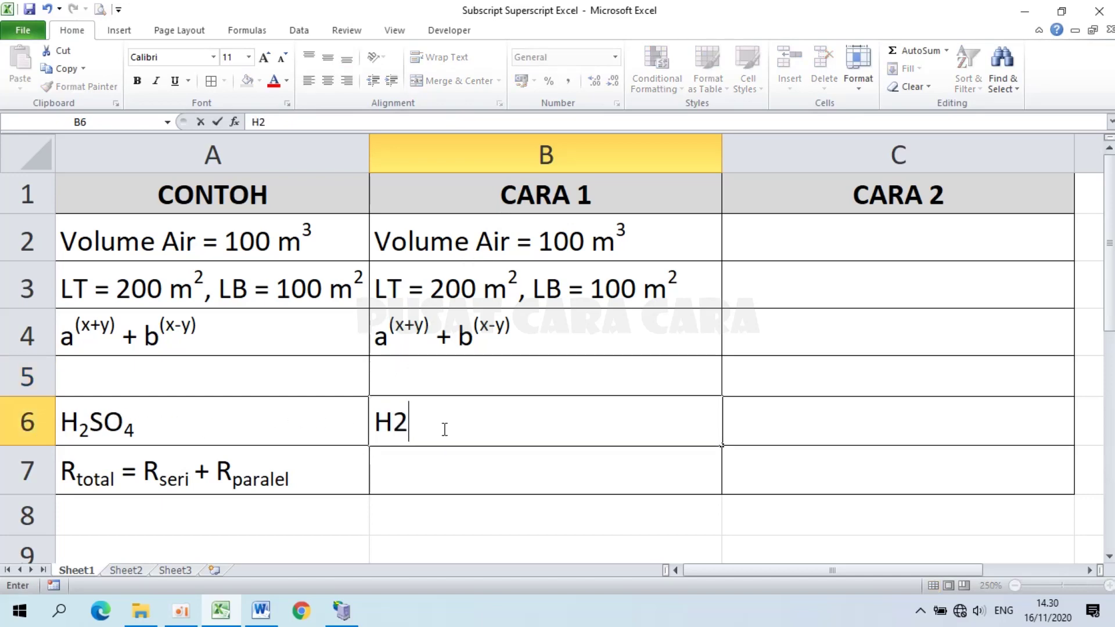
text(SO4)
- Format the 2 after H in cell B6 as subscript
click(393, 424)
drag(394, 423, 409, 423)
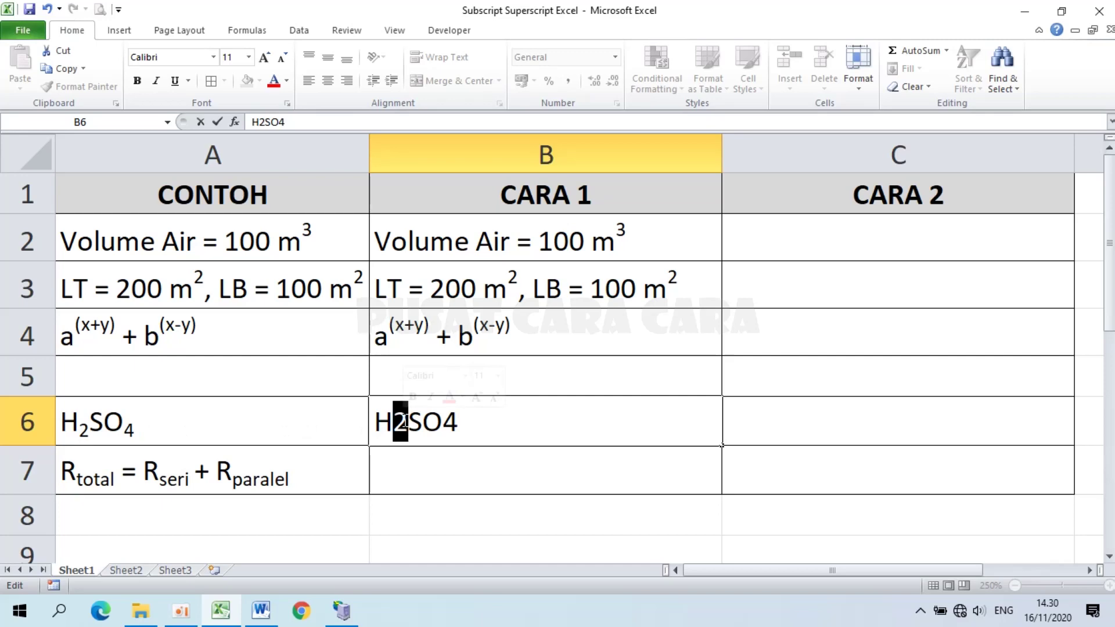
key(ctrl+1)
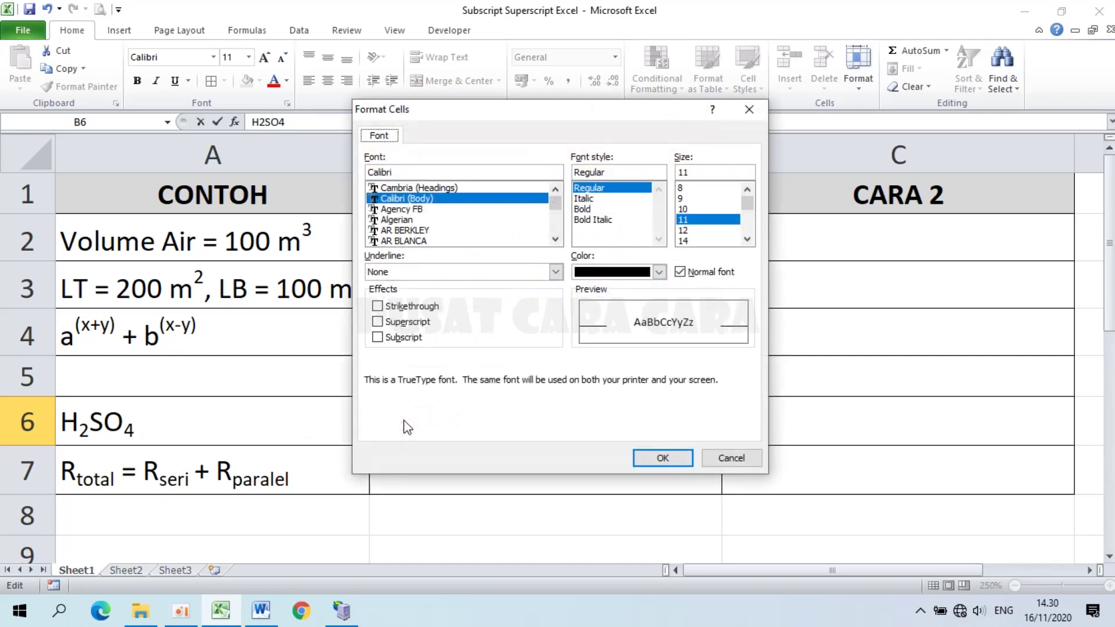
click(377, 338)
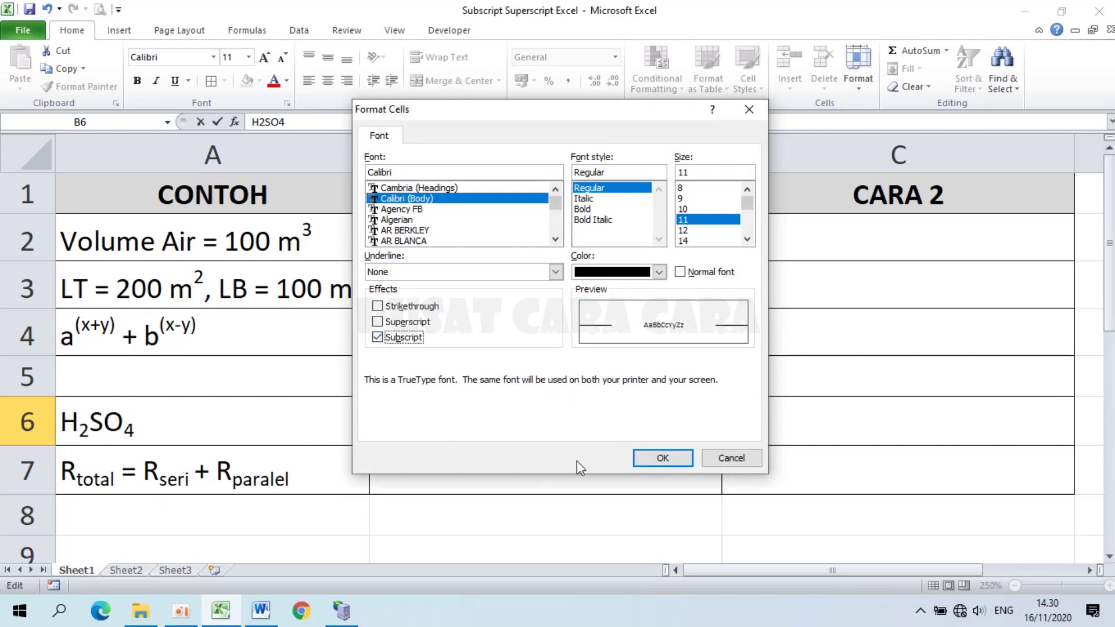
click(662, 458)
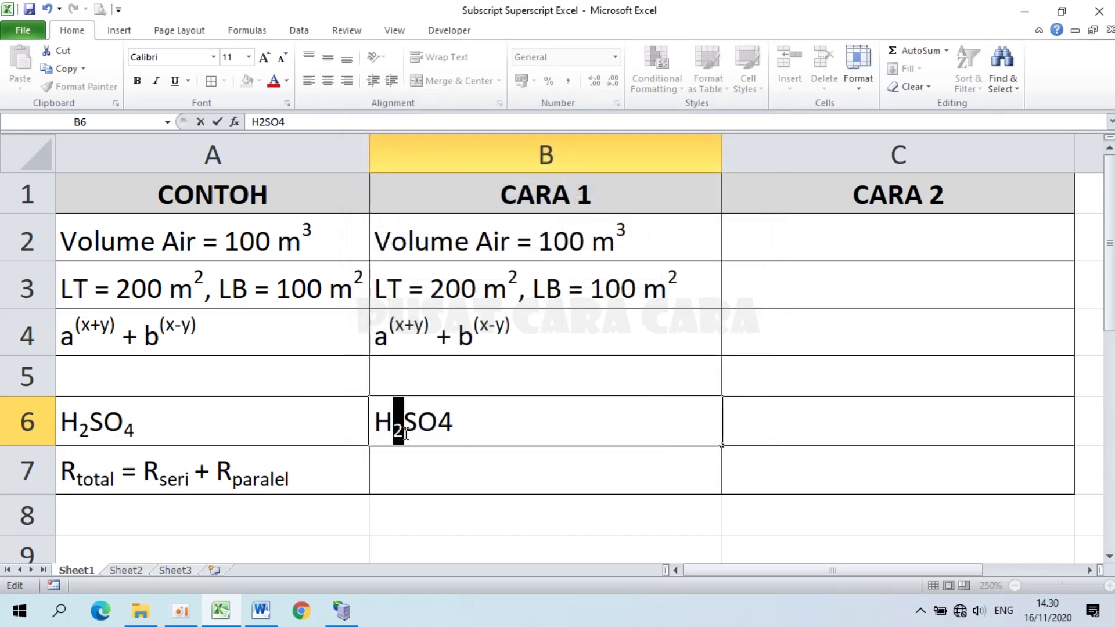
- Format the final 4 in cell B6 as subscript and commit the cell entry
click(437, 422)
key(shift+Right)
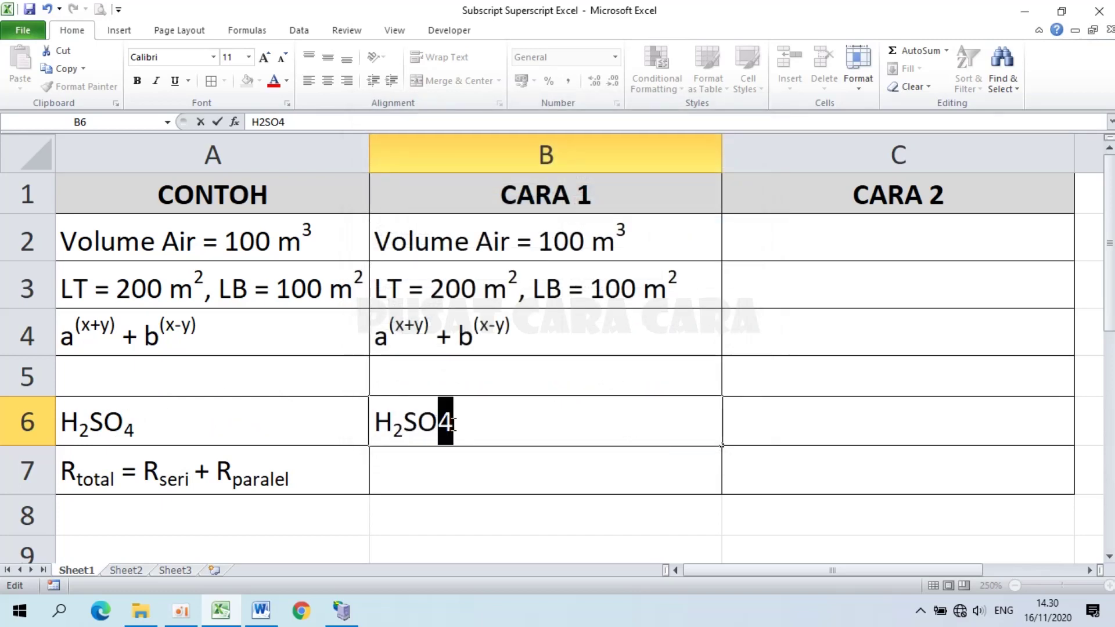
key(ctrl+1)
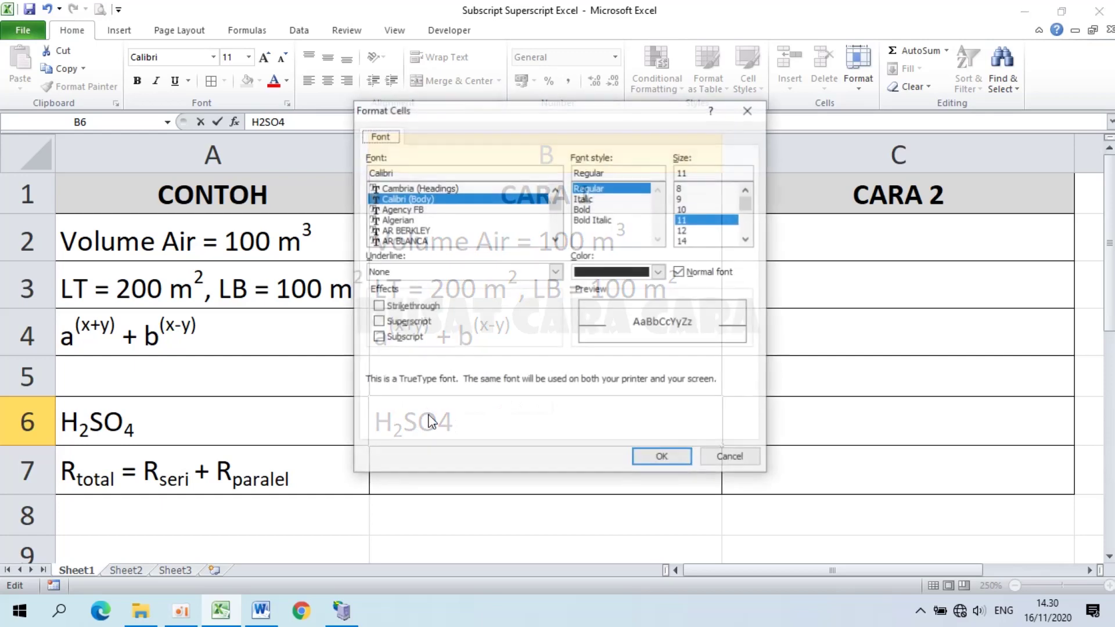
click(386, 338)
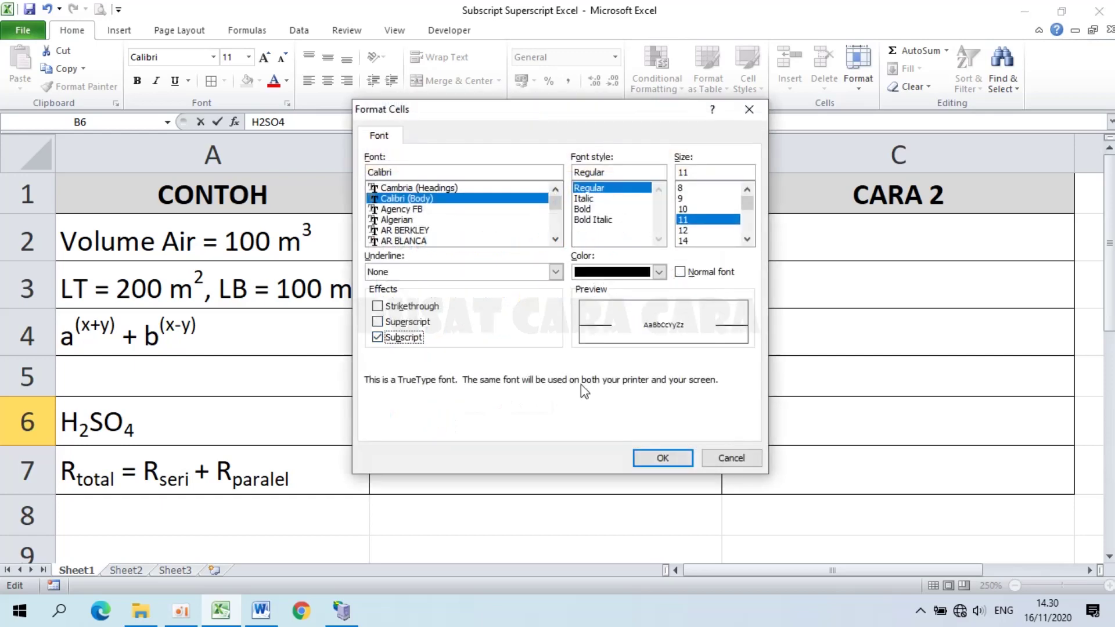
click(662, 458)
click(495, 430)
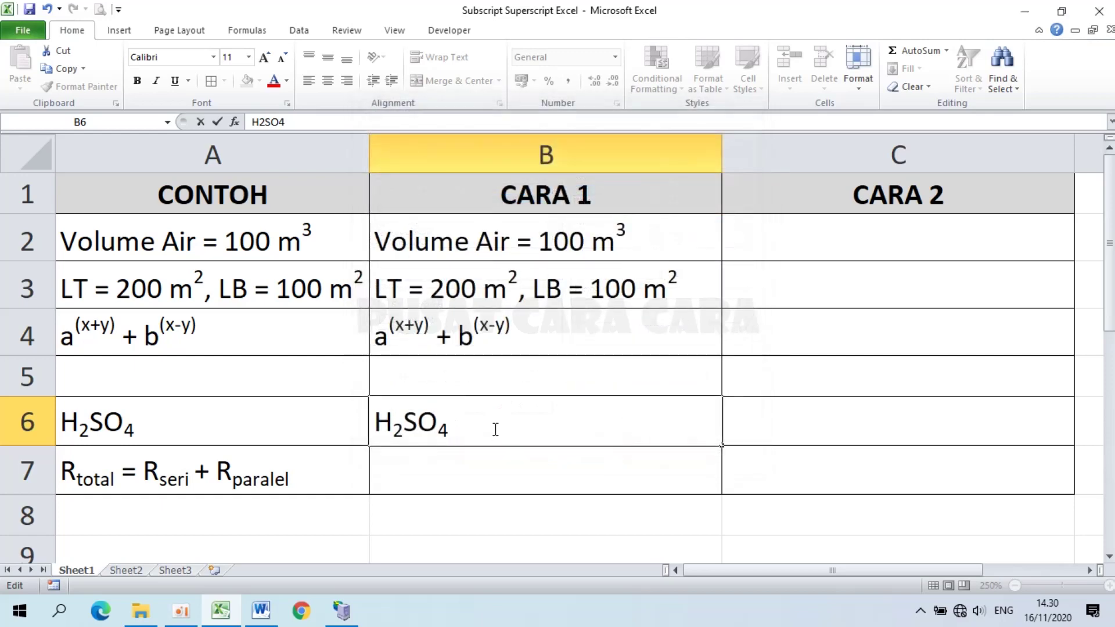
key(Return)
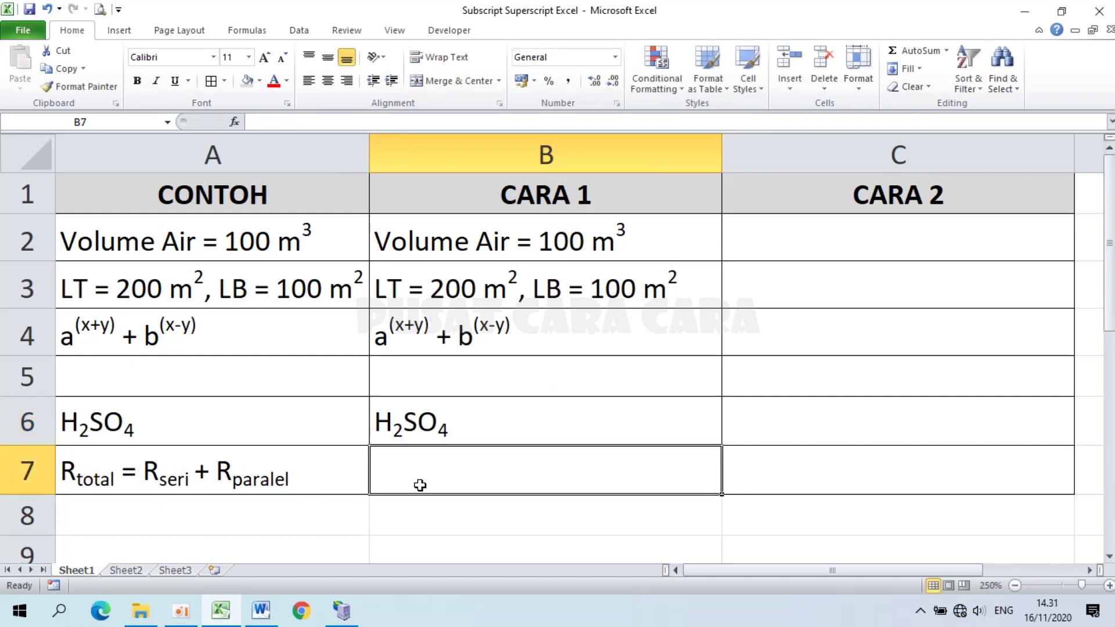
- Fill cell B7 with the text "Rtotal = Rseri + Rparalel"
text(R)
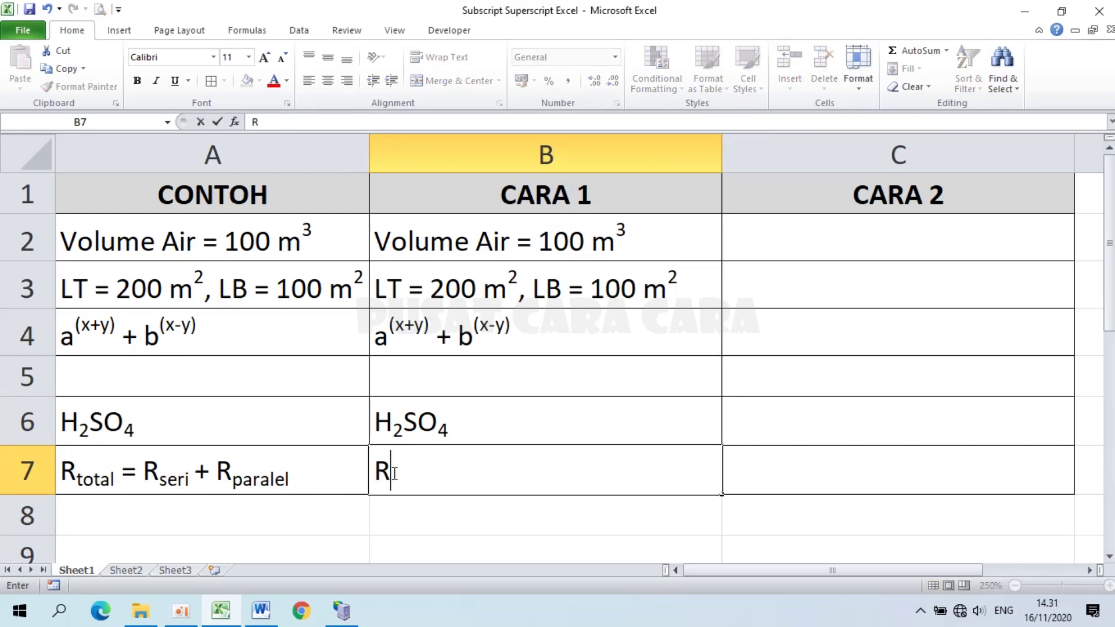
text(total)
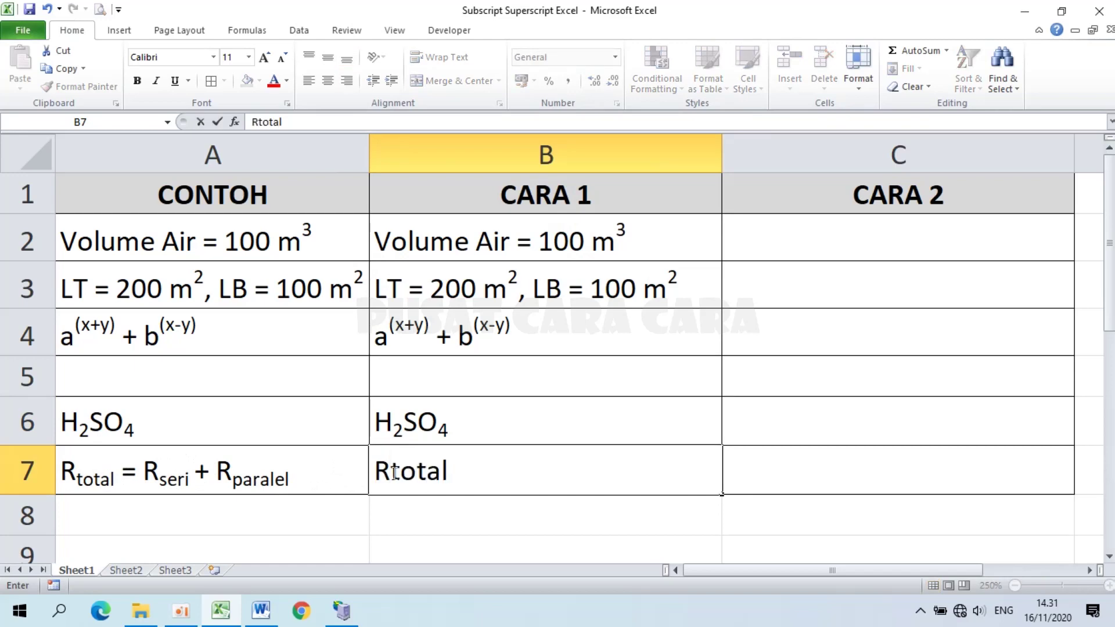
text( = Rseri )
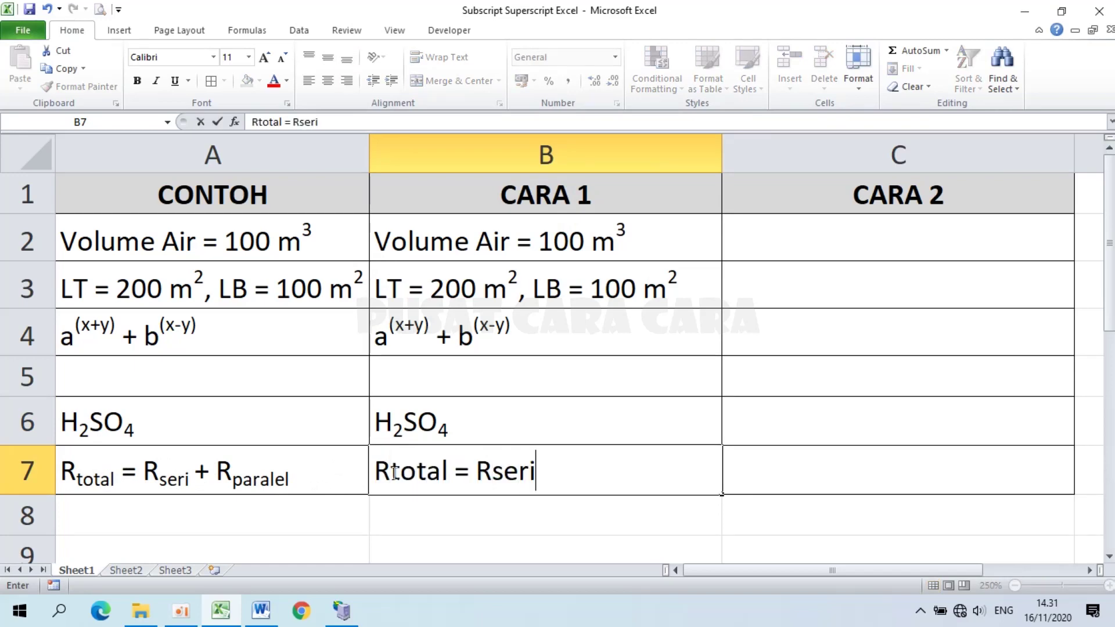
text(+ Rparalel)
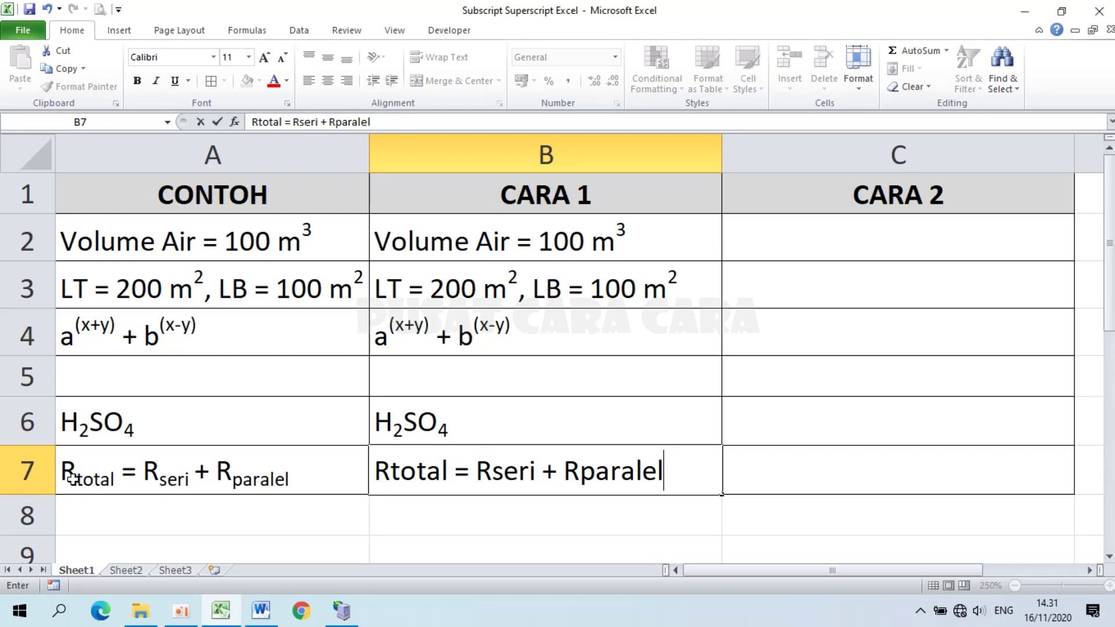
- Format the word "total" after the first R in cell B7 as subscript
click(390, 472)
drag(391, 474, 448, 477)
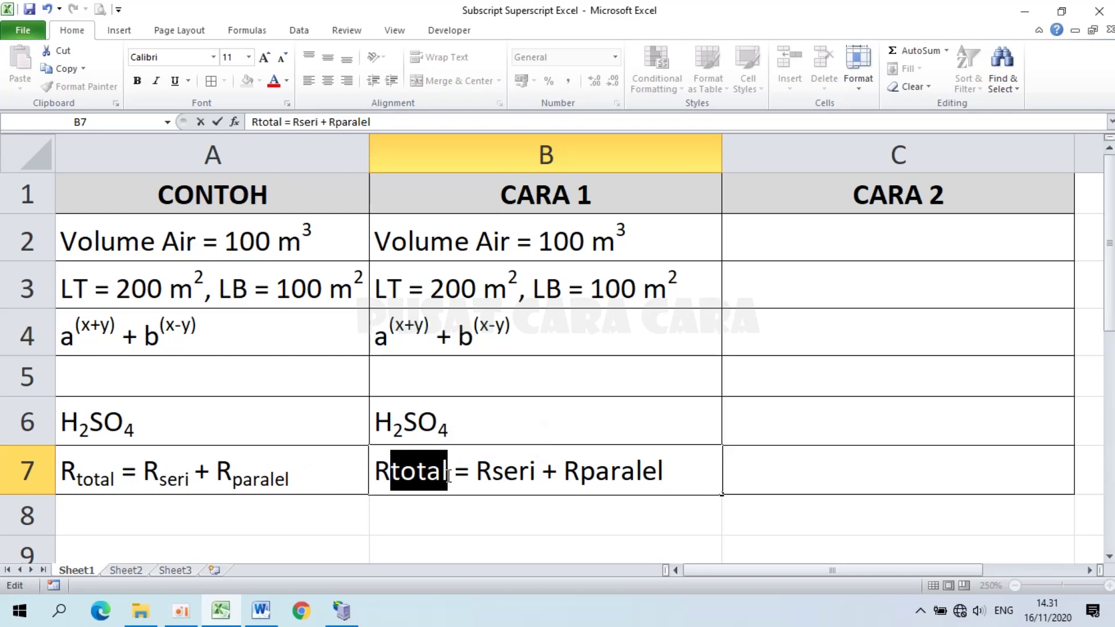
key(ctrl+1)
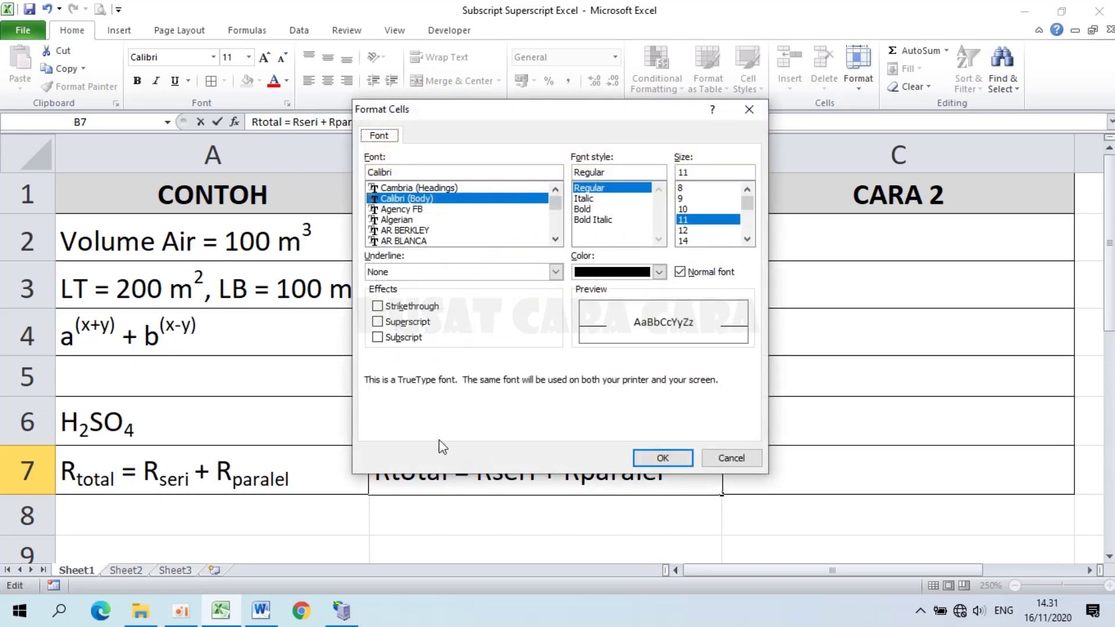
click(378, 337)
click(675, 463)
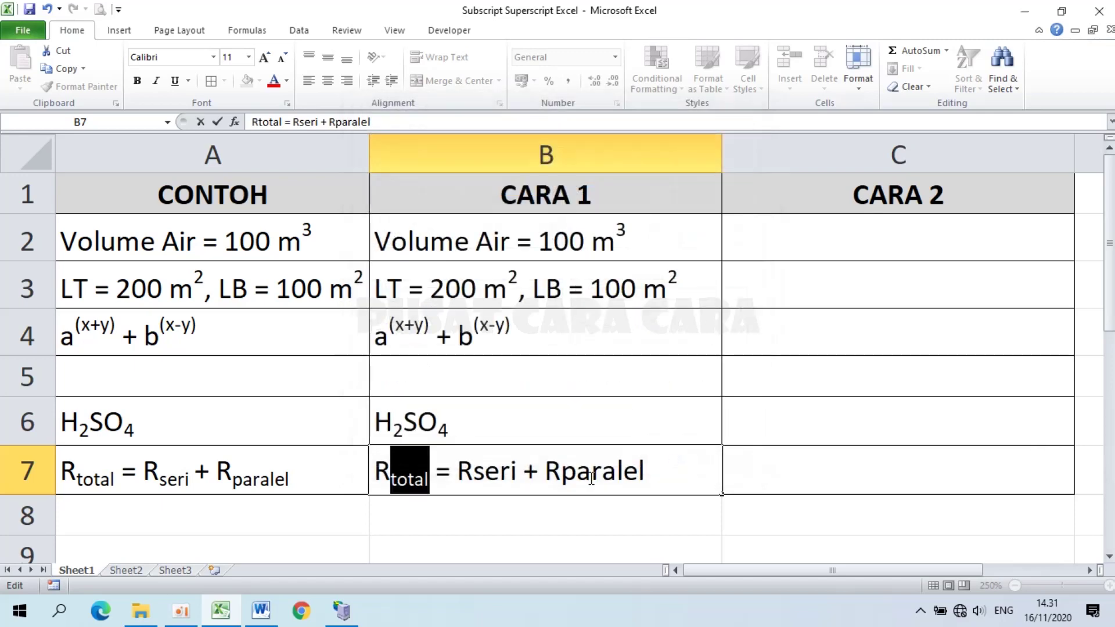
- Format the word "seri" after the second R in cell B7 as subscript
drag(473, 471, 518, 471)
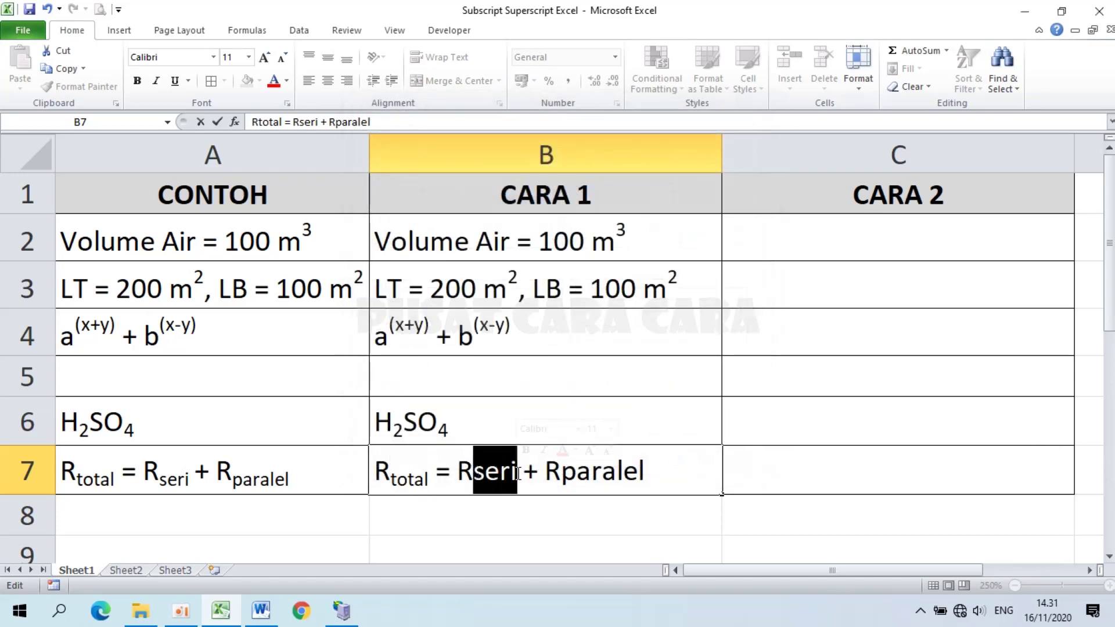
key(ctrl+1)
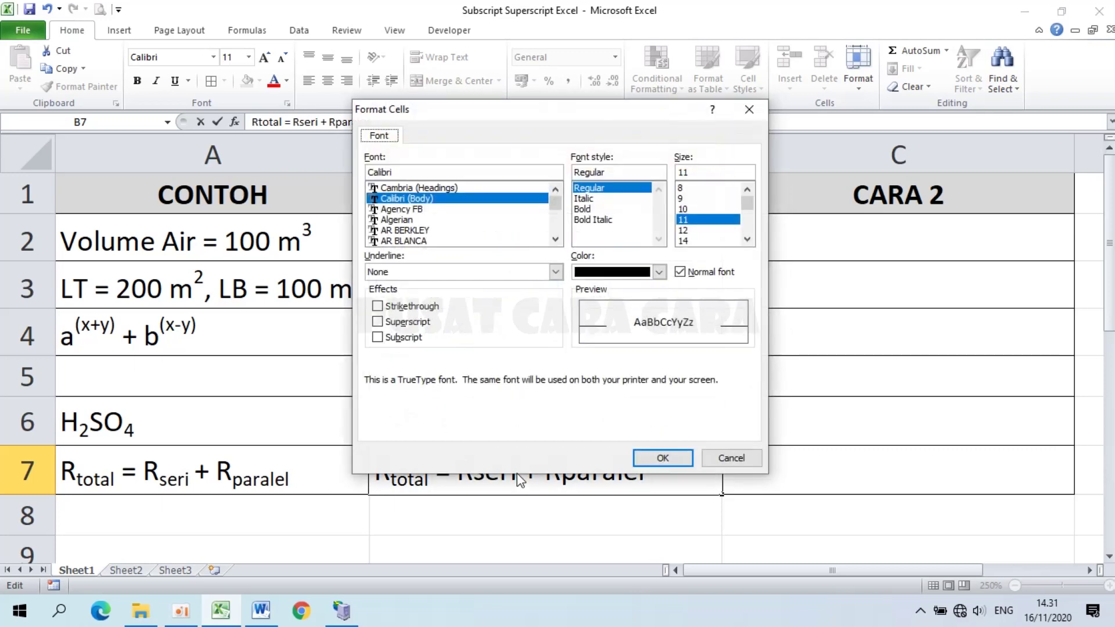
click(395, 341)
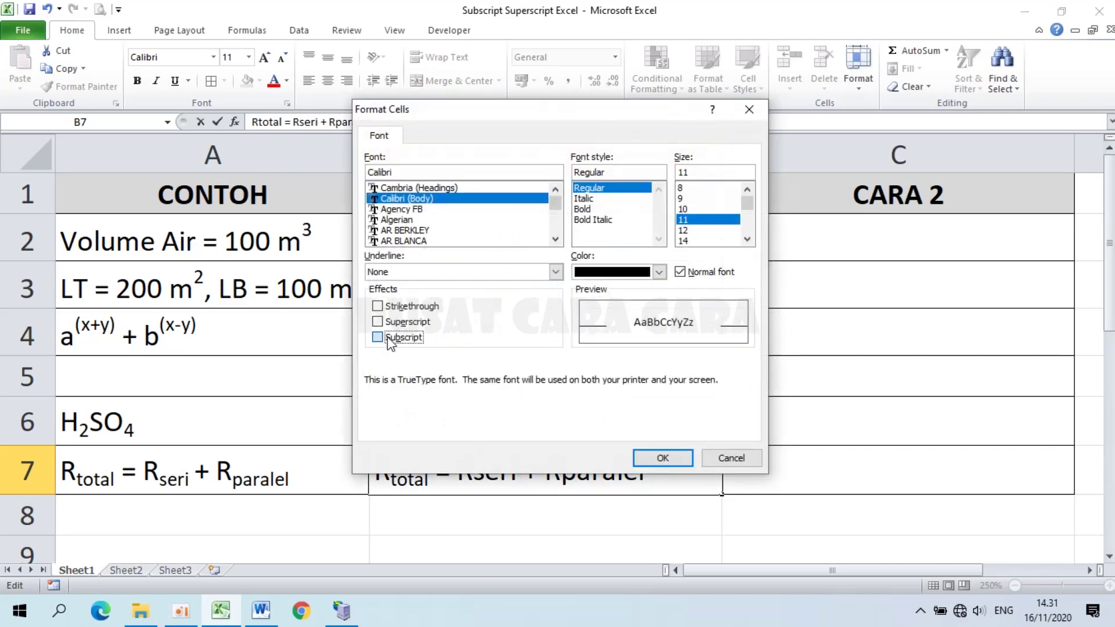
click(663, 458)
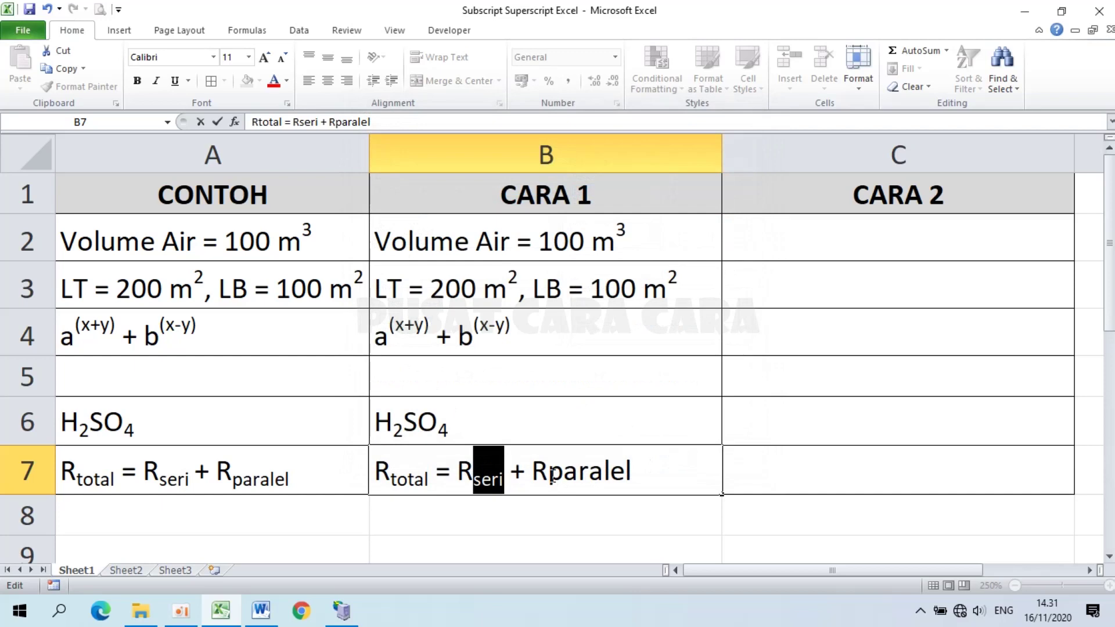
- Format the word "paralel" after the last R in cell B7 as subscript and commit the cell entry
drag(550, 472, 636, 472)
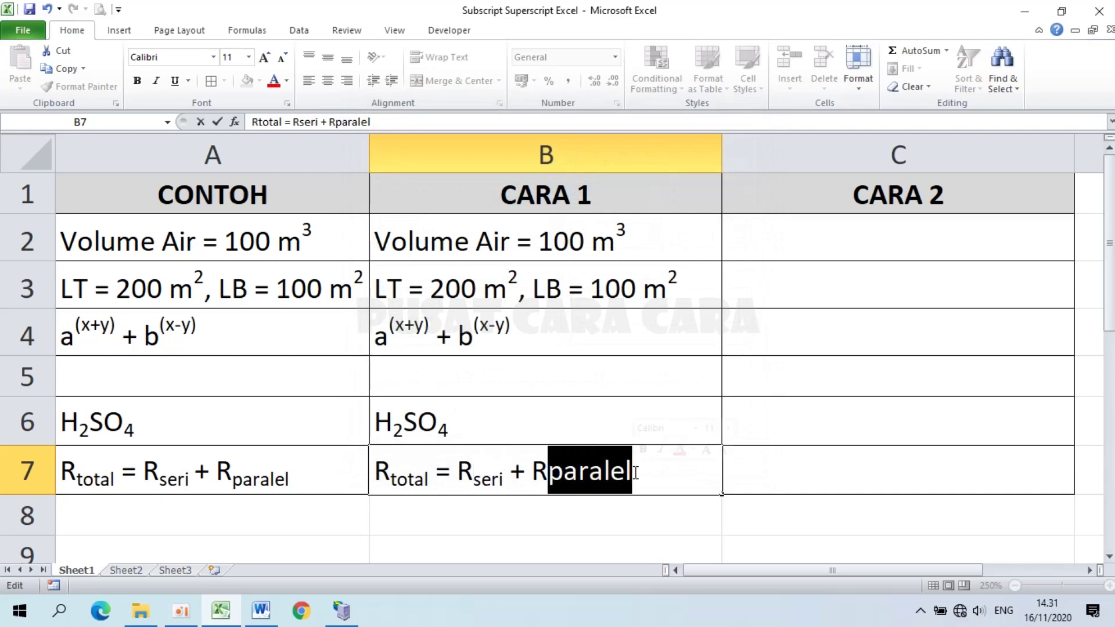
key(ctrl+1)
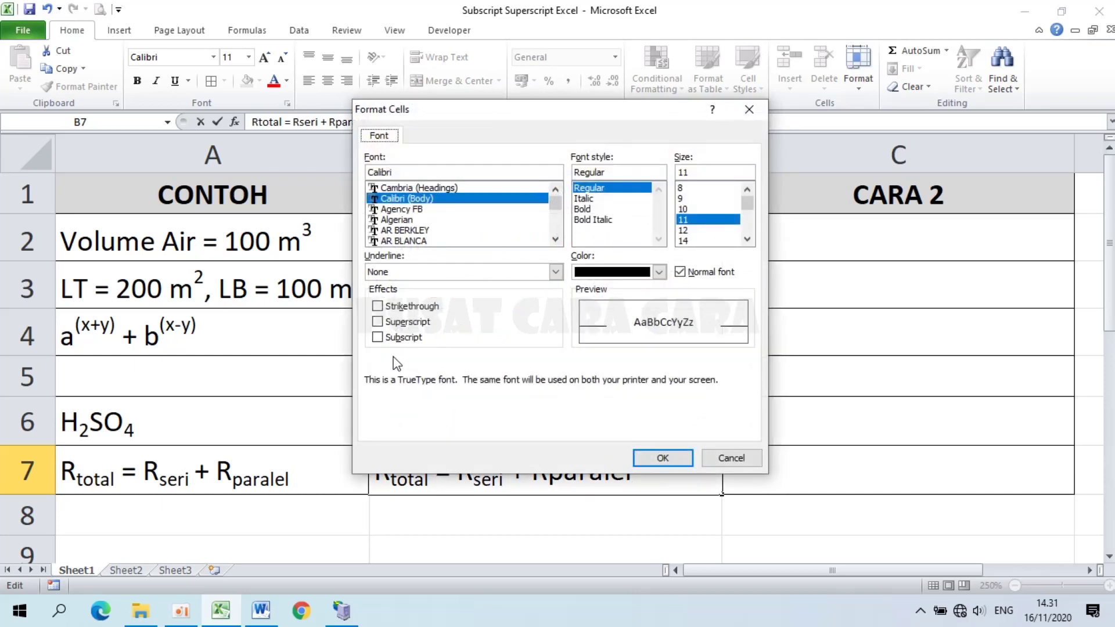
click(378, 338)
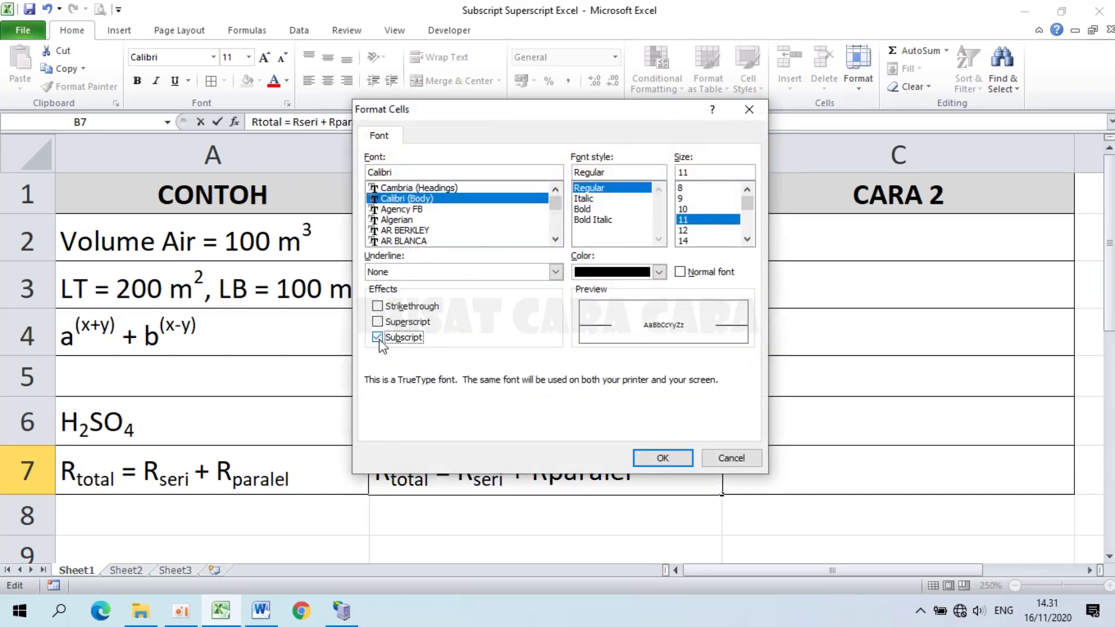
click(658, 454)
key(Return)
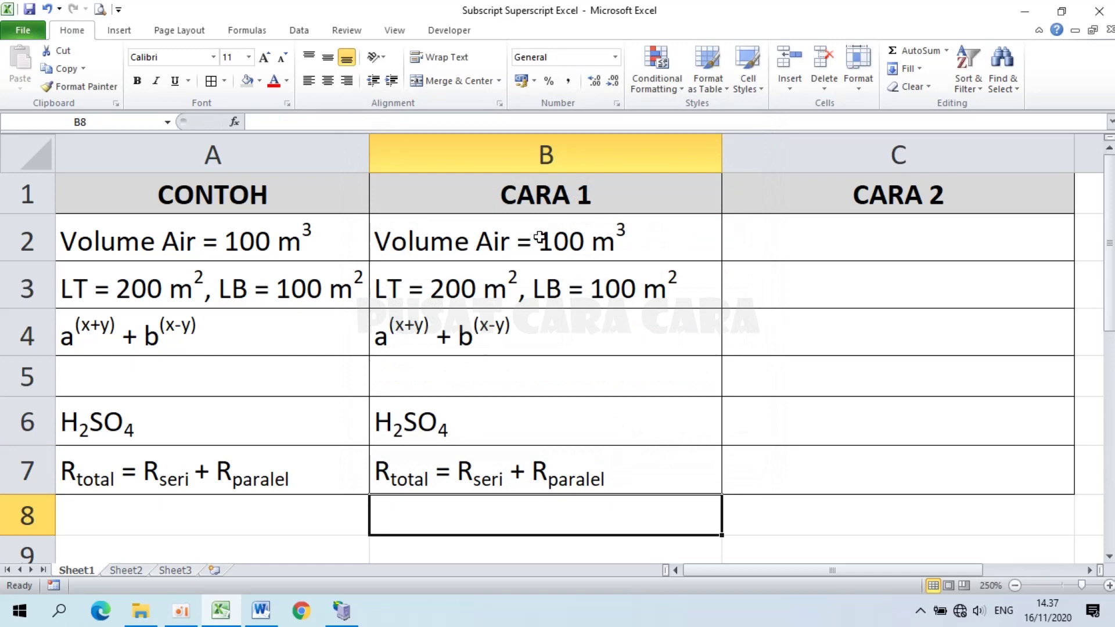
click(539, 192)
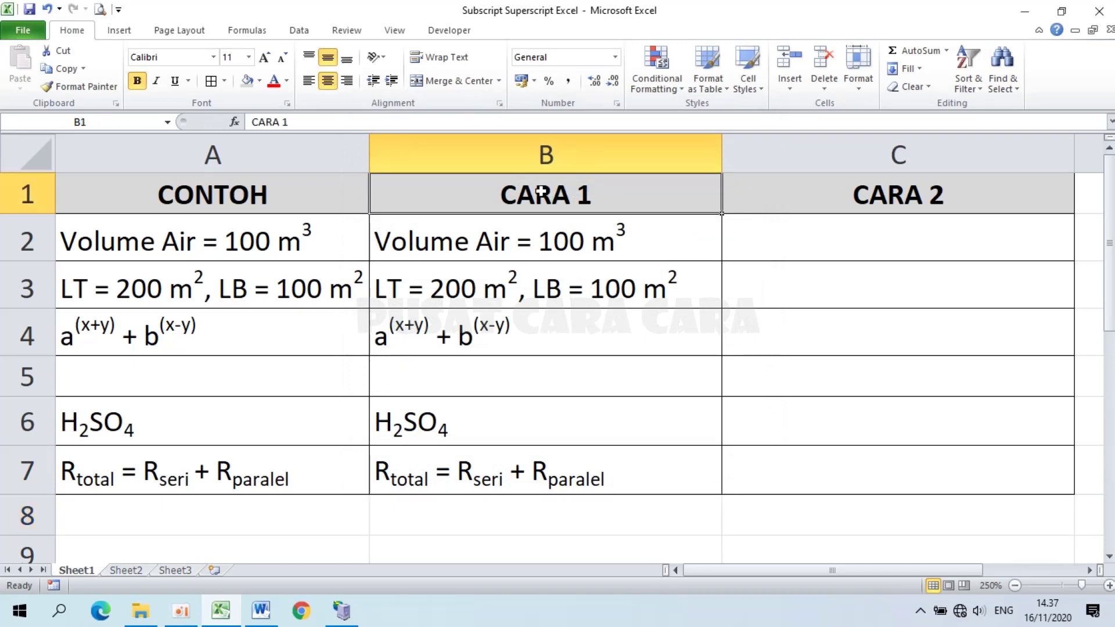
click(384, 249)
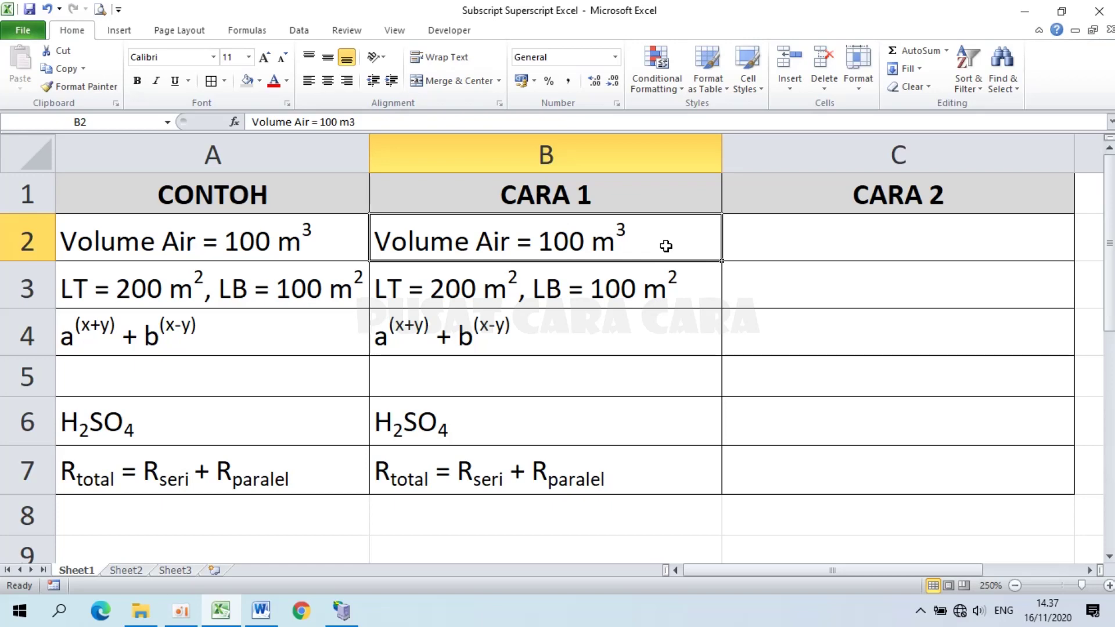
click(810, 241)
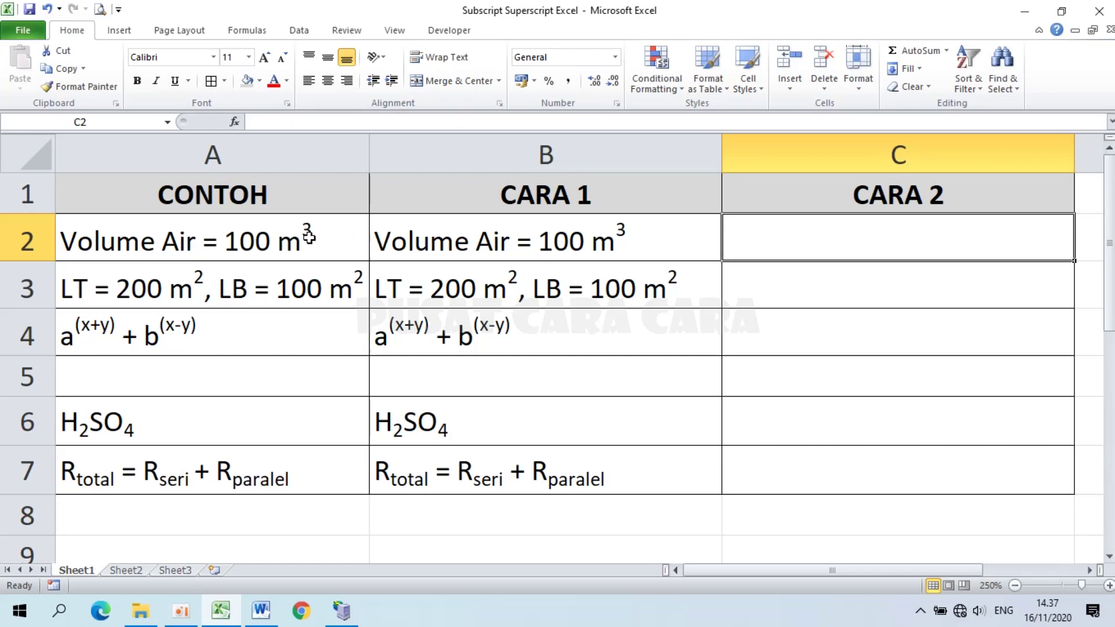
click(265, 242)
- Enter the text "Volume Air = 100 m" in cell C2, keeping the cell in edit mode with the cursor after the m
click(778, 242)
text(Vol)
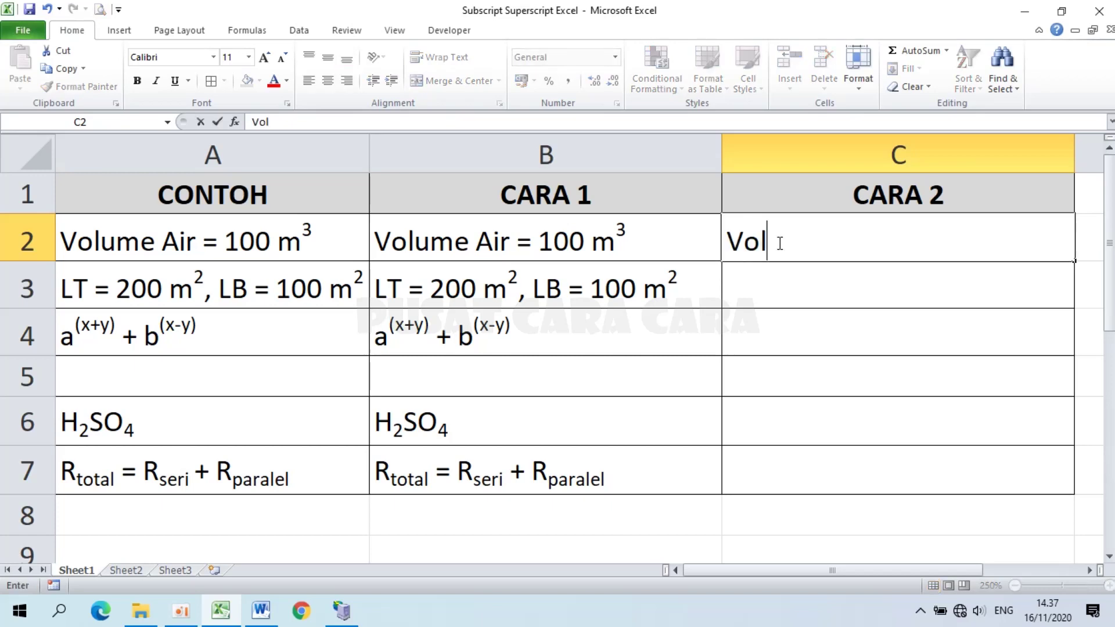
text(ume Air )
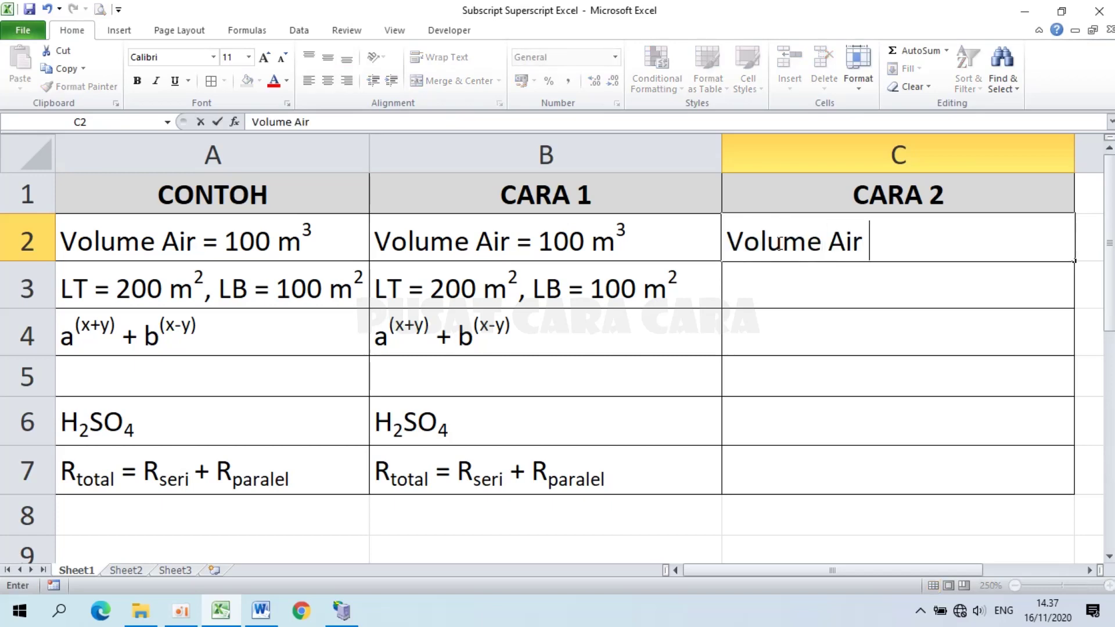
text(= 100 m)
click(970, 238)
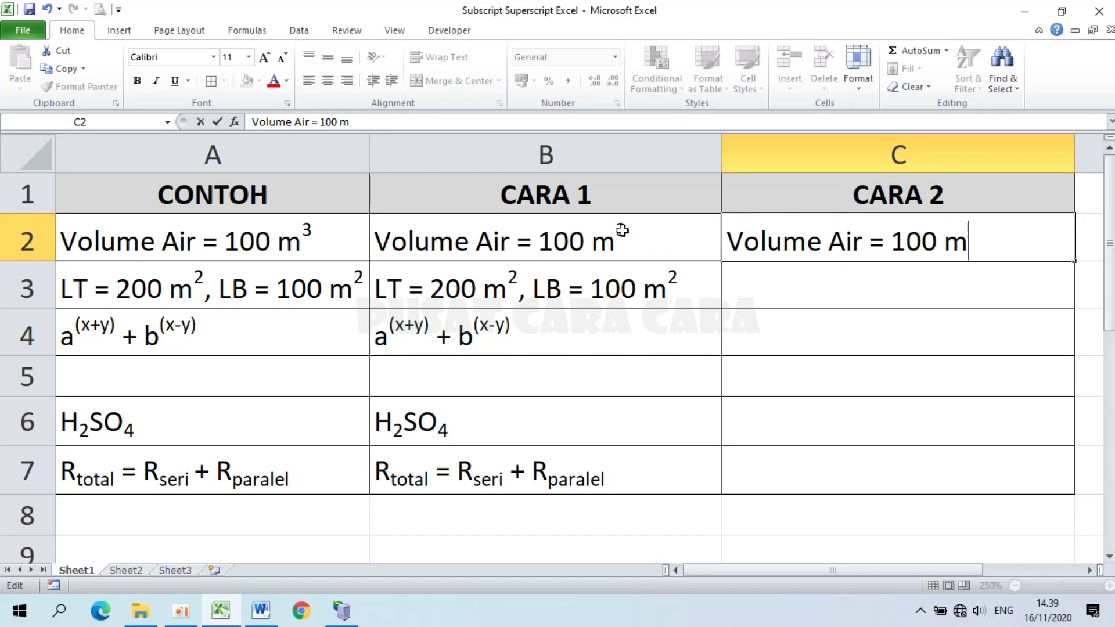
right_click(969, 239)
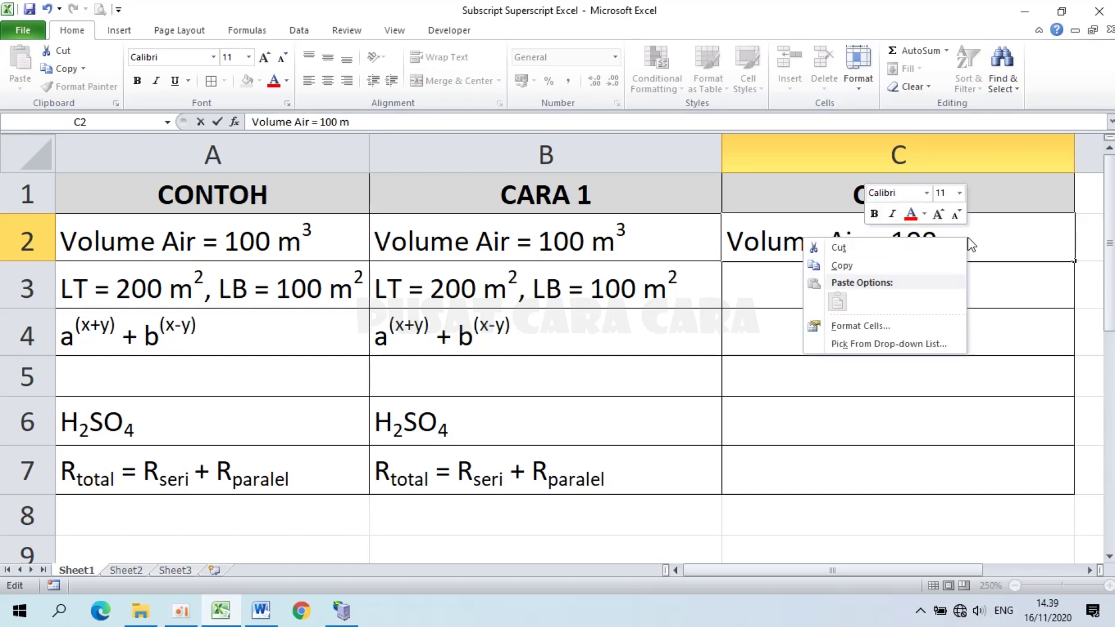
click(908, 323)
click(1095, 134)
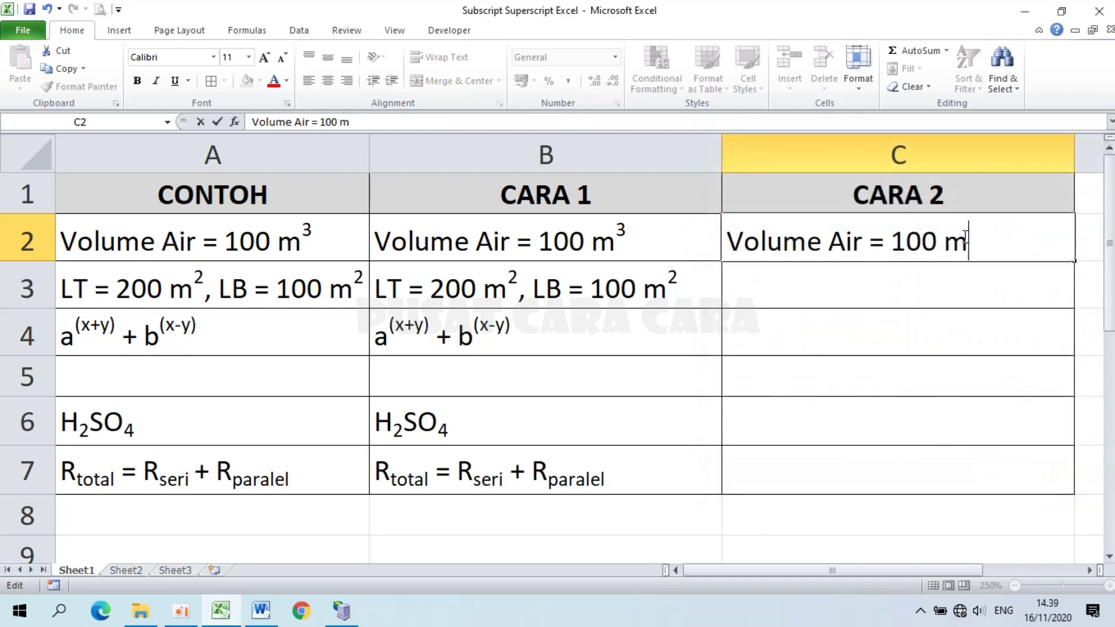
click(858, 83)
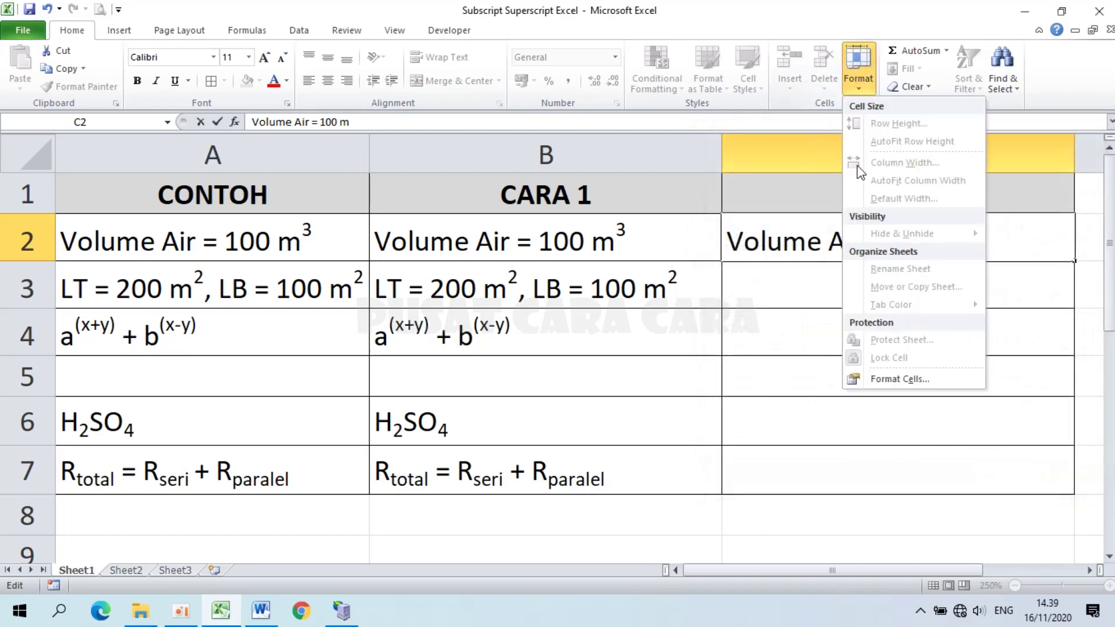
click(899, 379)
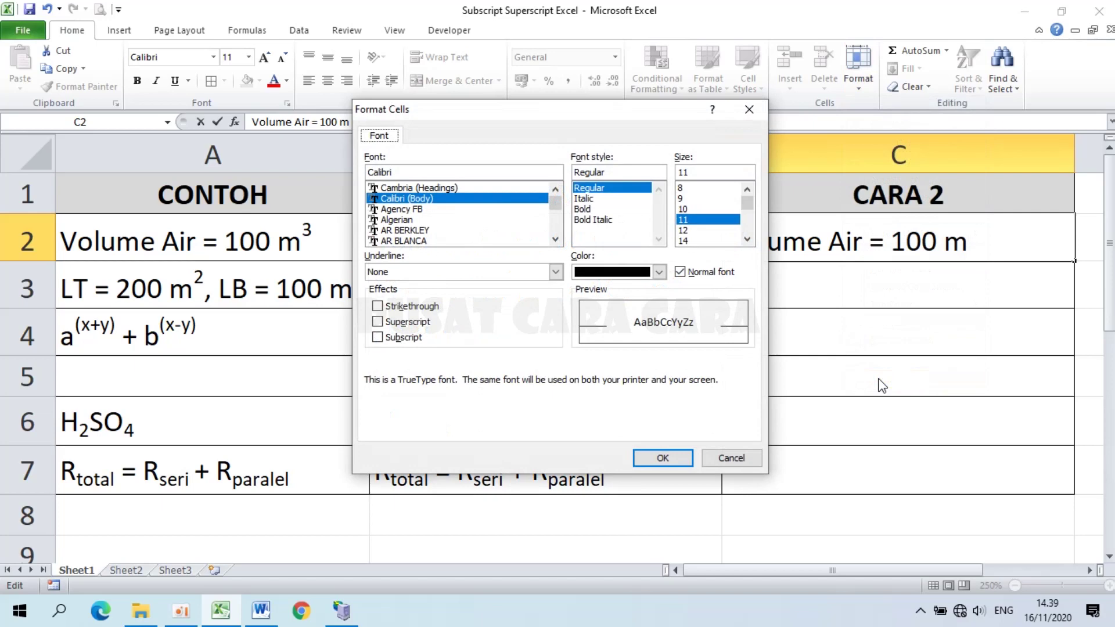
key(Escape)
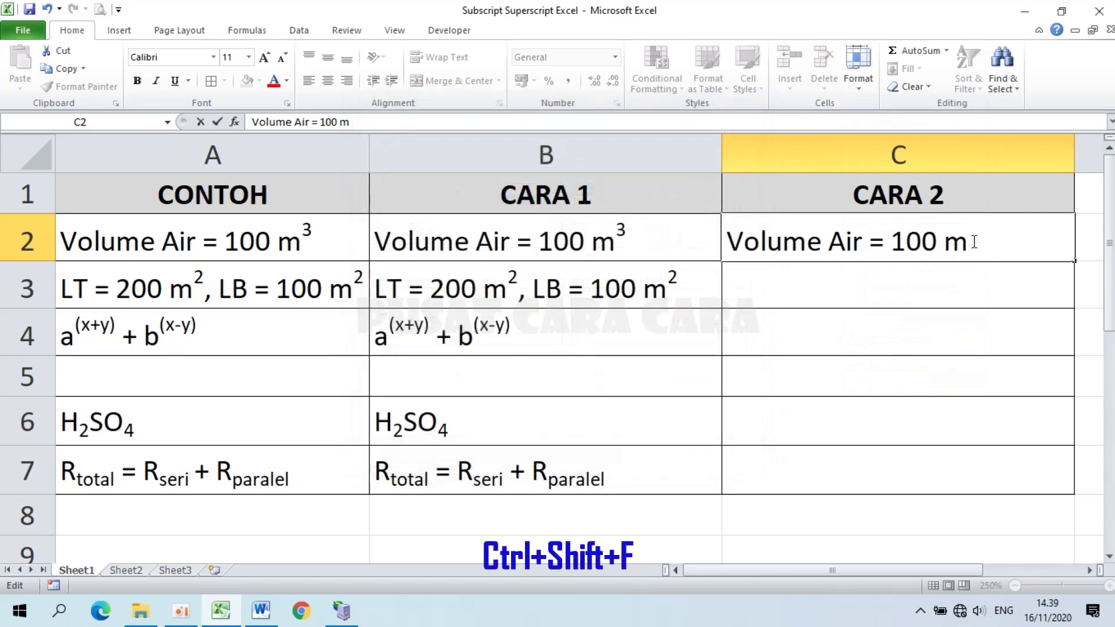
key(ctrl+shift+f)
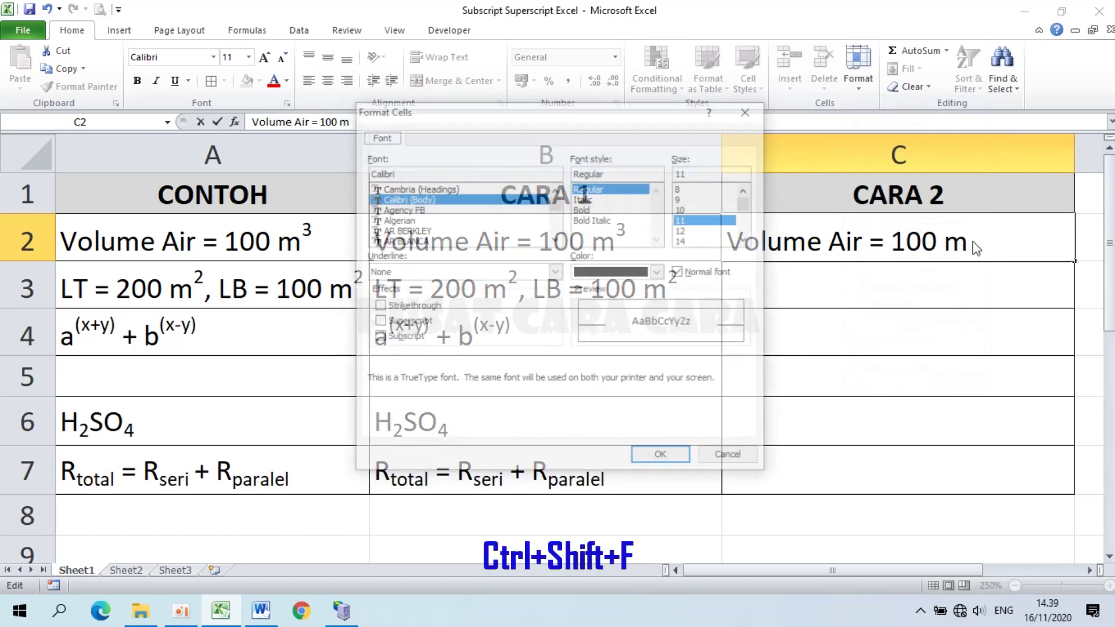
key(Escape)
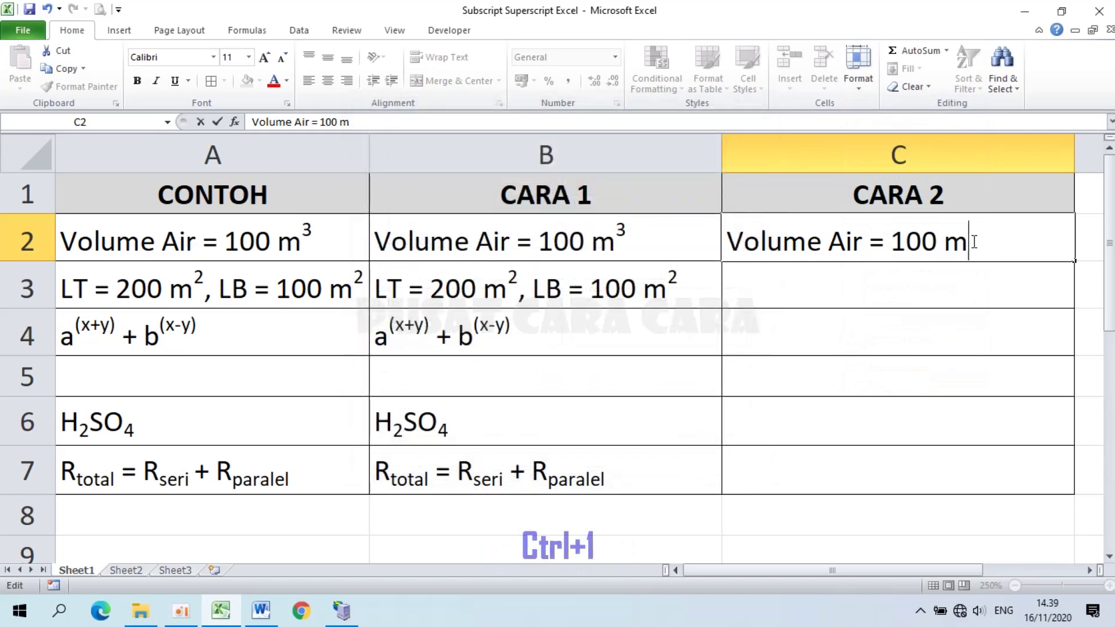
key(ctrl+1)
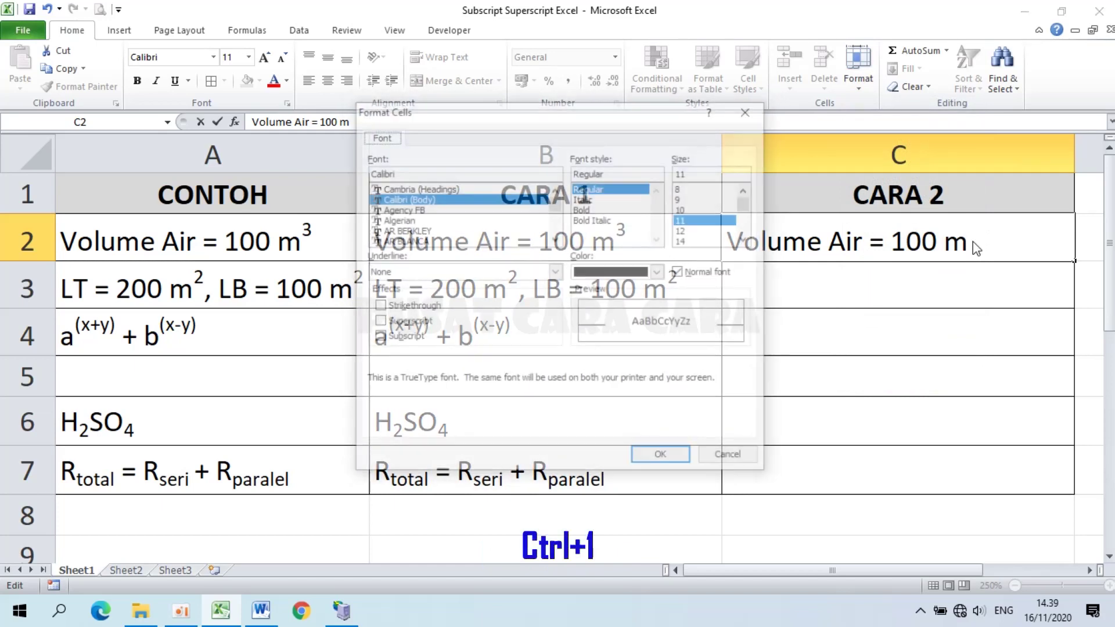
key(Escape)
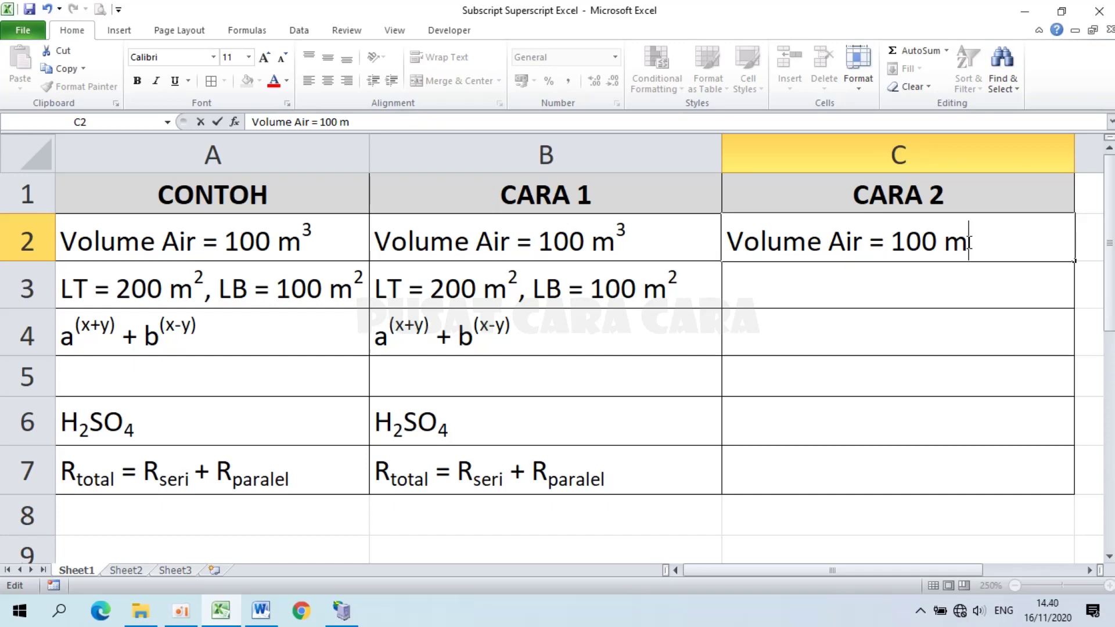
- Turn on the superscript effect at the end of the text in cell C2, add the exponent 3 and commit the entry
key(ctrl+1)
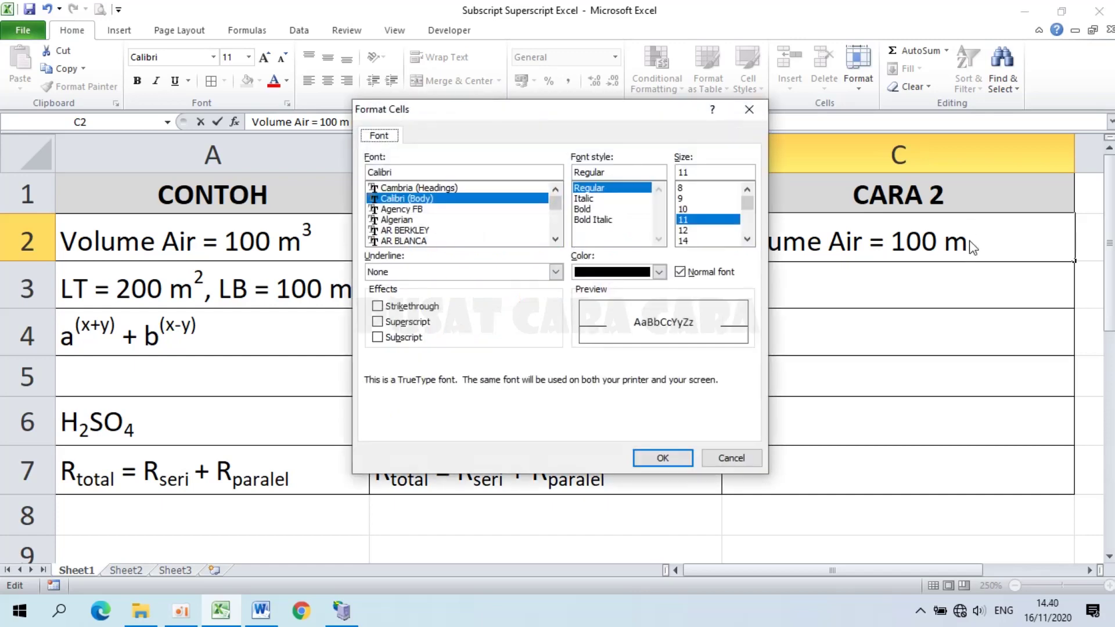
click(377, 323)
click(661, 458)
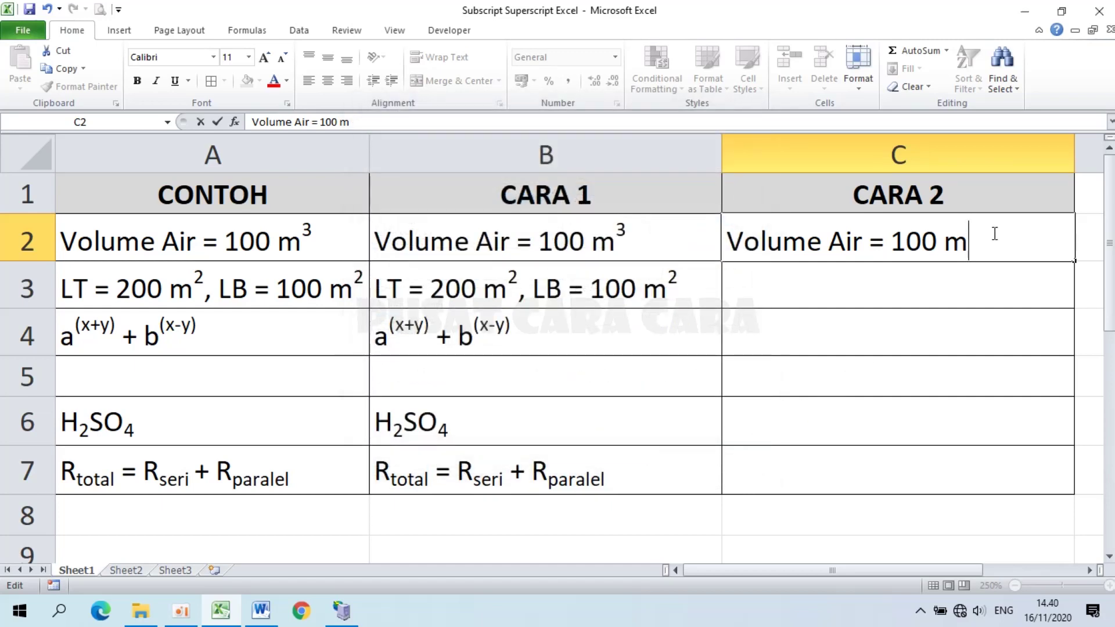
text(3)
key(Return)
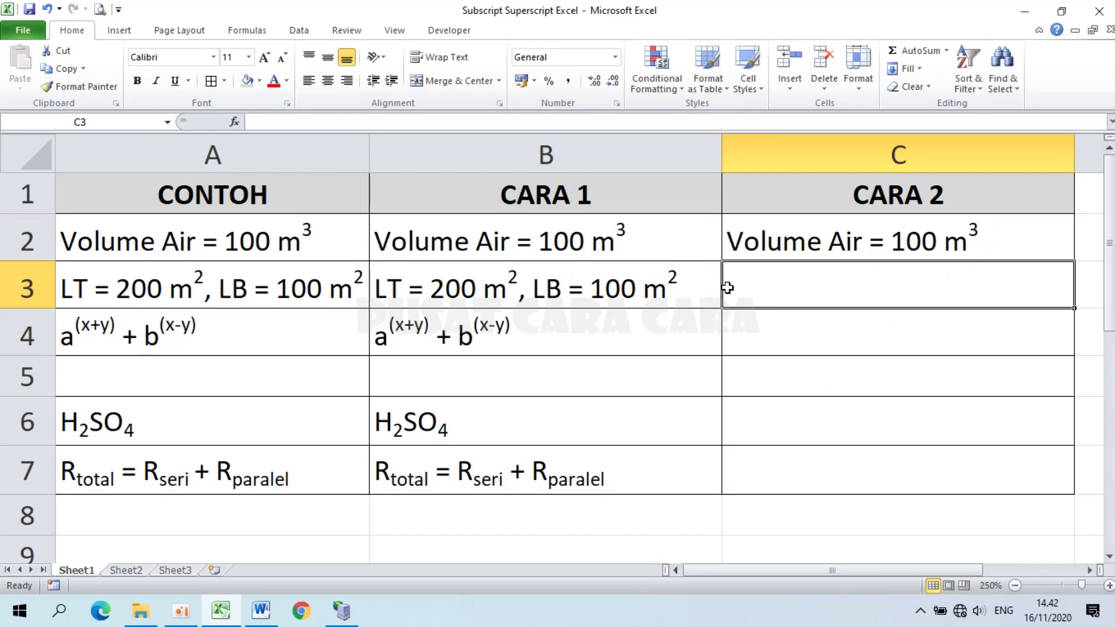
- Begin cell C3 with the text "LT = 200 m", leaving the cell in entry mode
text(LT )
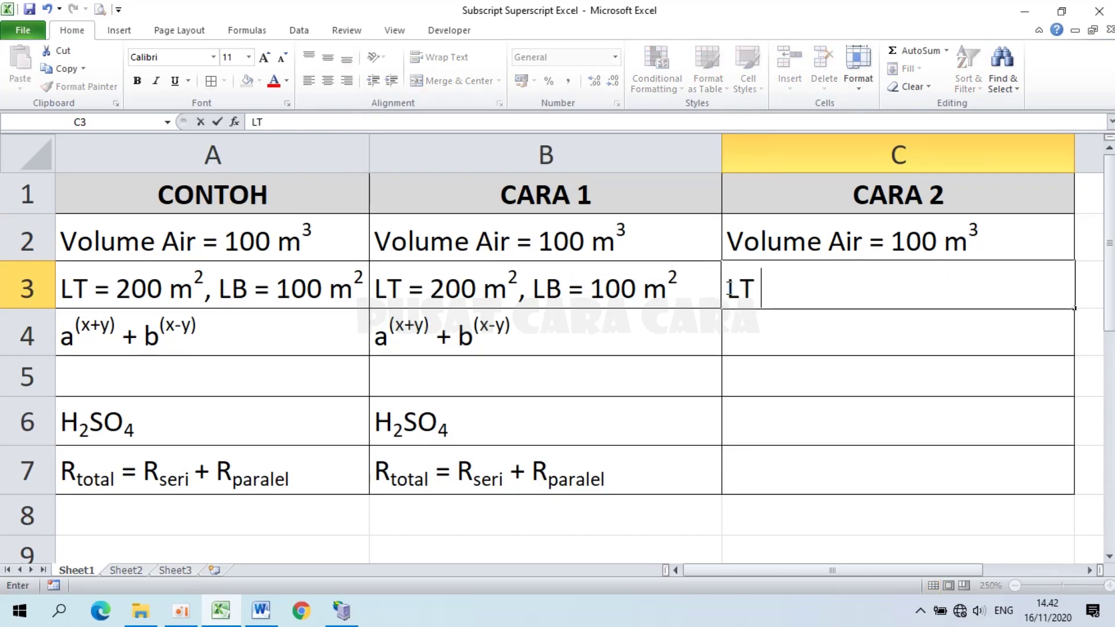
text(= 200 )
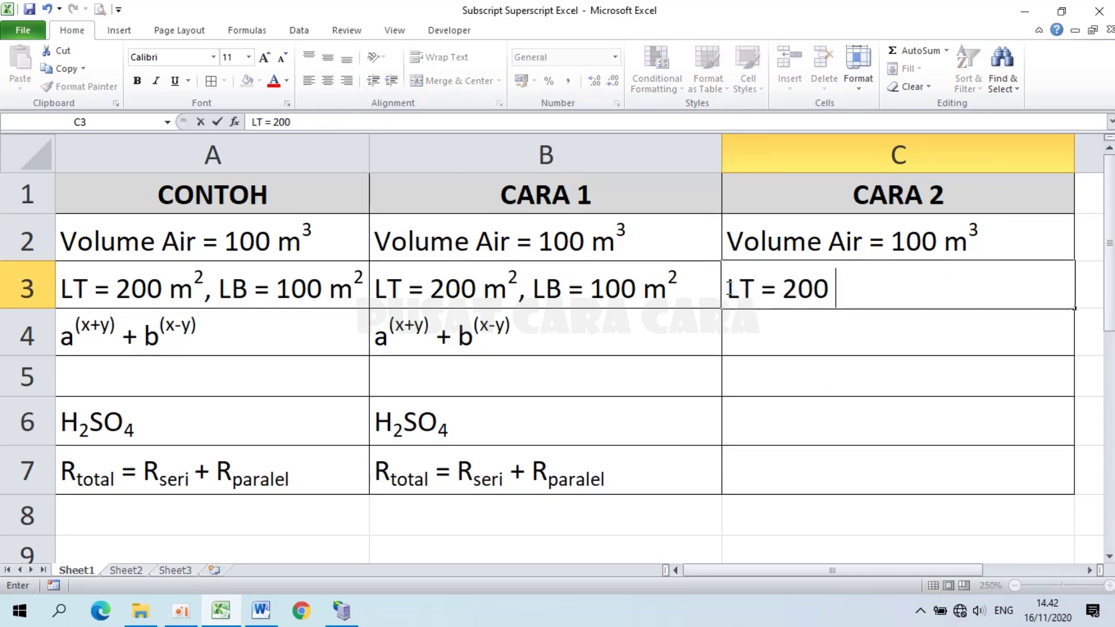
text(m)
- Turn on the superscript effect after the m in cell C3 and add the exponent 2
key(ctrl+1)
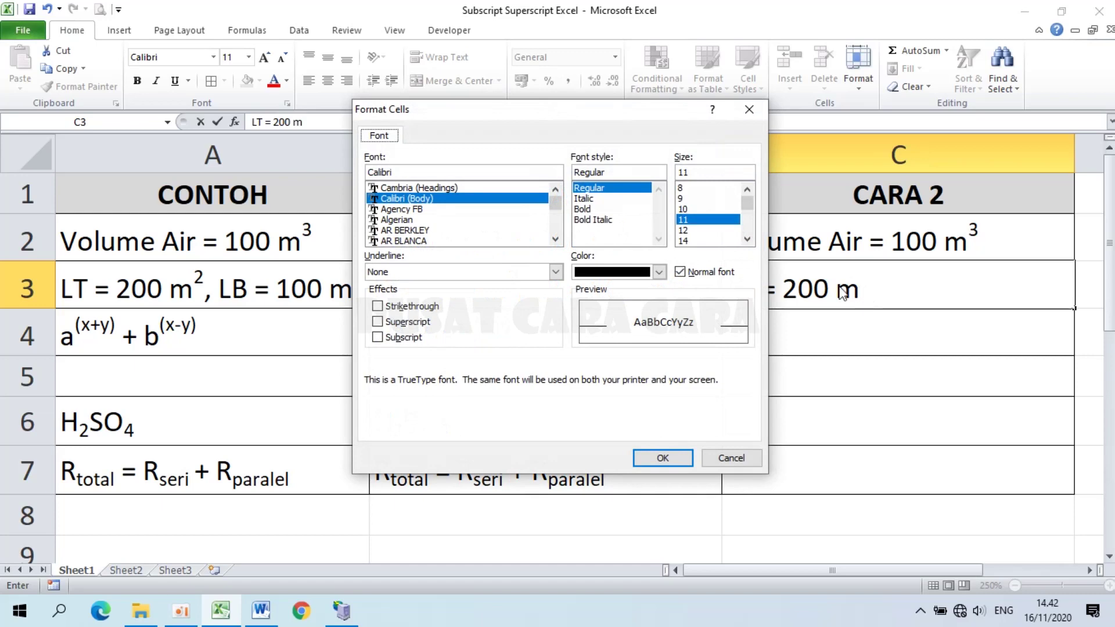
click(377, 322)
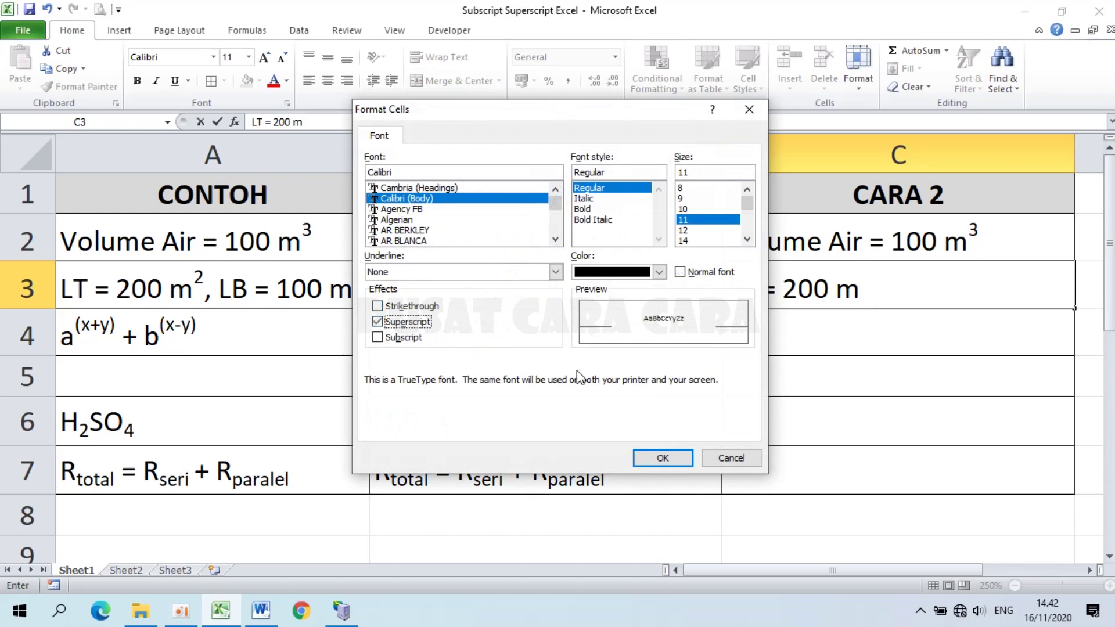
click(655, 458)
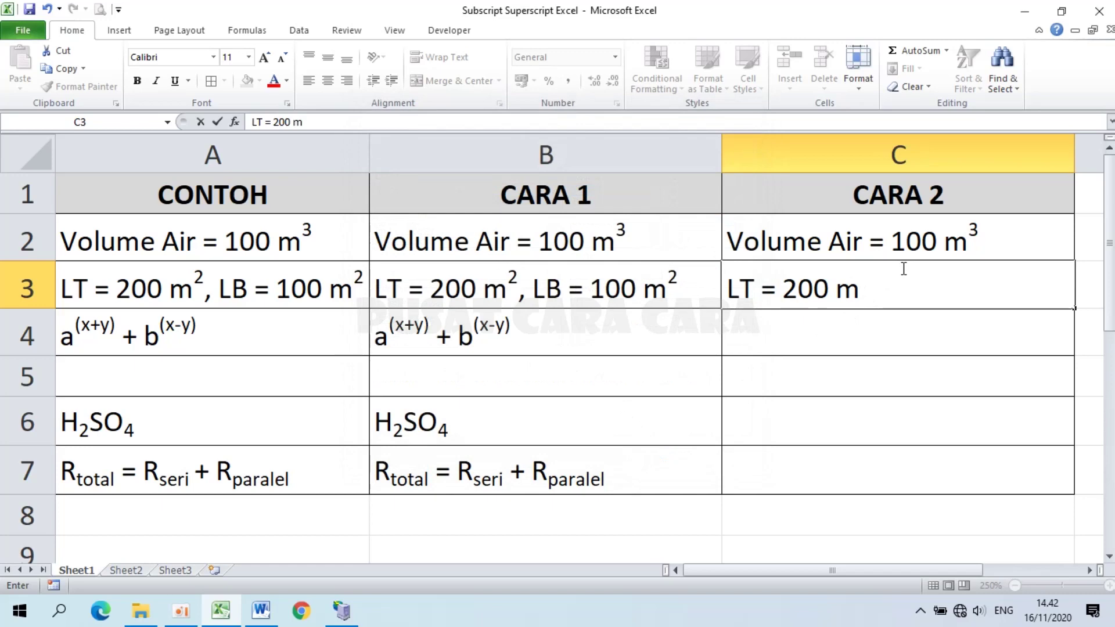
text(2)
text(, L)
text(B =)
key(BackSpace)
key(BackSpace)
key(BackSpace)
key(BackSpace)
key(BackSpace)
key(BackSpace)
- Turn off the superscript effect after the exponent in cell C3 and continue the entry with ", LB = 100 m"
key(ctrl+1)
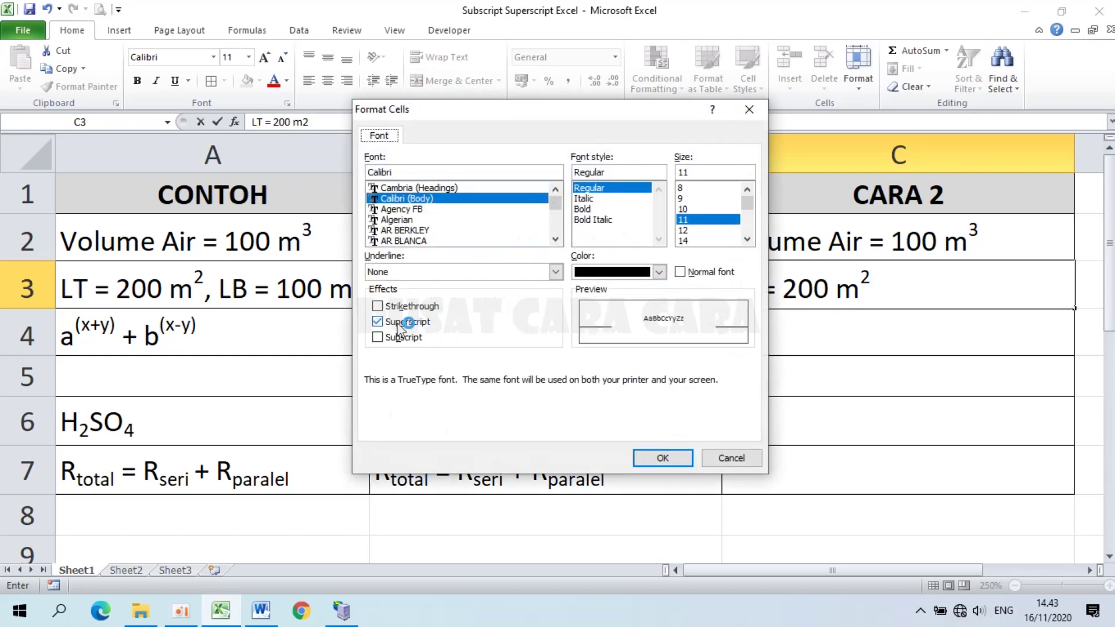
click(377, 322)
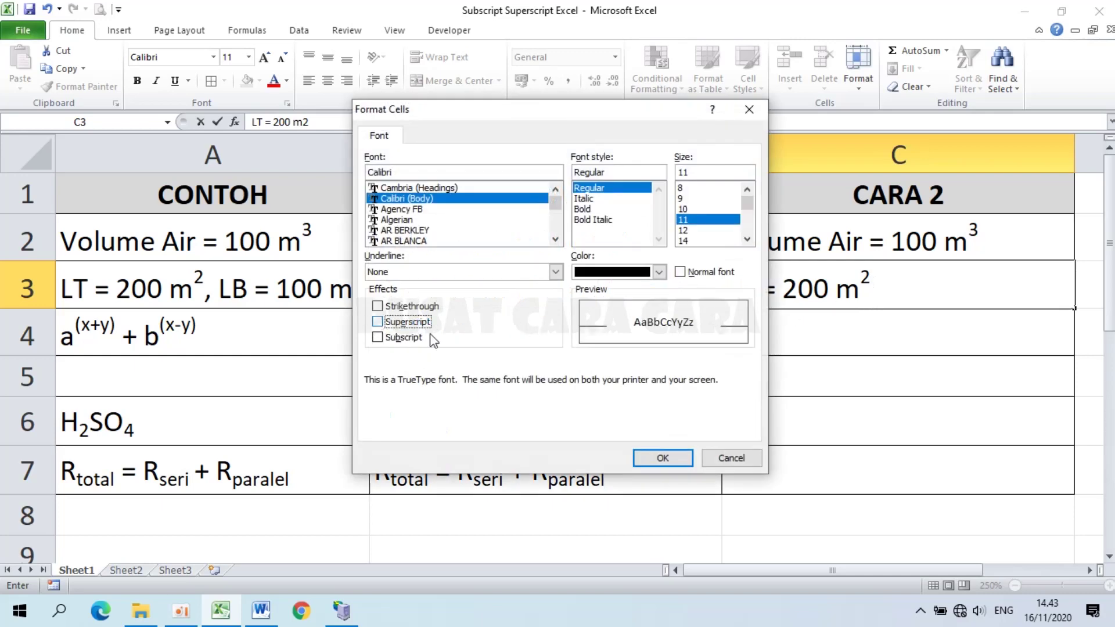
click(663, 458)
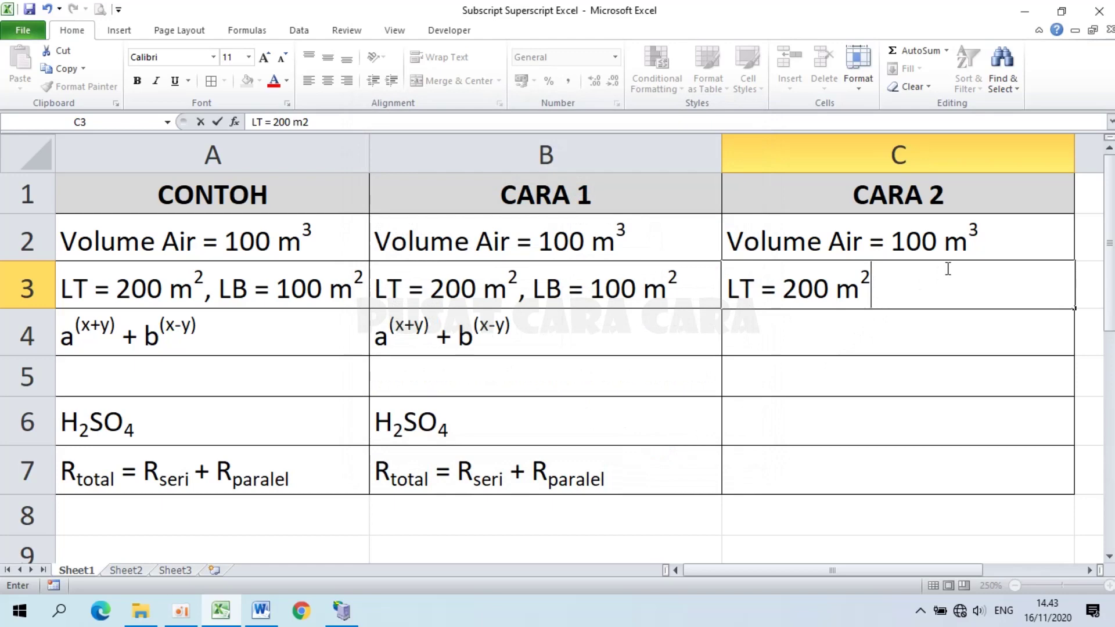
text(, LB)
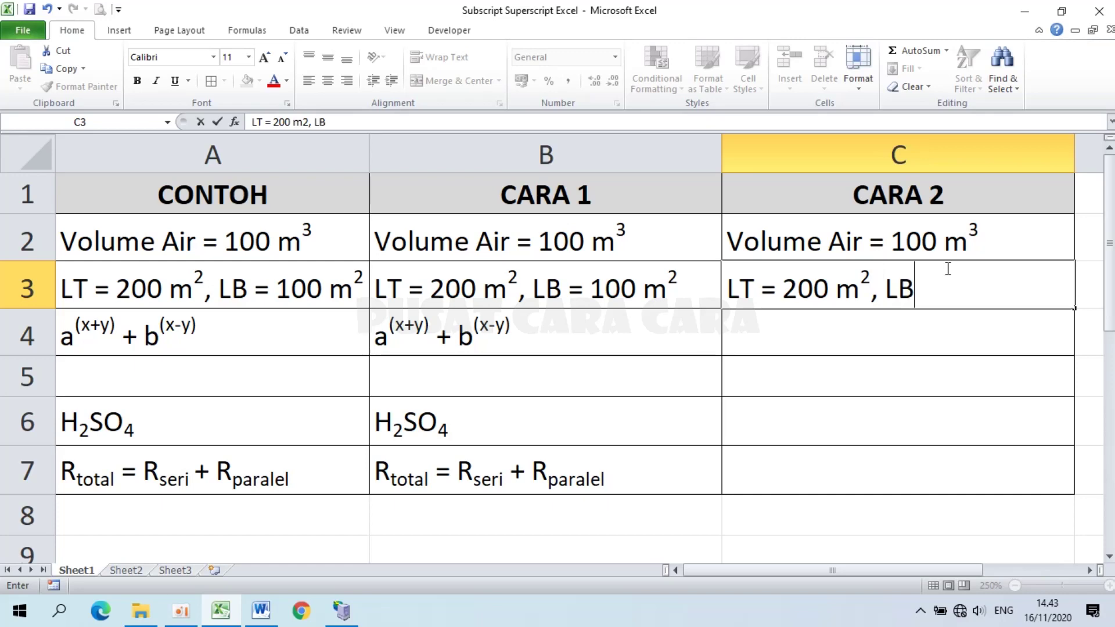
text( = 100 m)
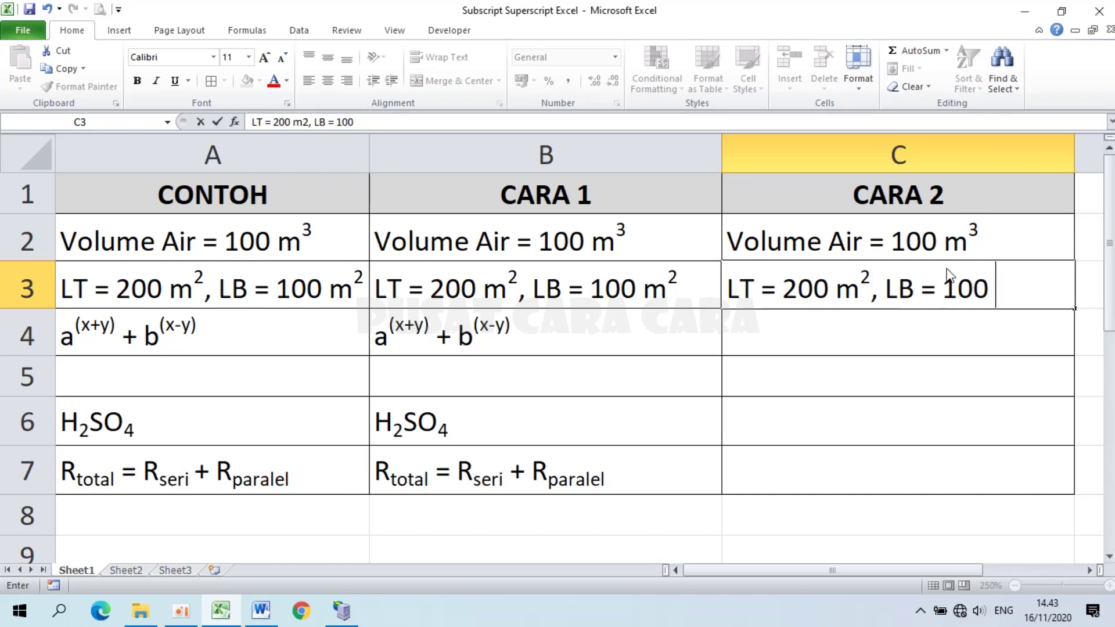
- Turn on the superscript effect after the last m in cell C3, add the exponent 2 and commit the entry
key(ctrl+1)
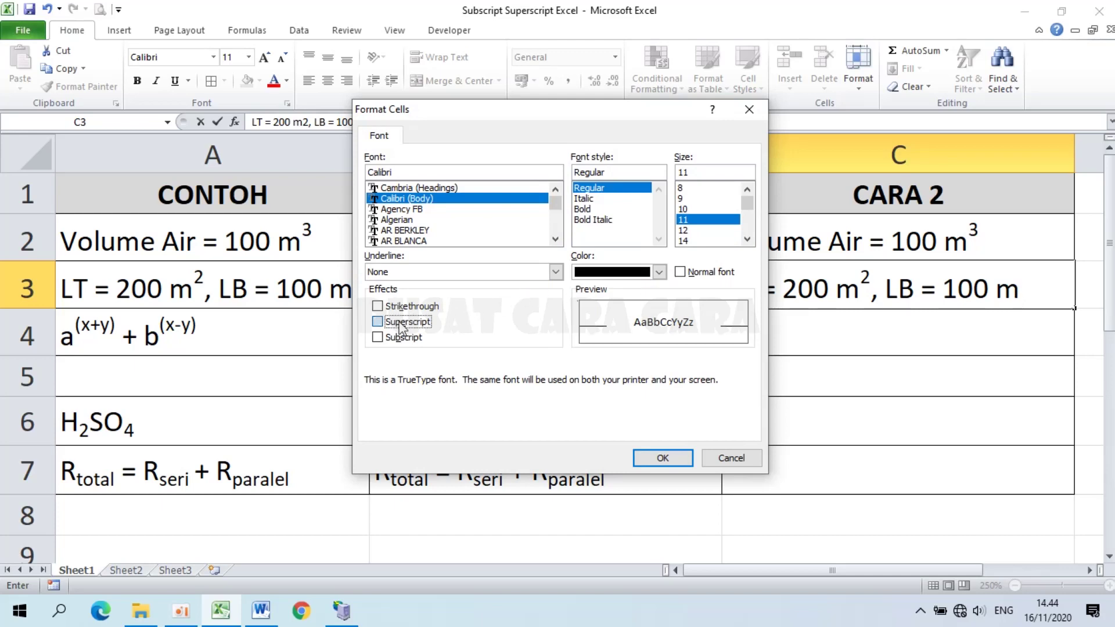
click(401, 325)
click(661, 458)
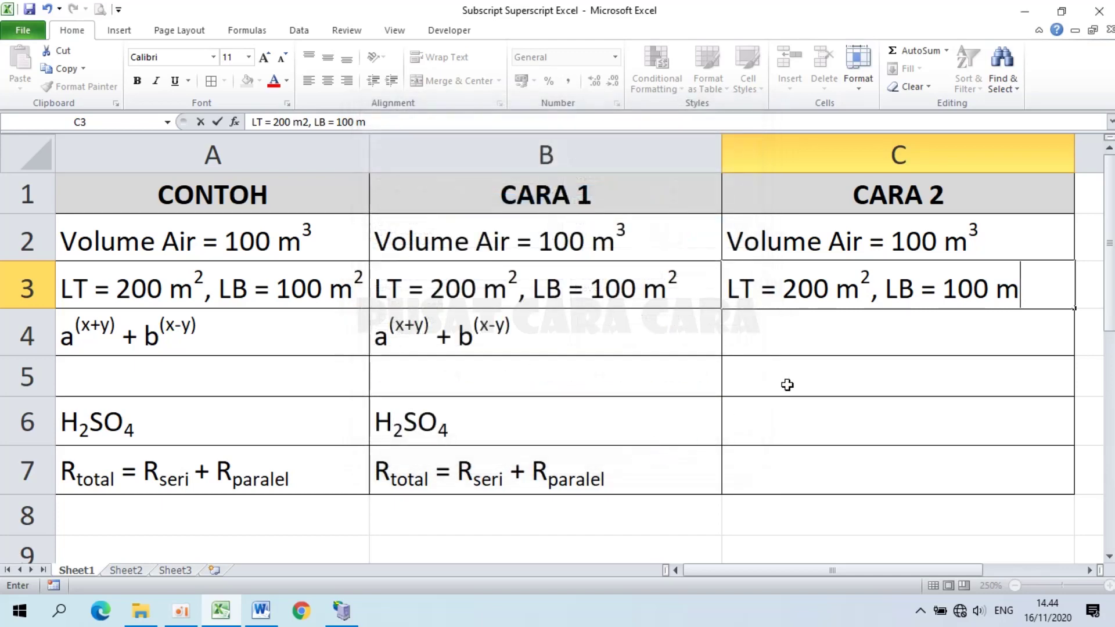
text(2)
key(Return)
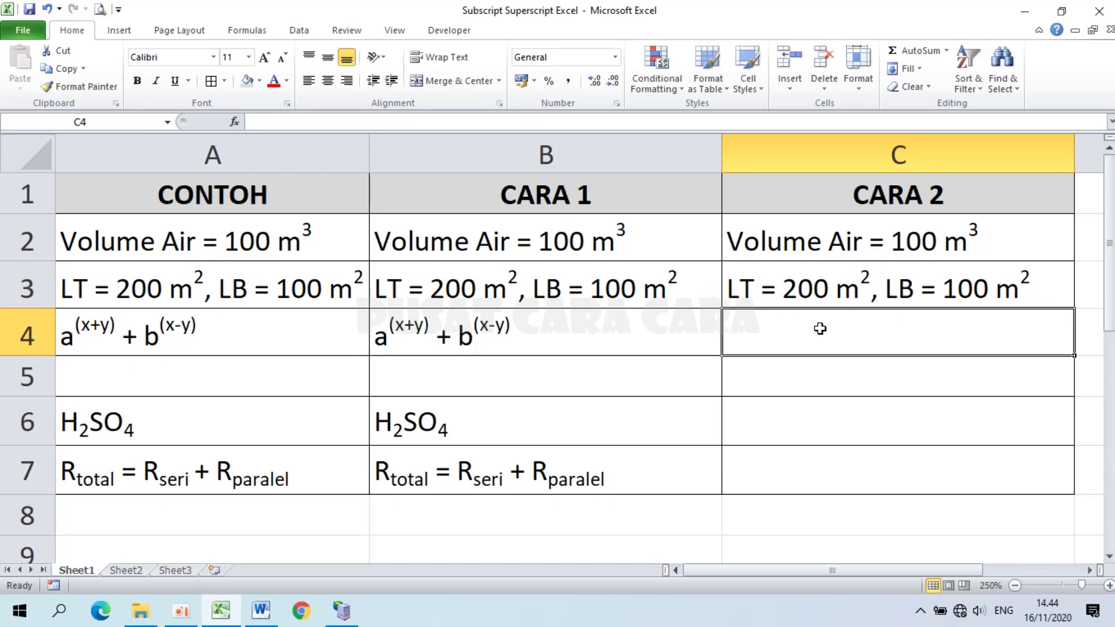
- Begin cell C4 with "a" followed by "(x+y)" in superscript, leaving the cell in entry mode
text(a)
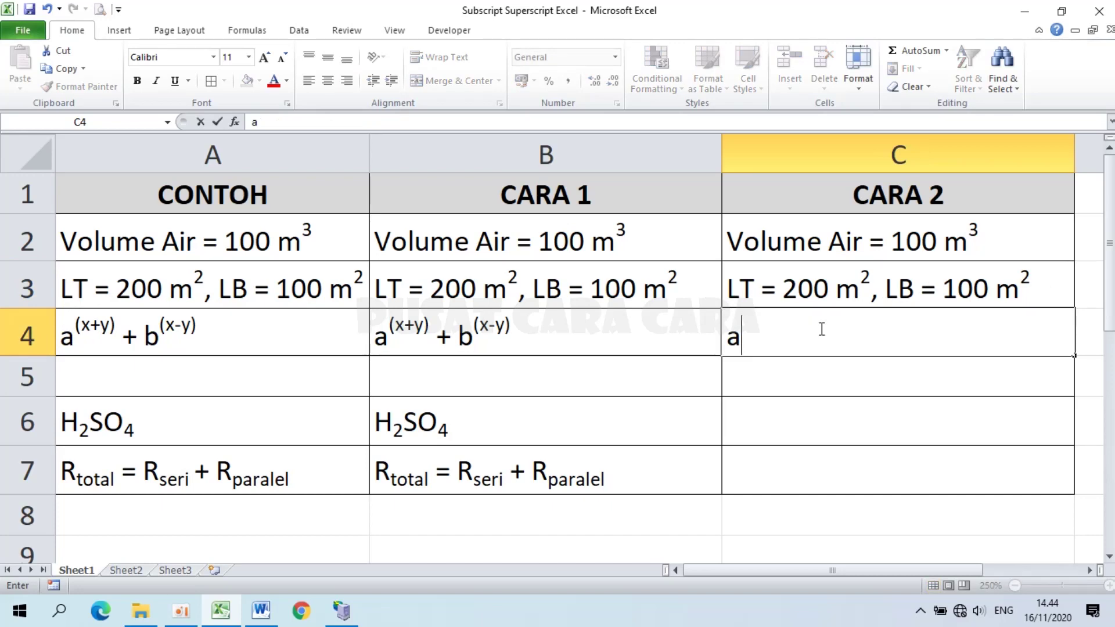
key(ctrl+1)
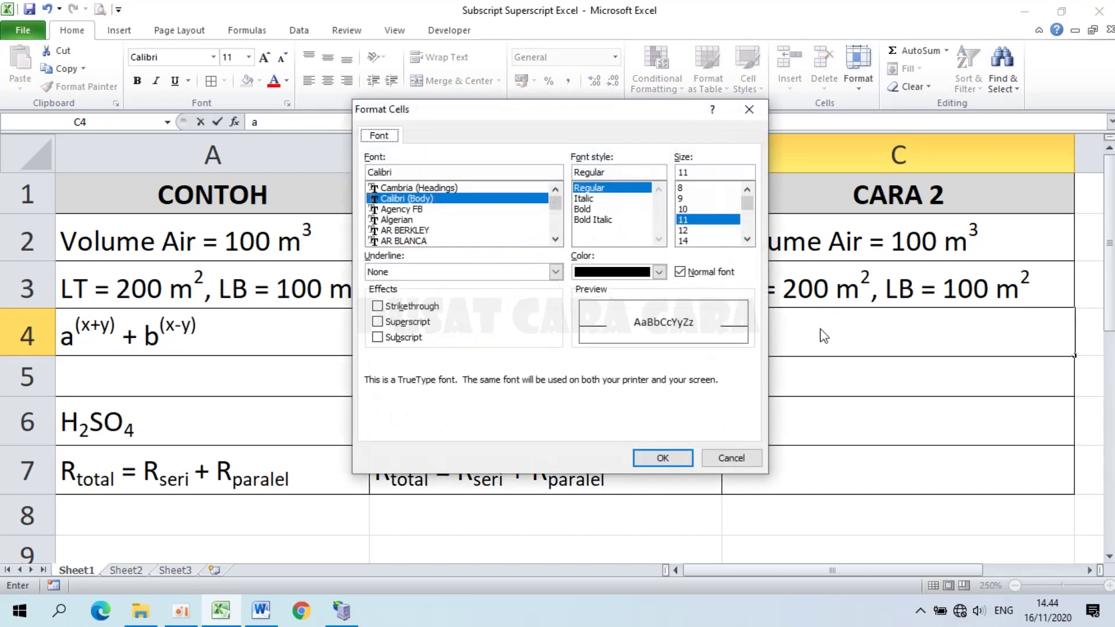
click(406, 322)
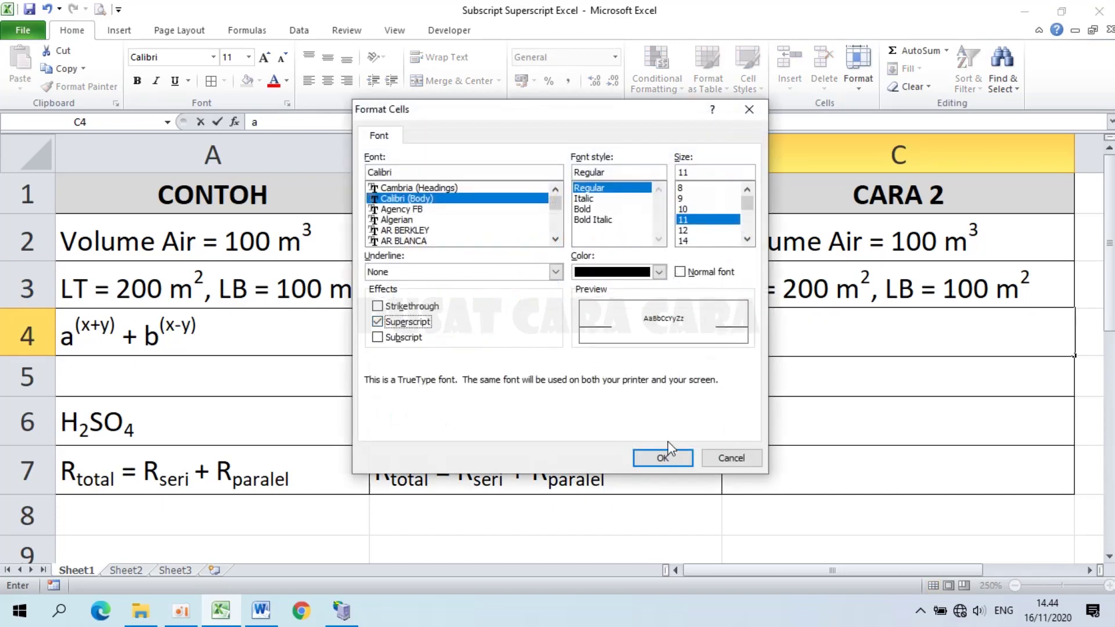
click(661, 459)
text((x+y))
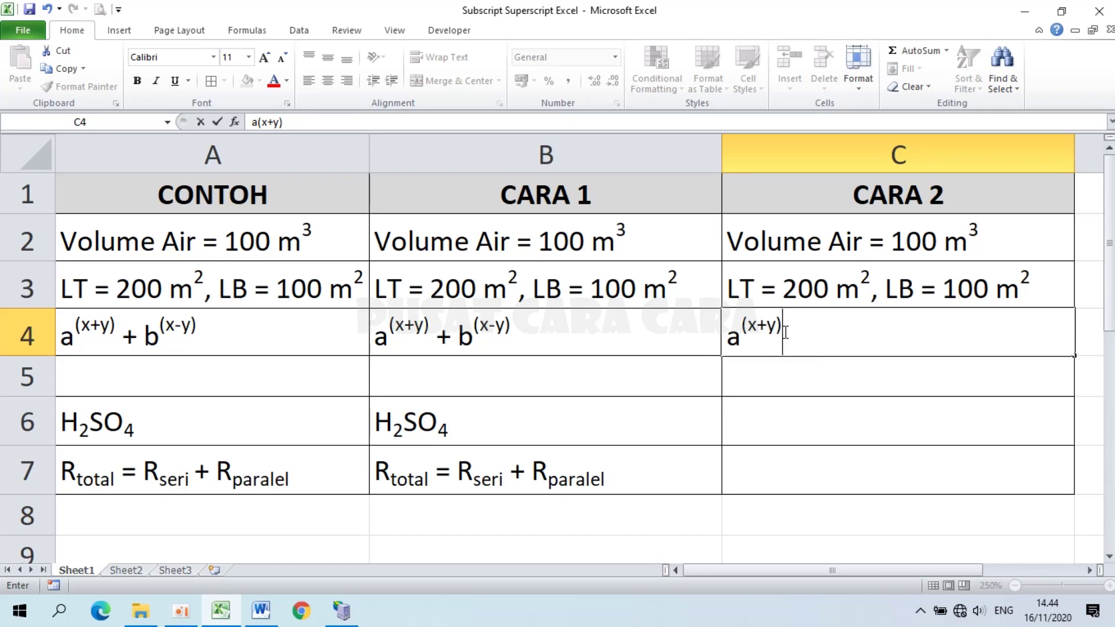
- Turn off the superscript effect after (x+y) in cell C4 and continue the entry with " + b"
key(ctrl+1)
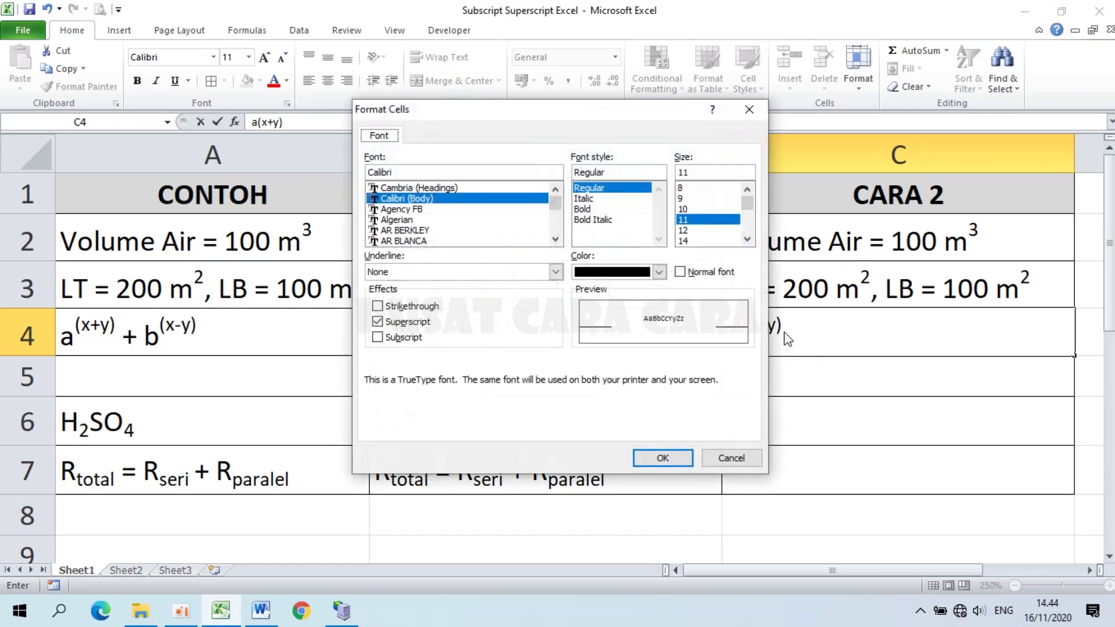
click(378, 322)
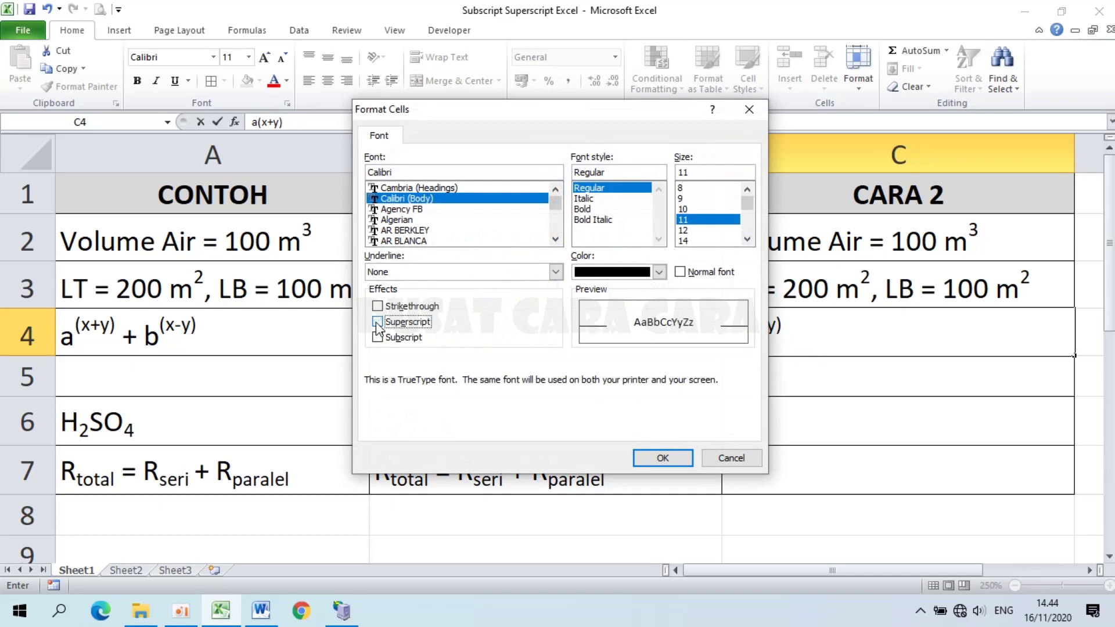
click(673, 463)
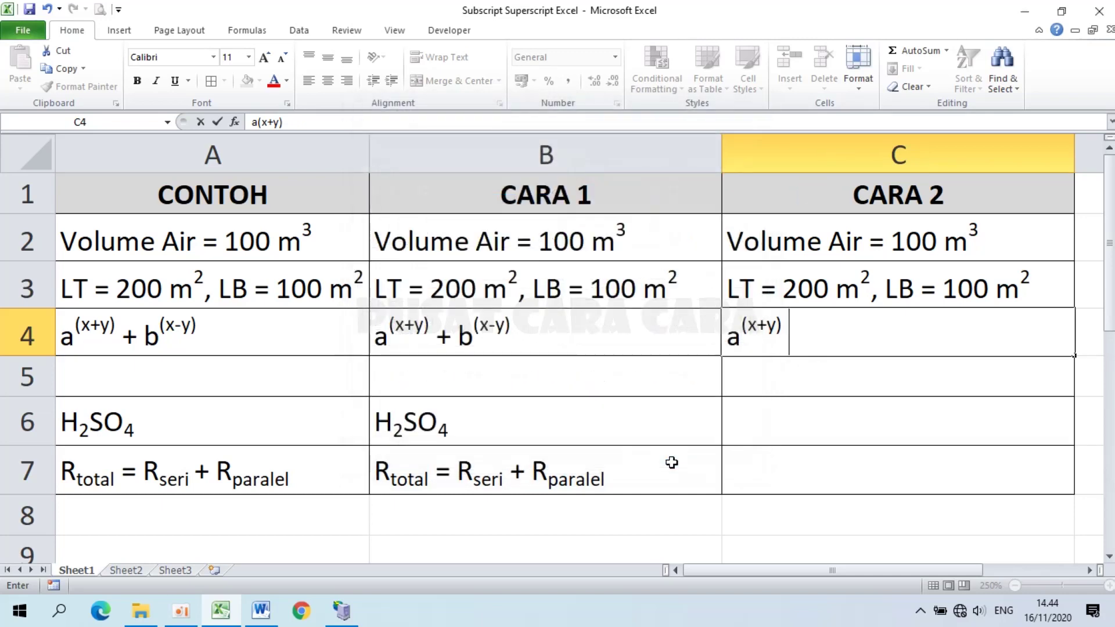
text(+ b)
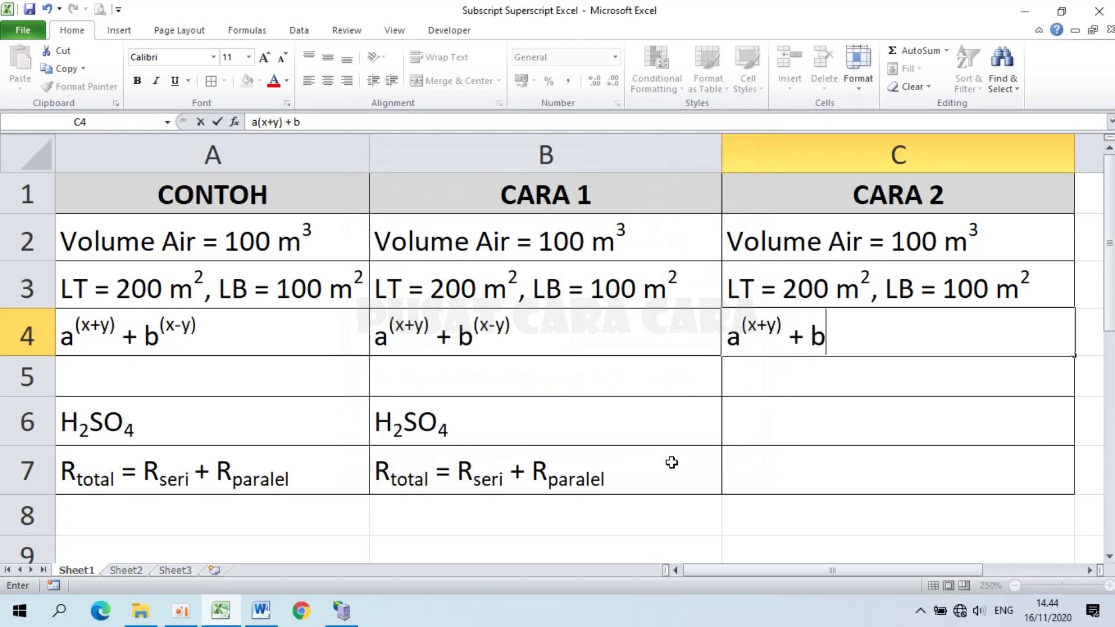
- Turn on the superscript effect after the b in cell C4, add "(x-y)" and commit the entry
key(ctrl+1)
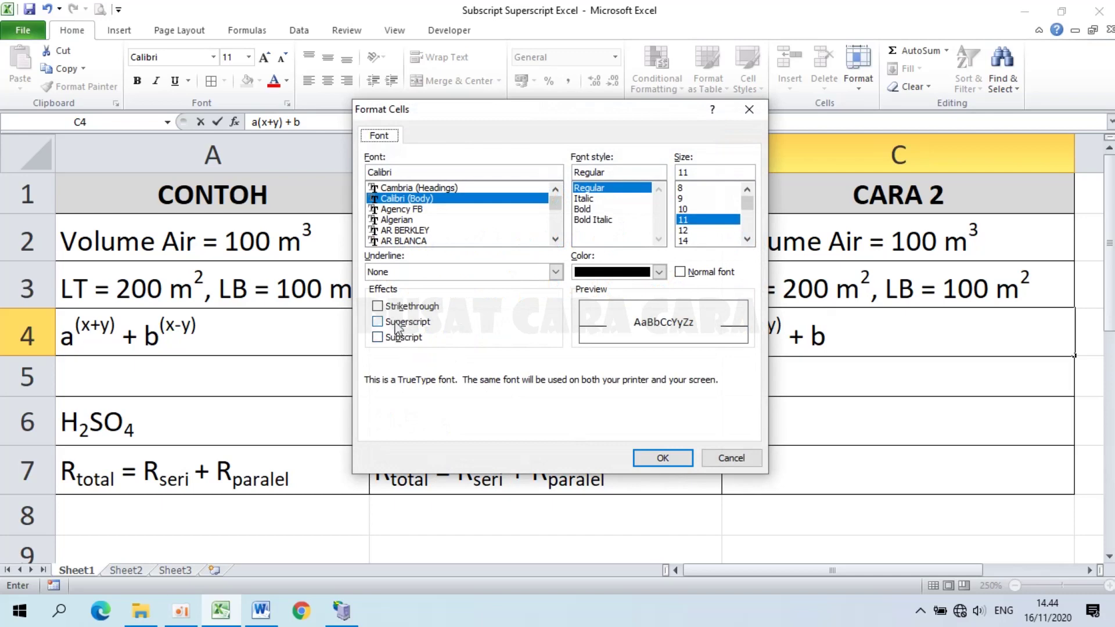
click(396, 324)
click(645, 457)
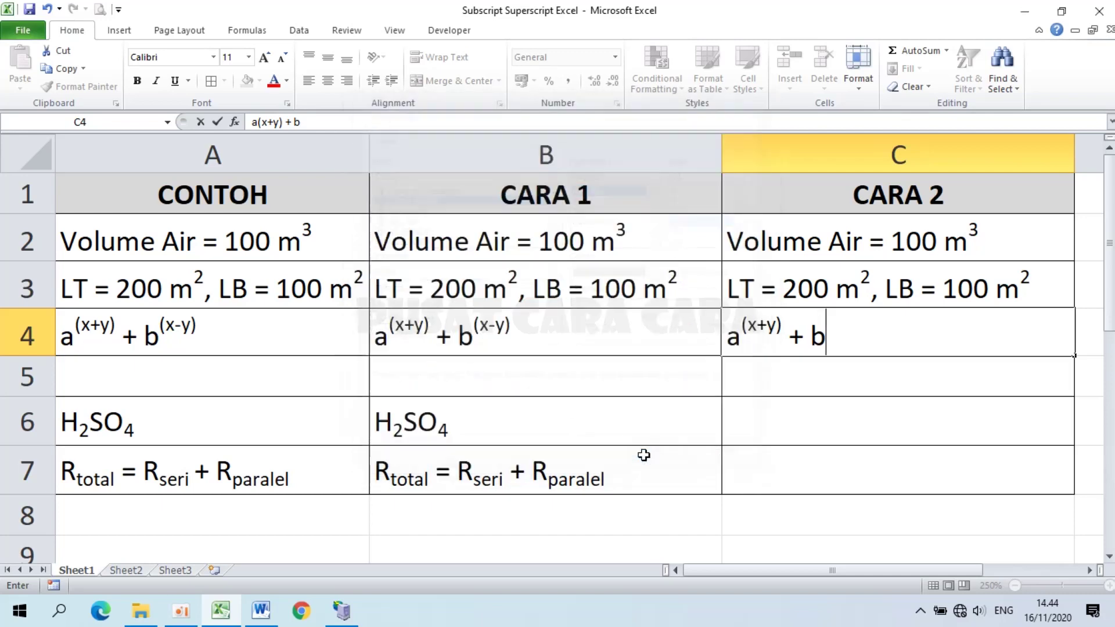
text((x-y))
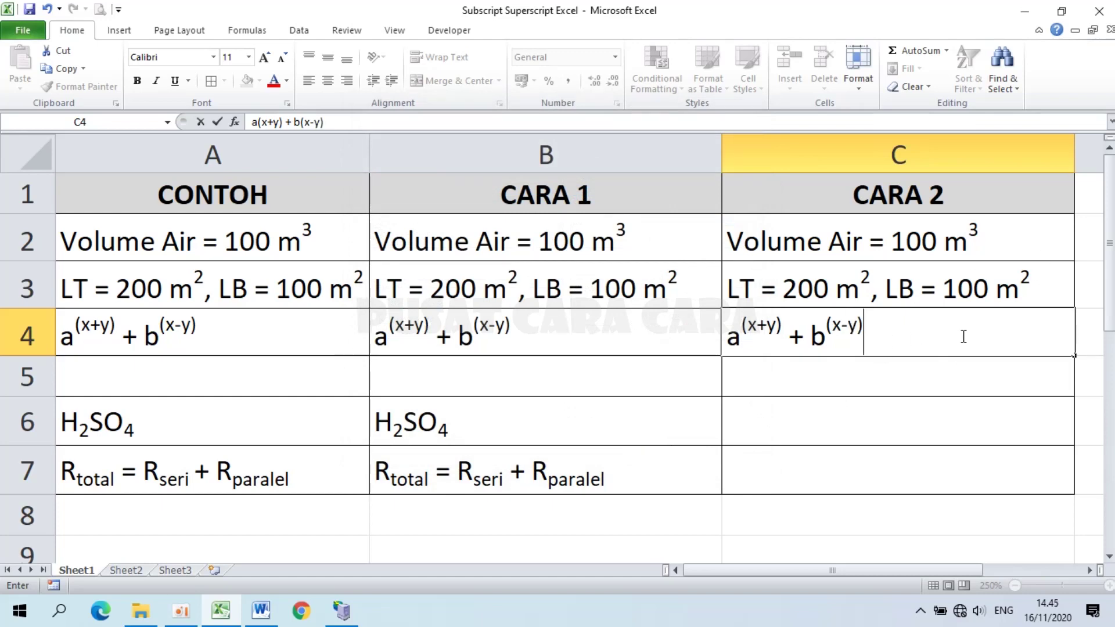
key(Return)
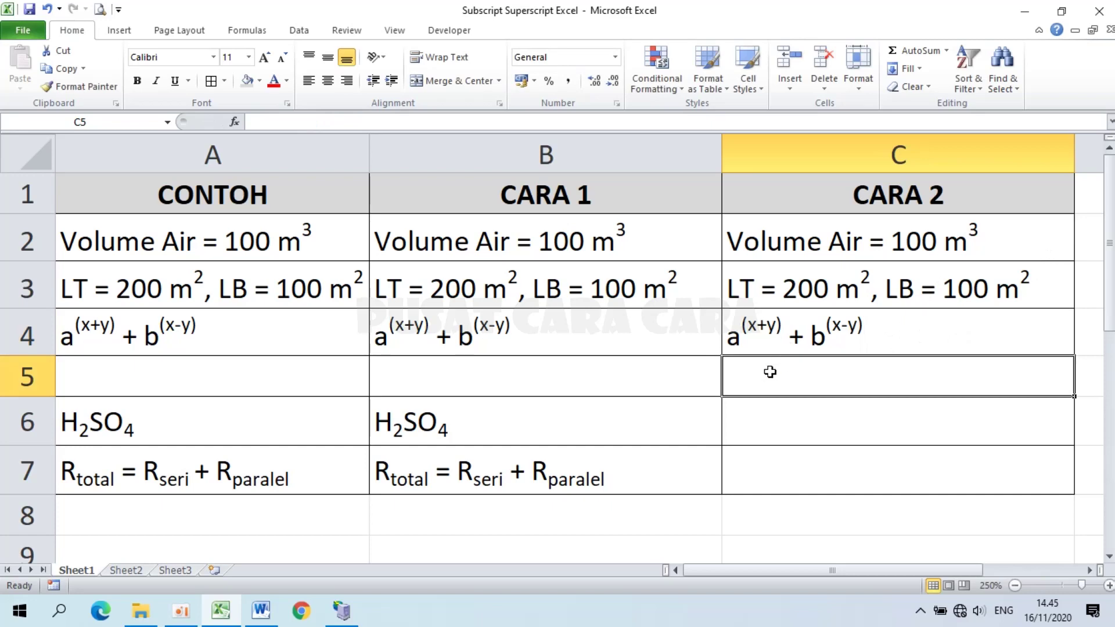
- Begin cell C6 with "H" followed by a subscript 2, leaving the cell in entry mode
click(745, 429)
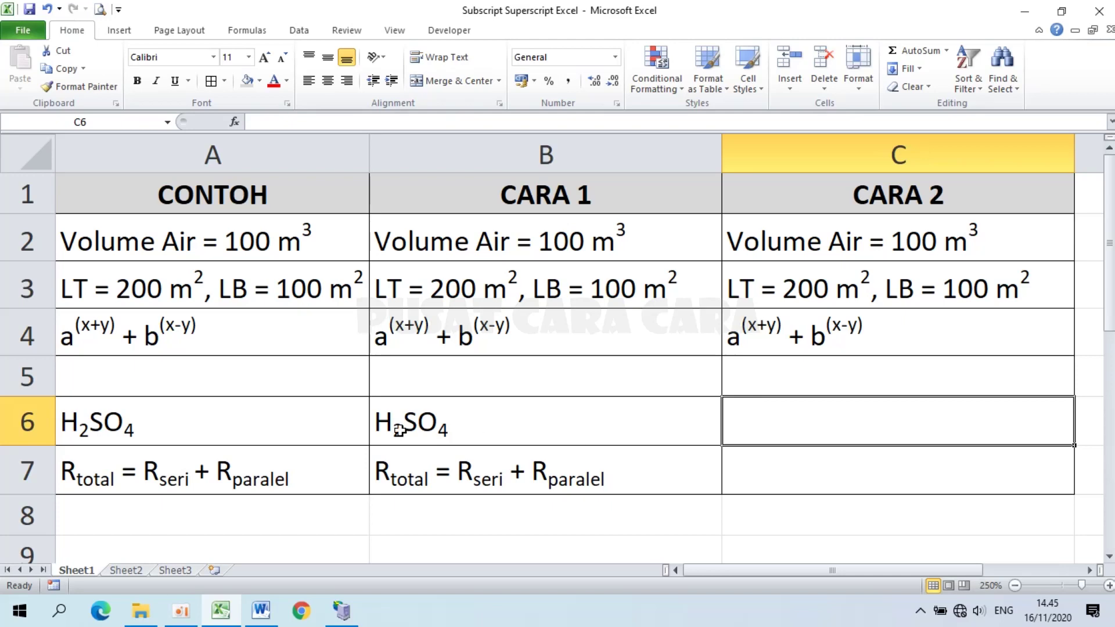
text(H)
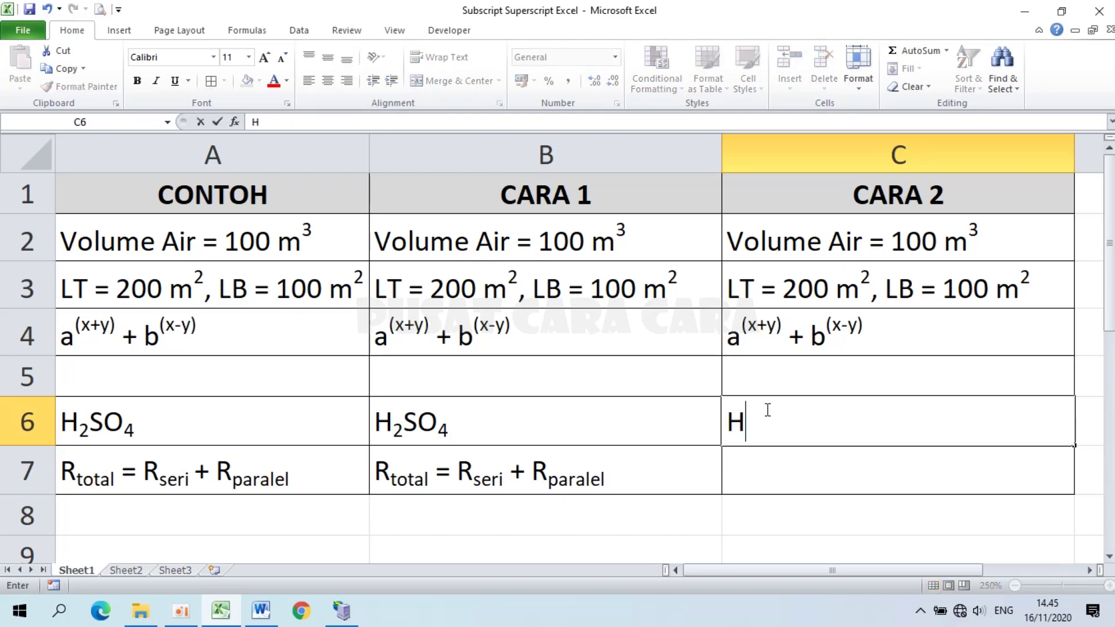
key(ctrl+1)
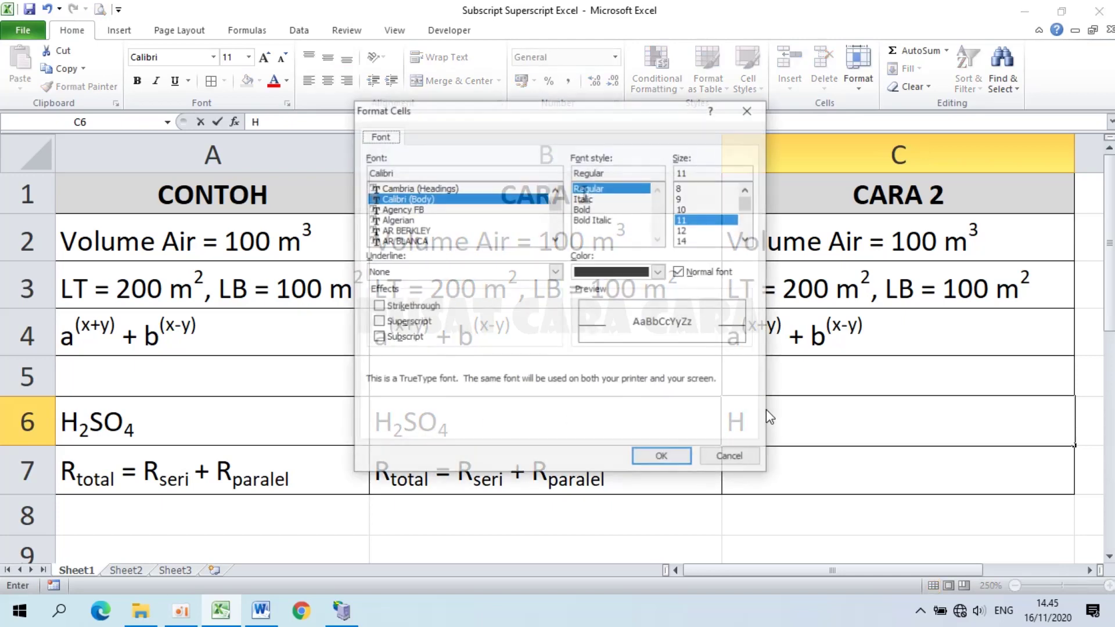
click(378, 339)
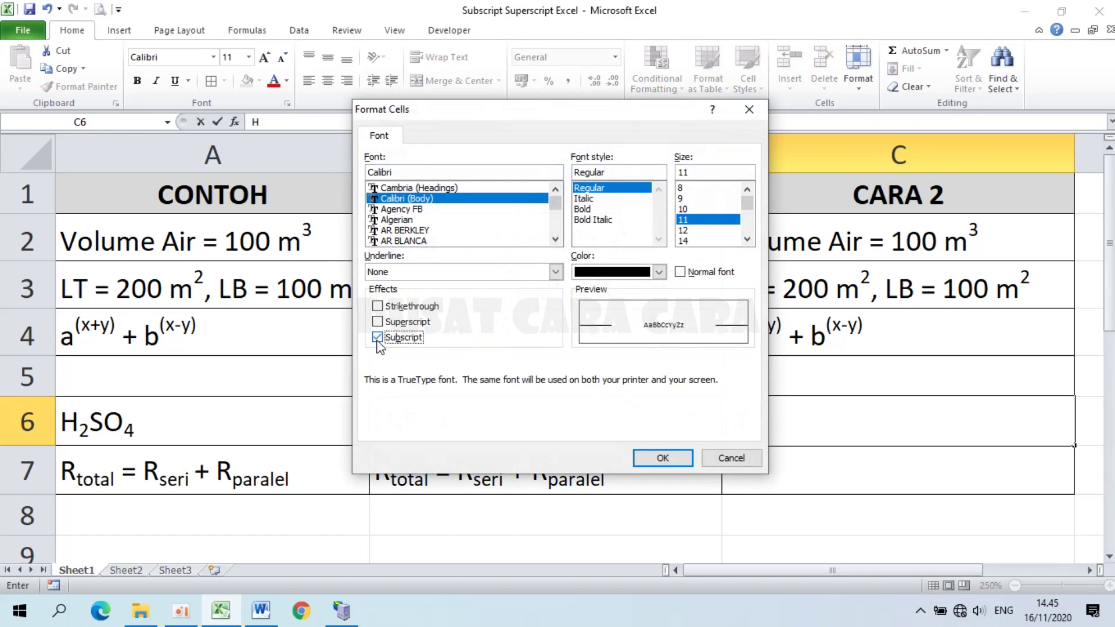
click(660, 460)
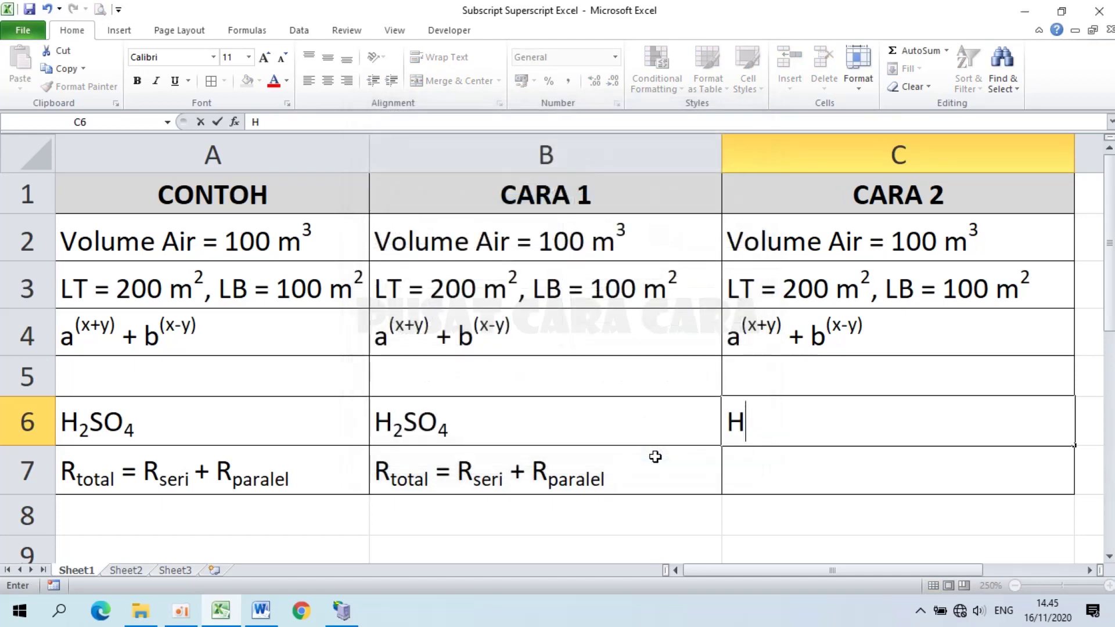
text(2)
- Turn off the subscript effect after the 2 in cell C6 and continue the formula with "SO"
key(ctrl+1)
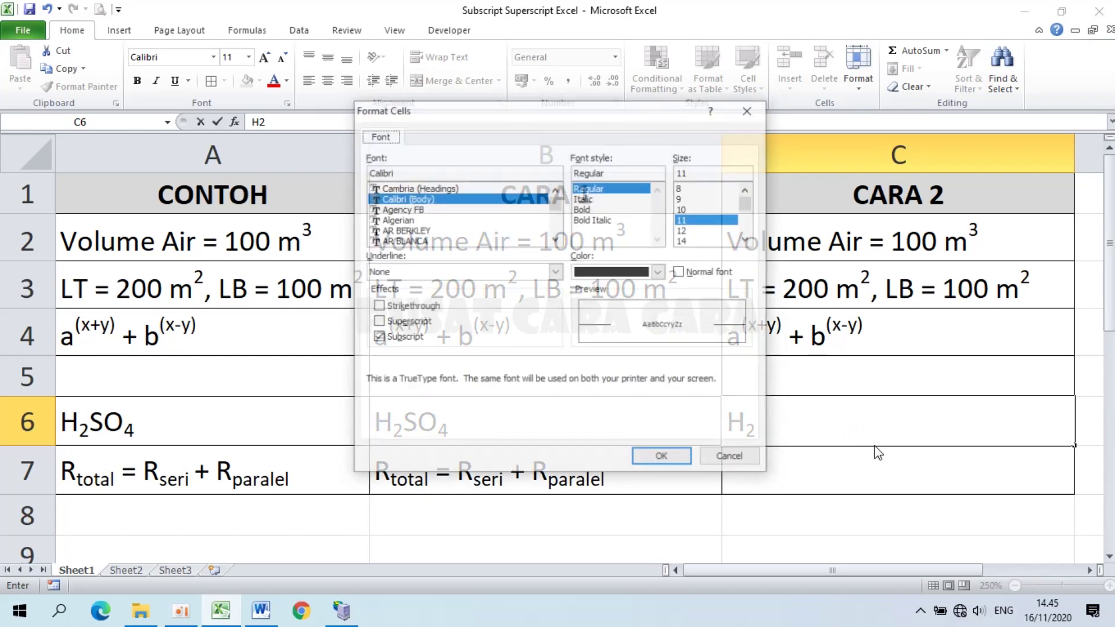
click(380, 337)
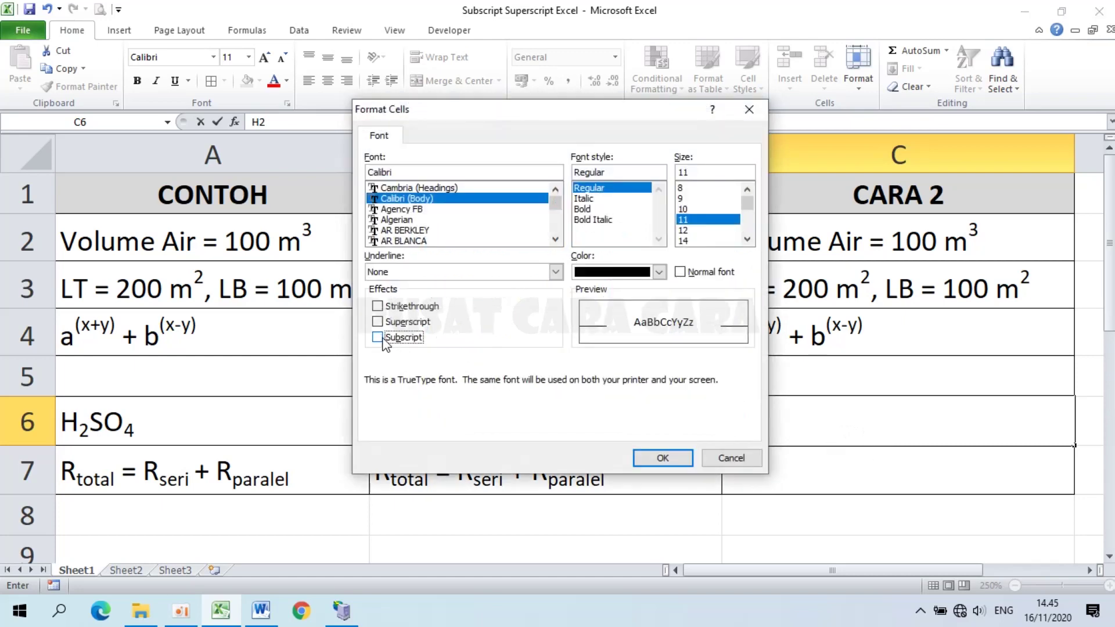
click(656, 463)
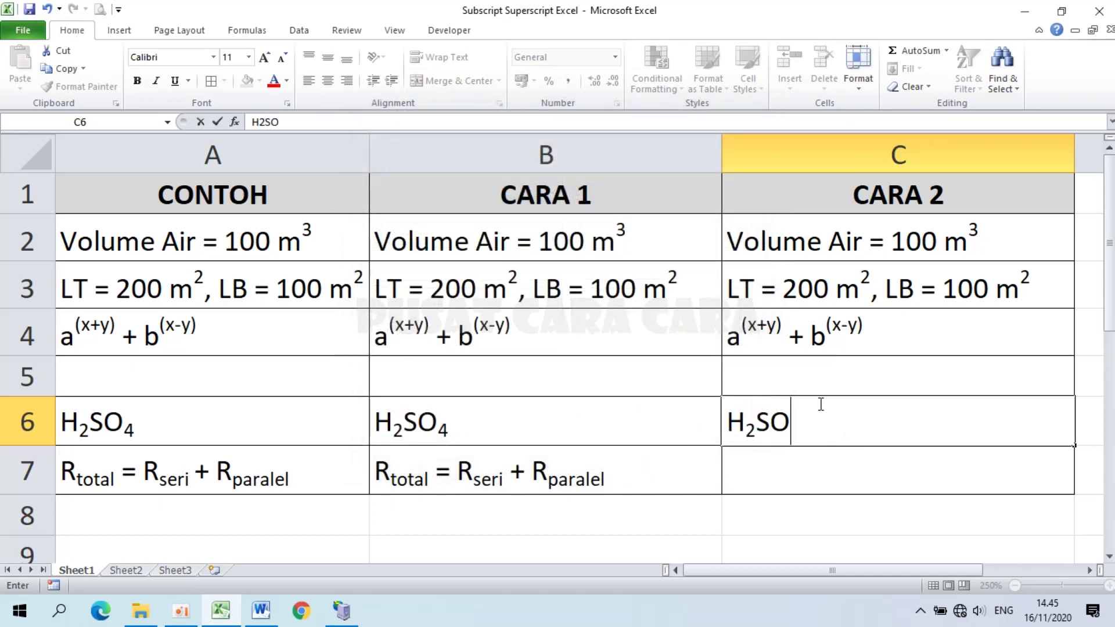
- Turn on the subscript effect after SO in cell C6, add the 4 and commit the entry
key(ctrl+1)
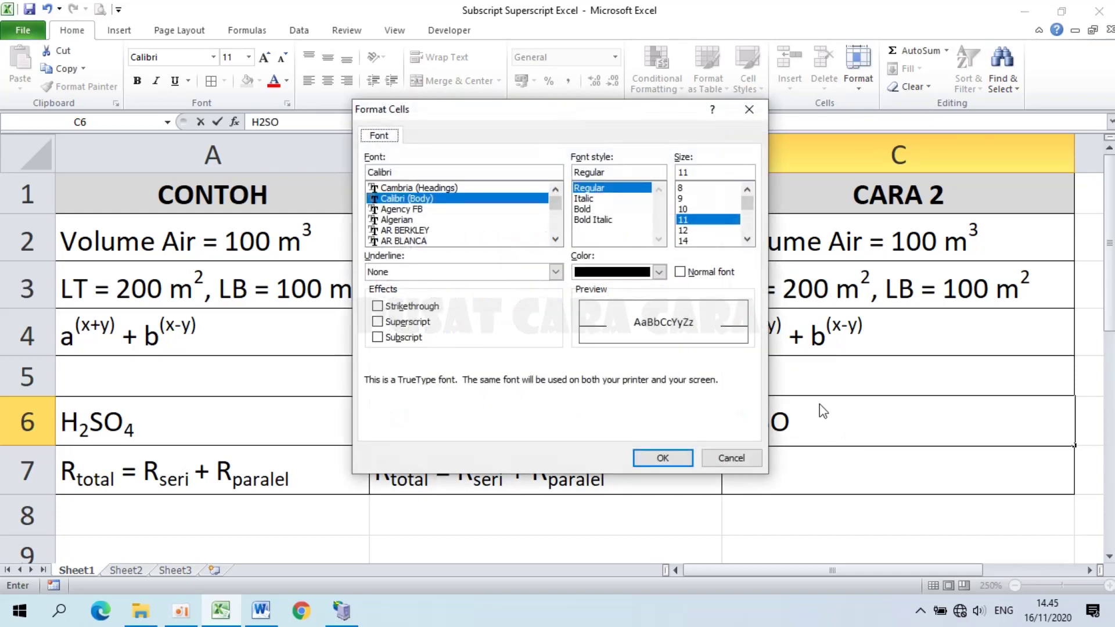
click(378, 338)
click(674, 461)
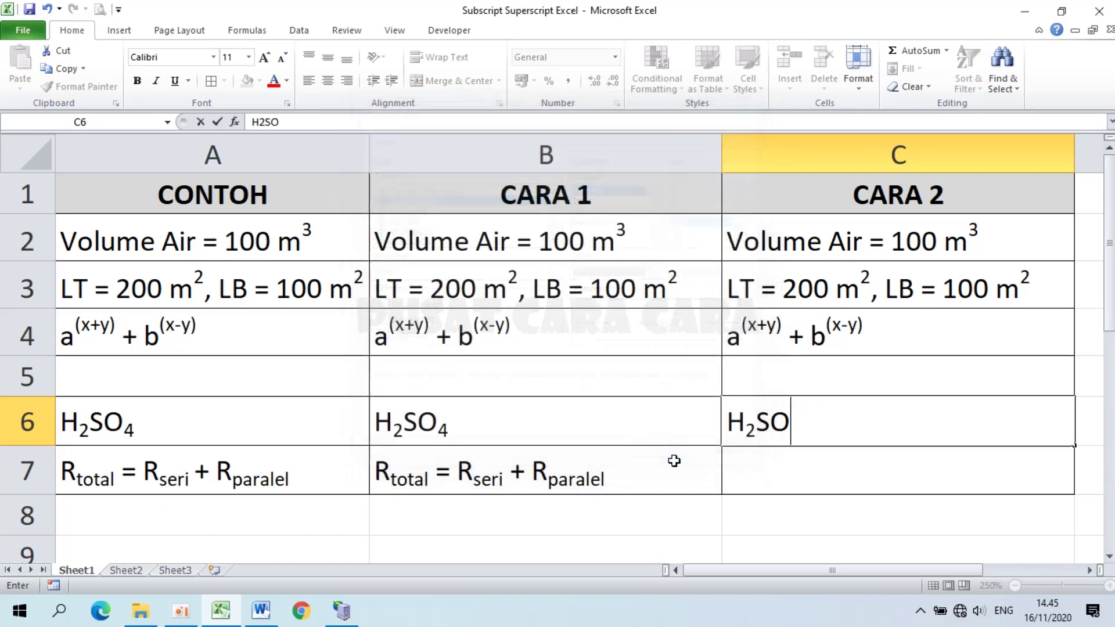
text(4)
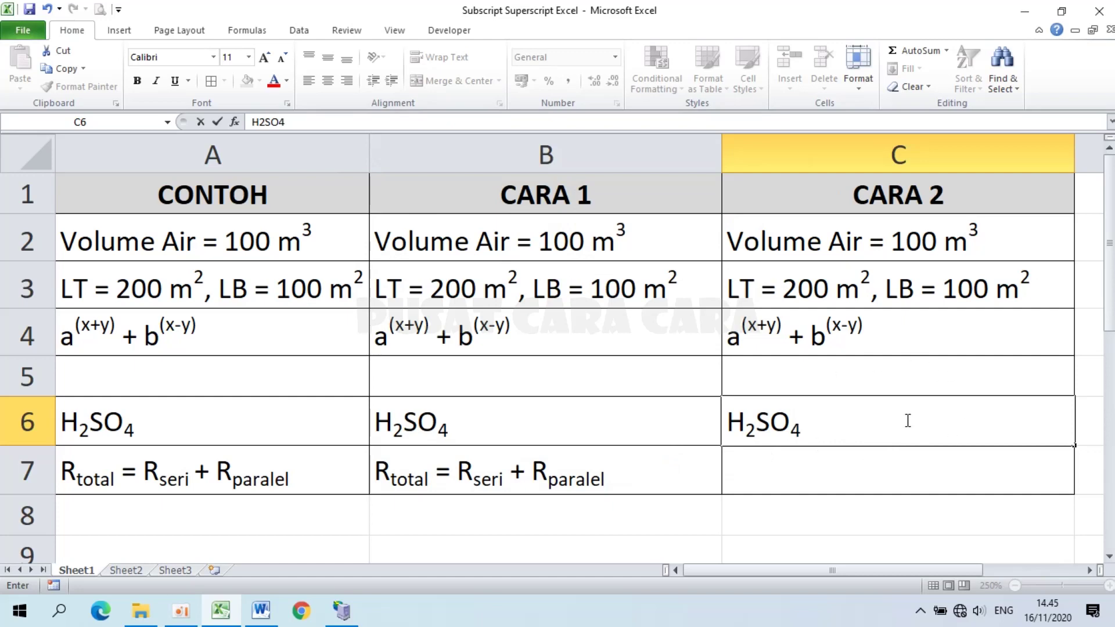
key(Return)
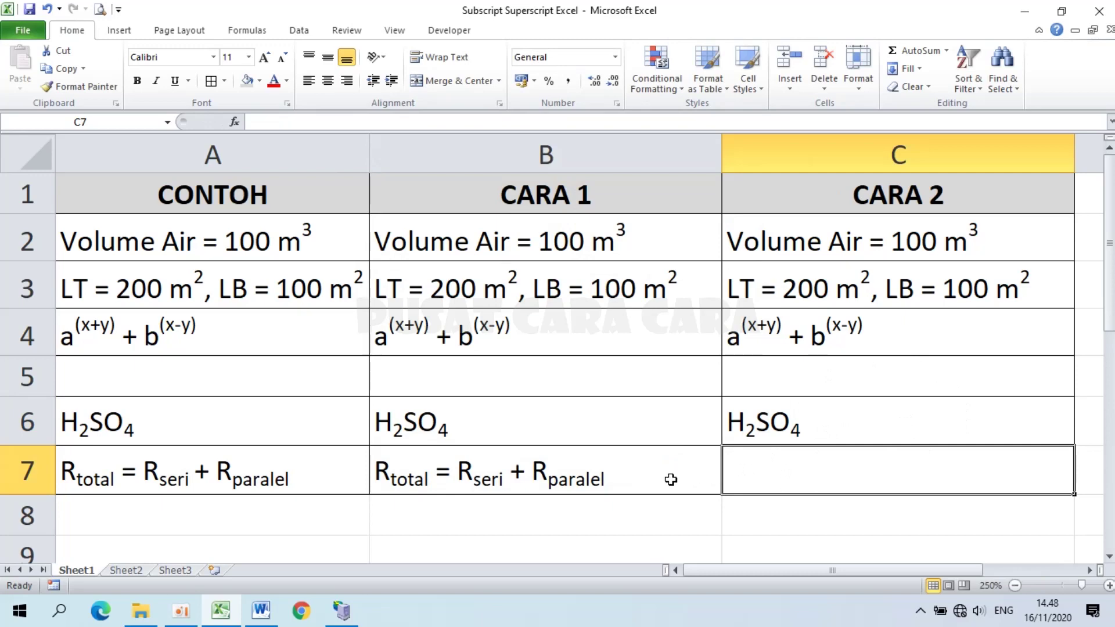
- Begin cell C7 with "R" followed by a subscript "total", leaving the cell in entry mode
text(R)
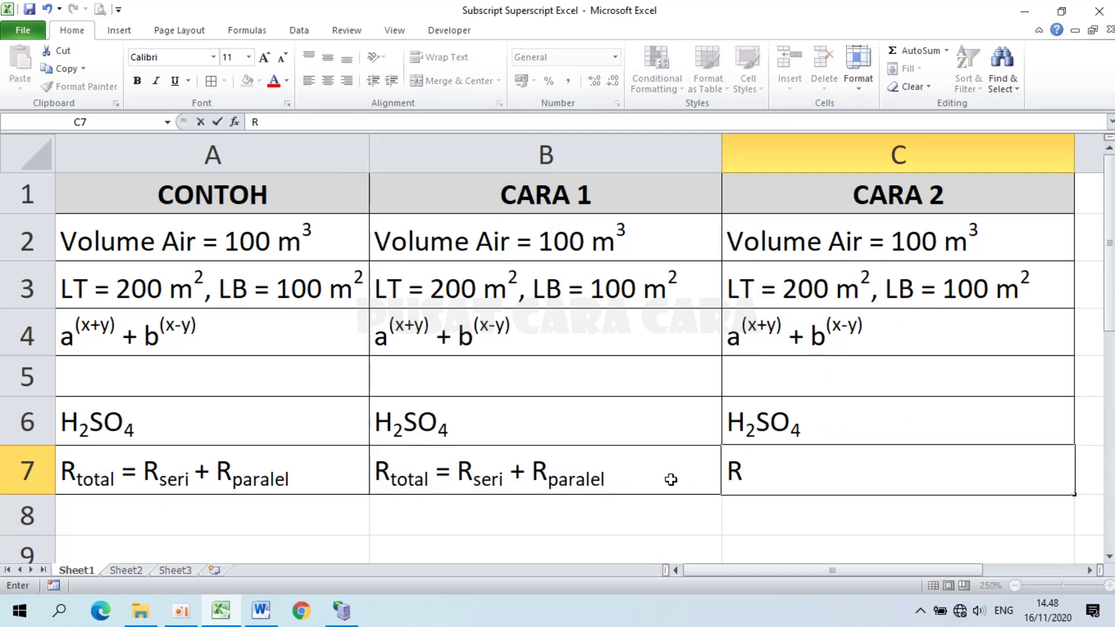
key(ctrl+1)
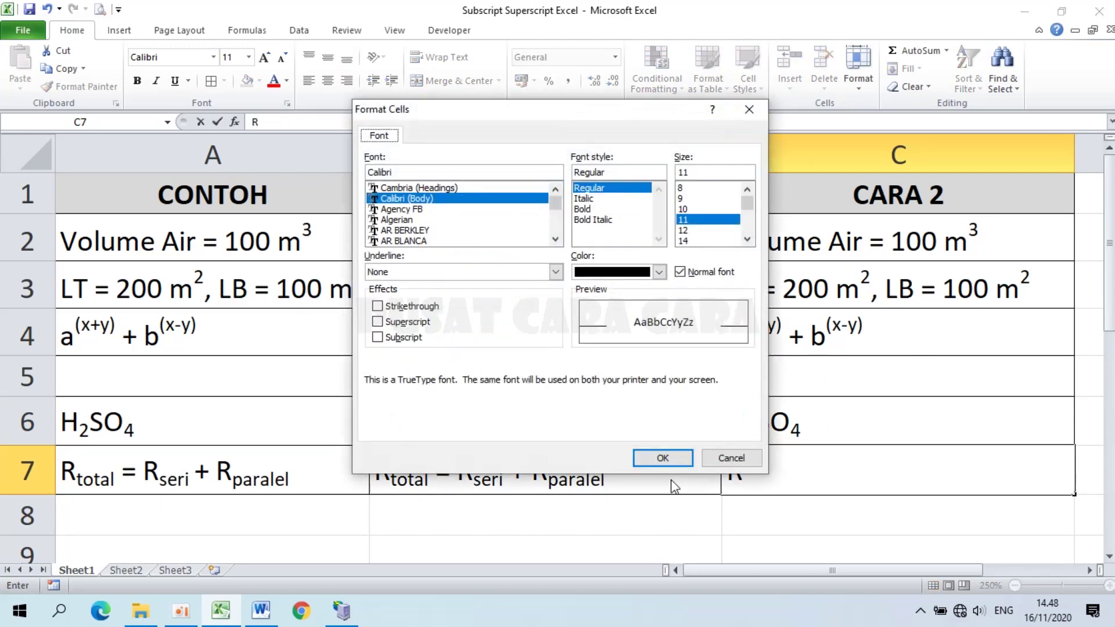
click(378, 338)
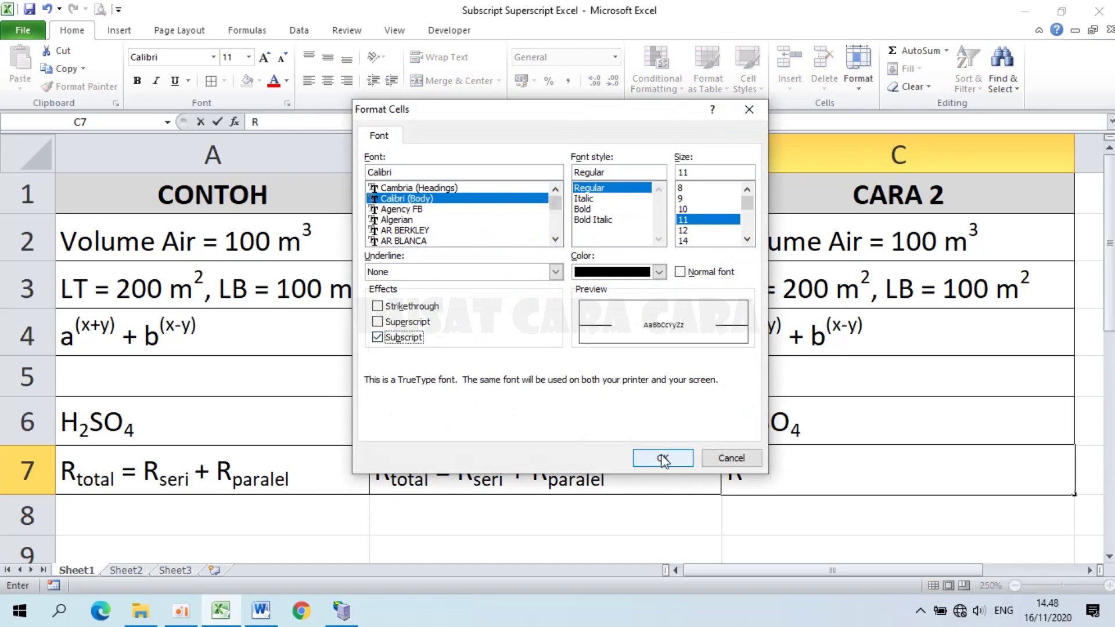
click(663, 458)
text(total)
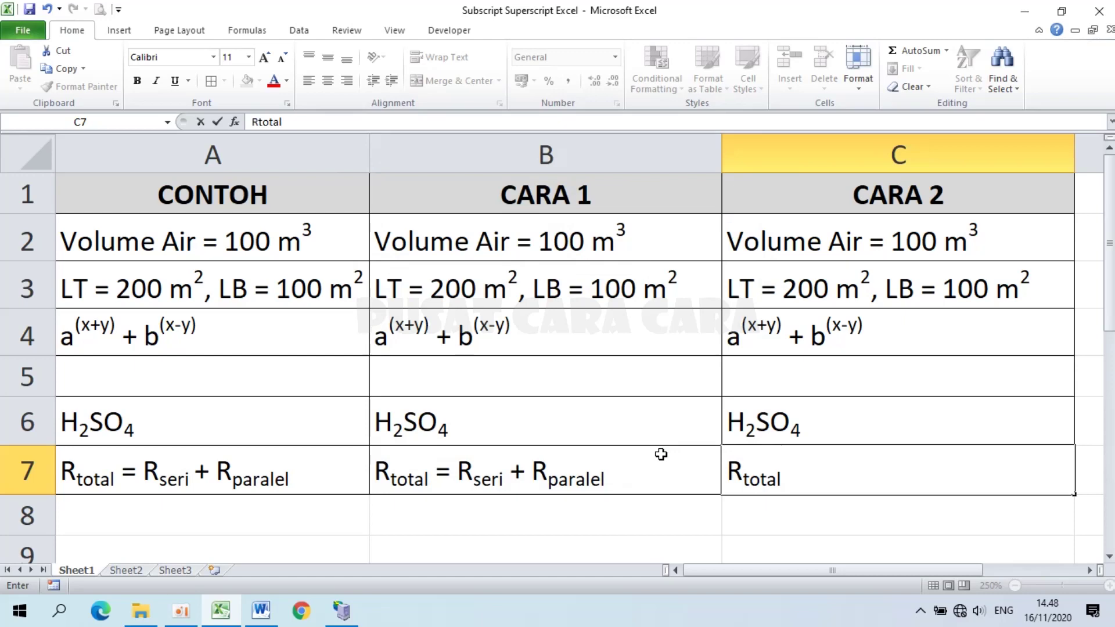
- Turn off the subscript effect after "total" in cell C7 and continue the formula with " = R"
key(ctrl+1)
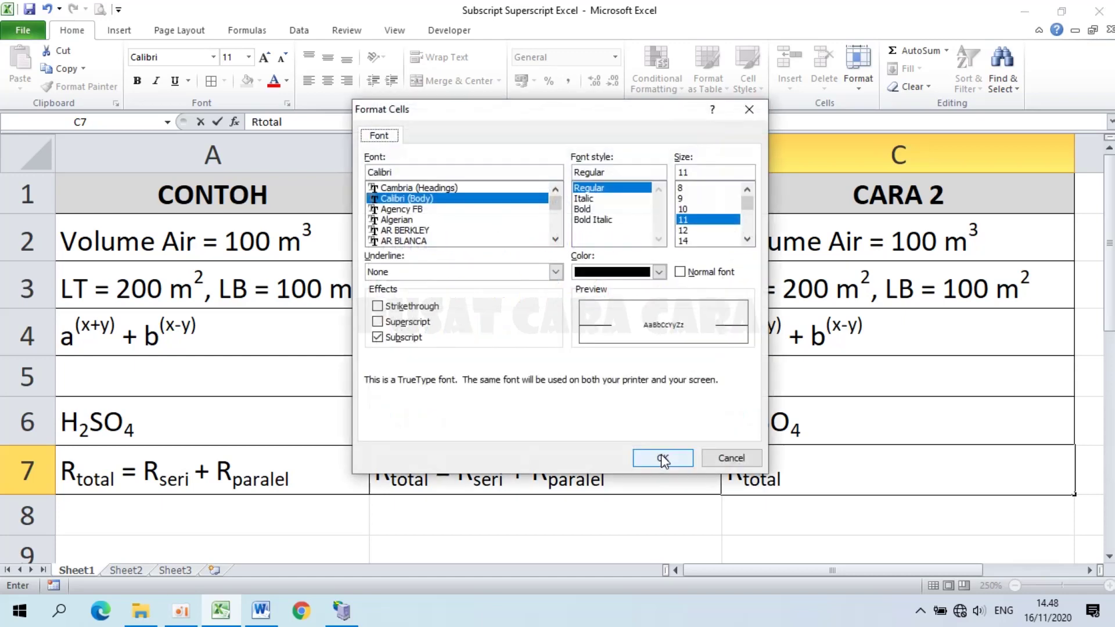
click(378, 337)
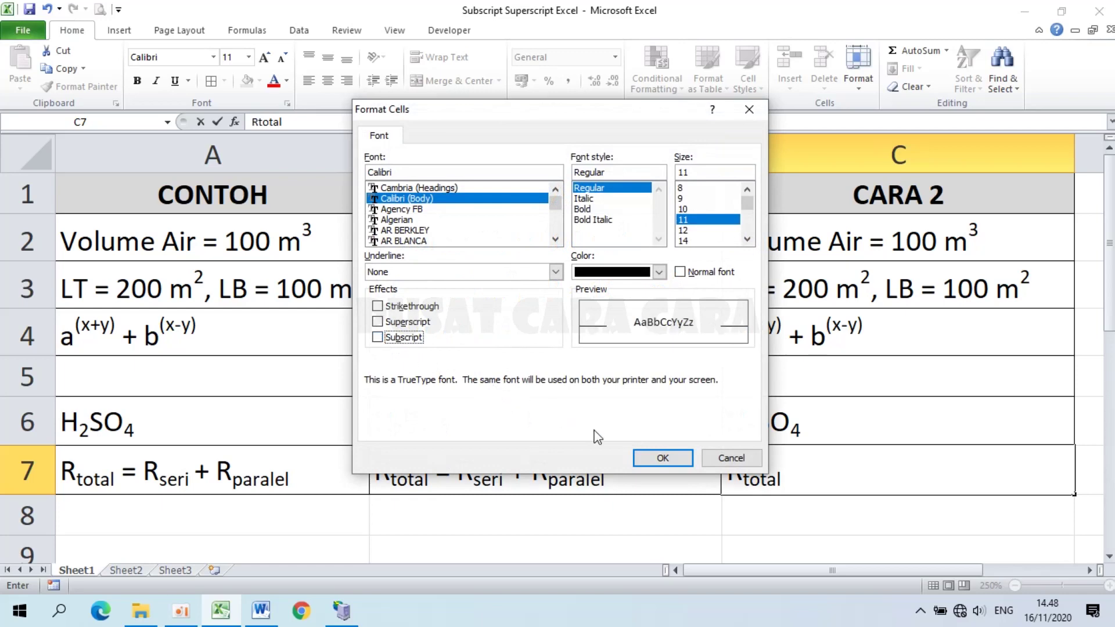
click(647, 461)
text(=)
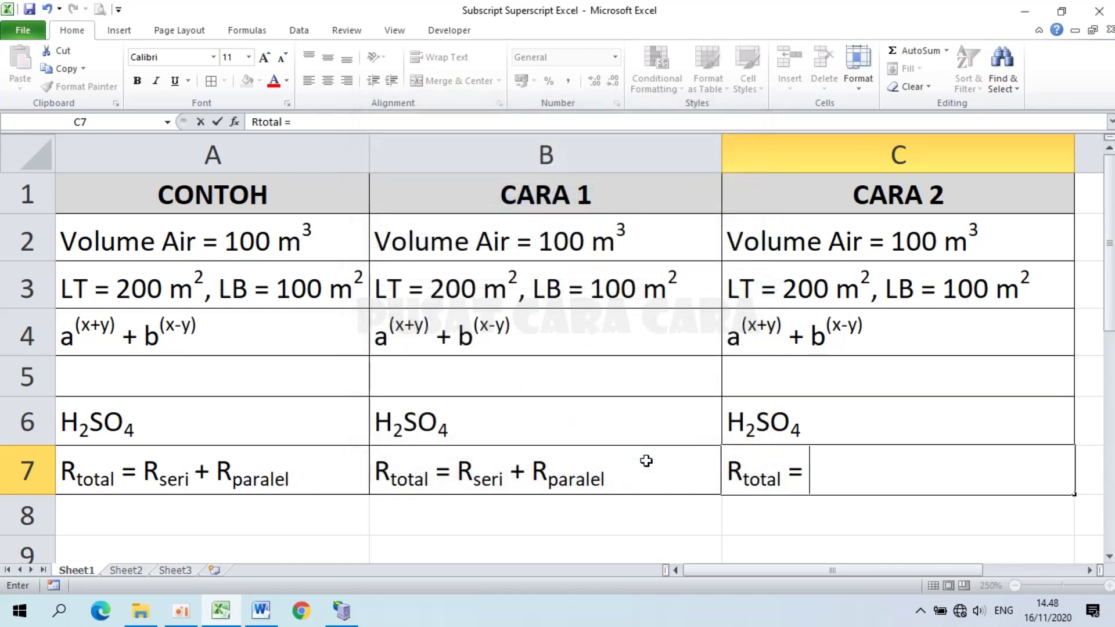
text( R)
- Turn on the subscript effect after the second R in cell C7 and add "seri"
key(ctrl+1)
click(378, 337)
click(658, 462)
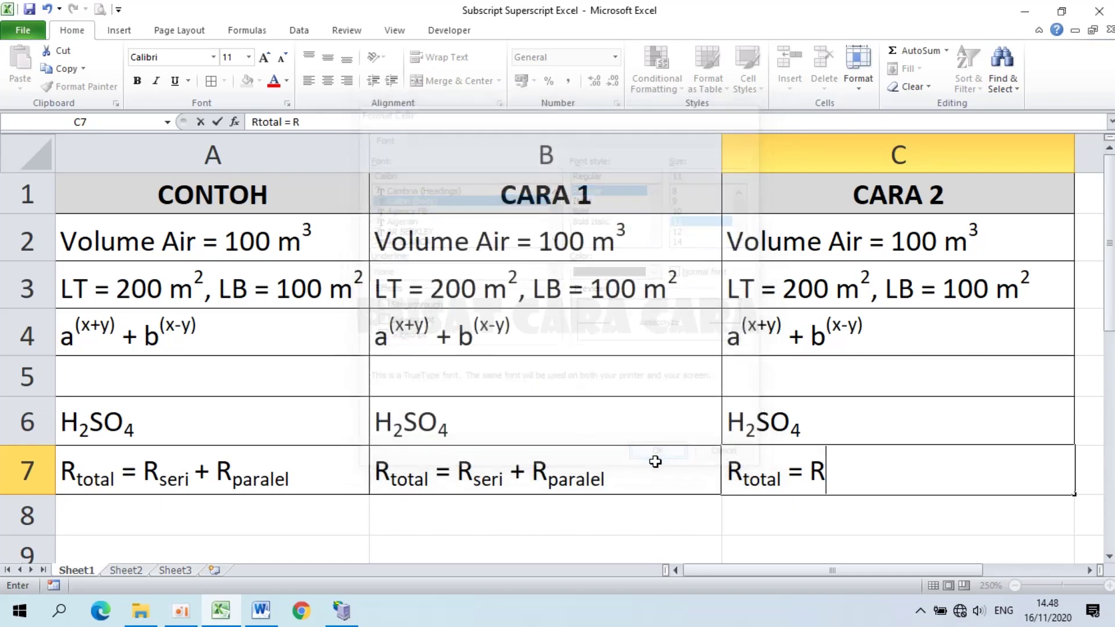
text(seri)
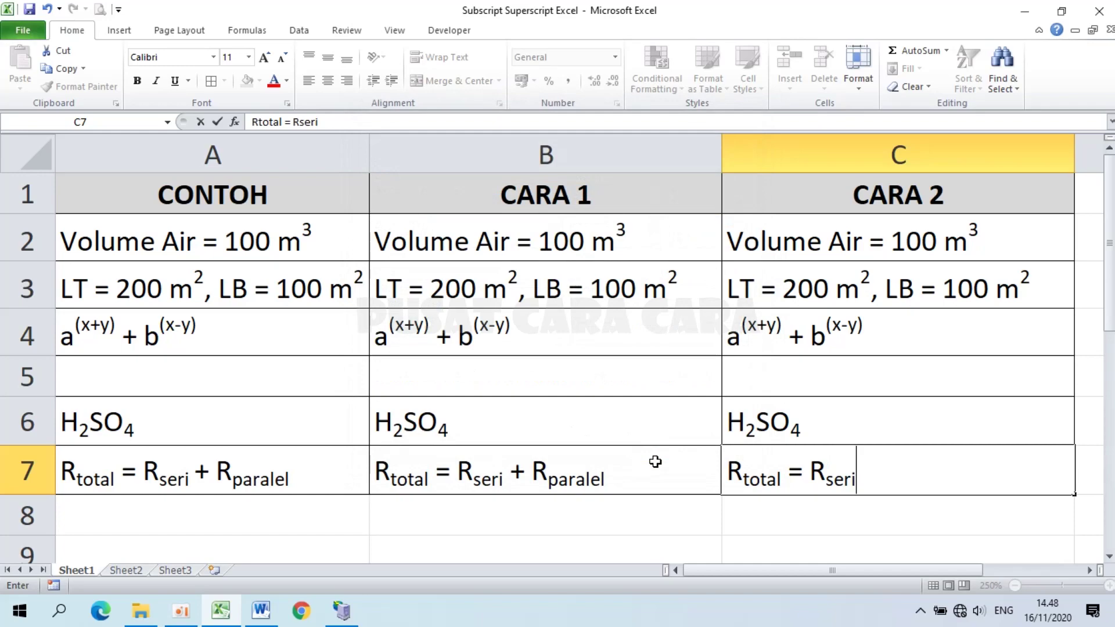
- Turn off the subscript effect after "seri" in cell C7 and continue the formula with " + R"
key(ctrl+1)
click(378, 338)
click(660, 458)
text(+ R)
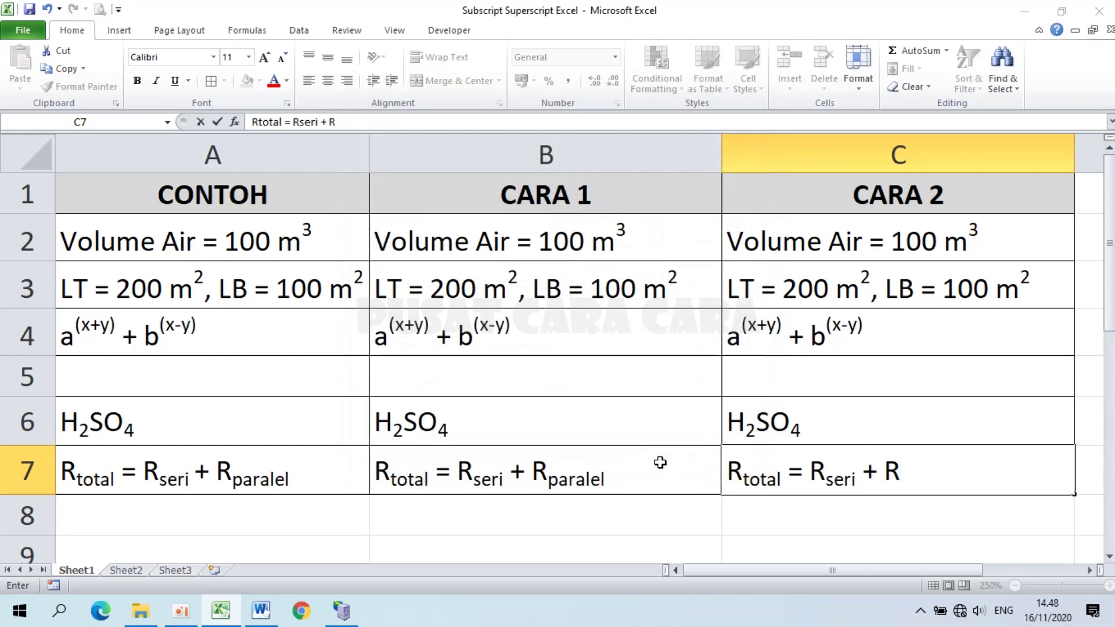
- Turn on the subscript effect after the third R in cell C7, add "paralel" and commit the entry
key(ctrl+1)
click(380, 337)
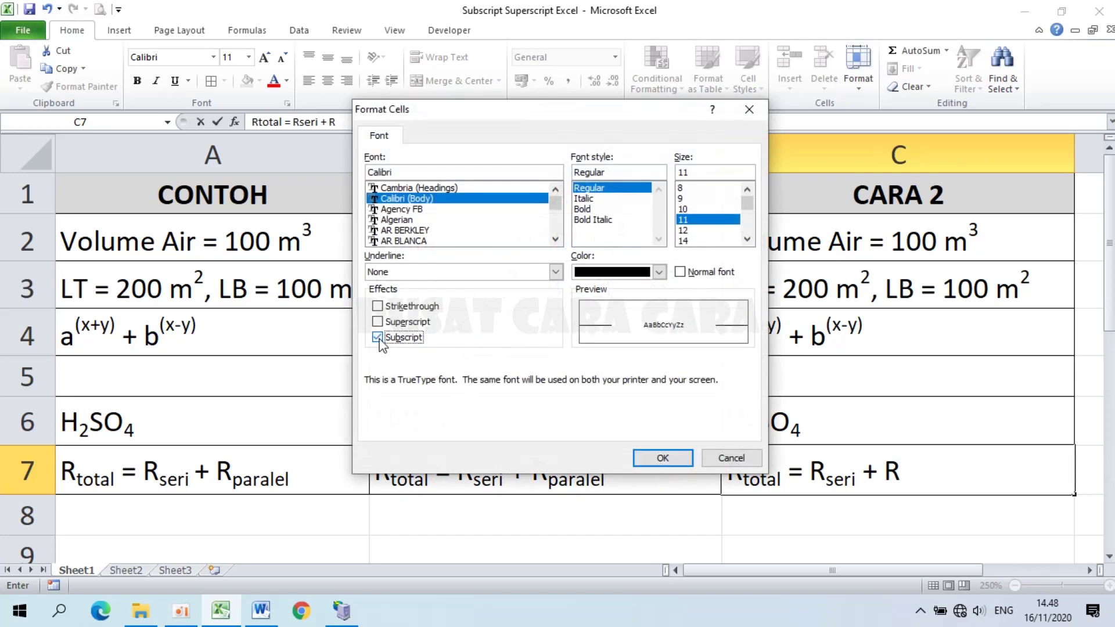
click(663, 458)
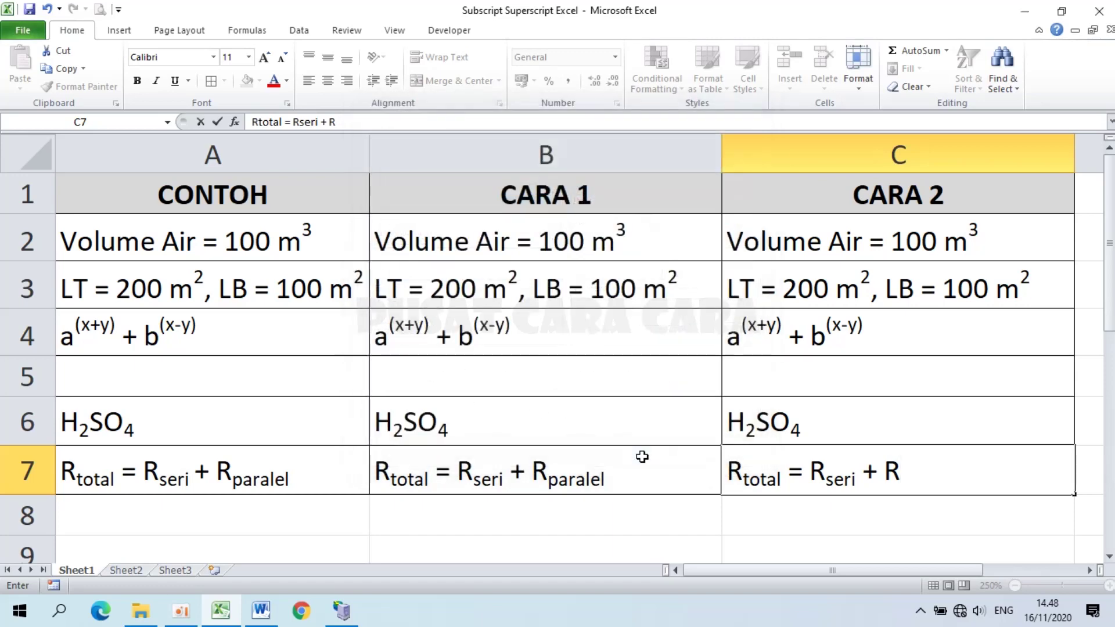
text(paralel)
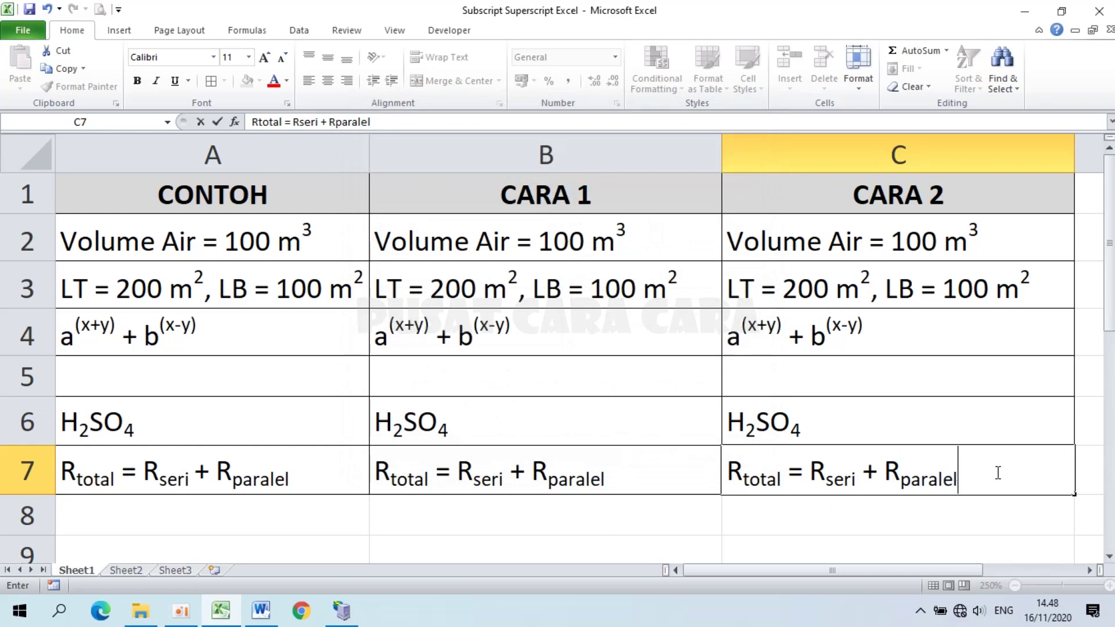
key(Return)
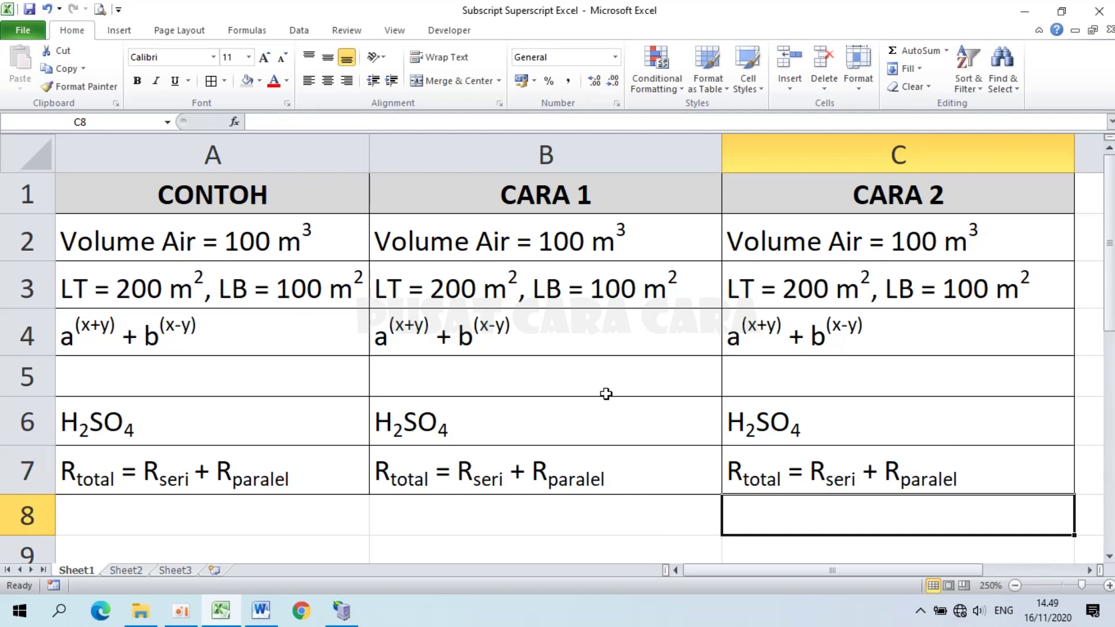
click(561, 191)
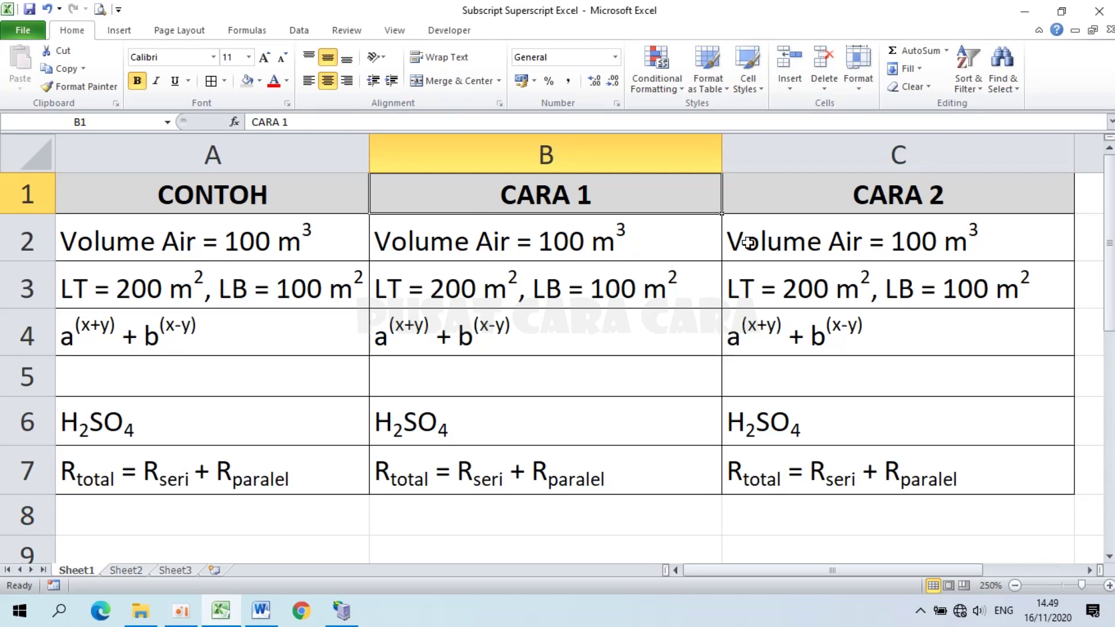
click(941, 252)
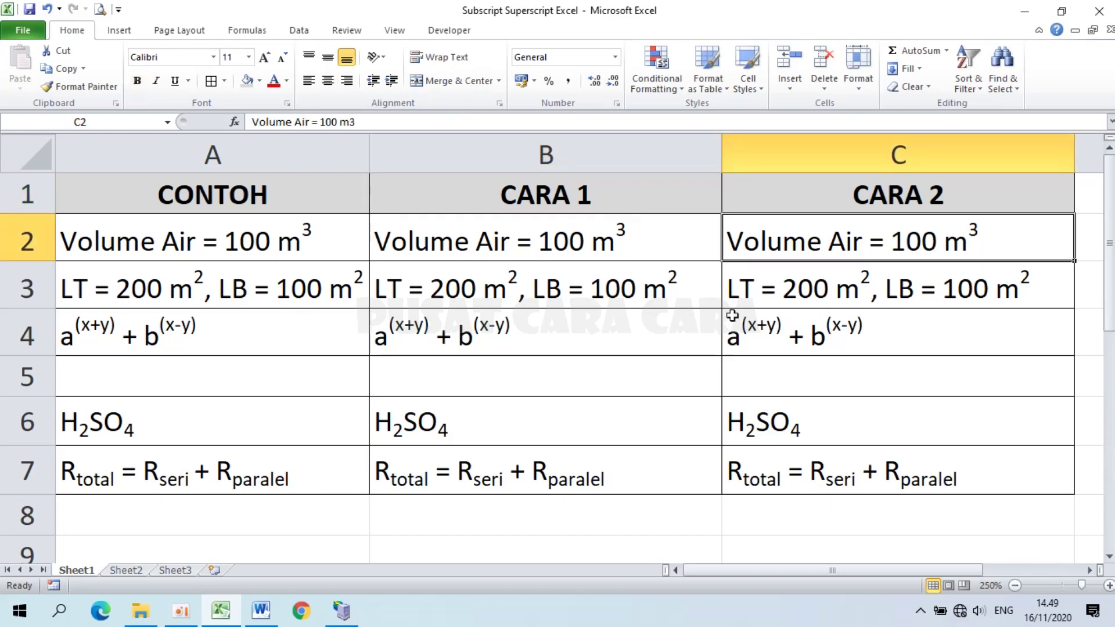